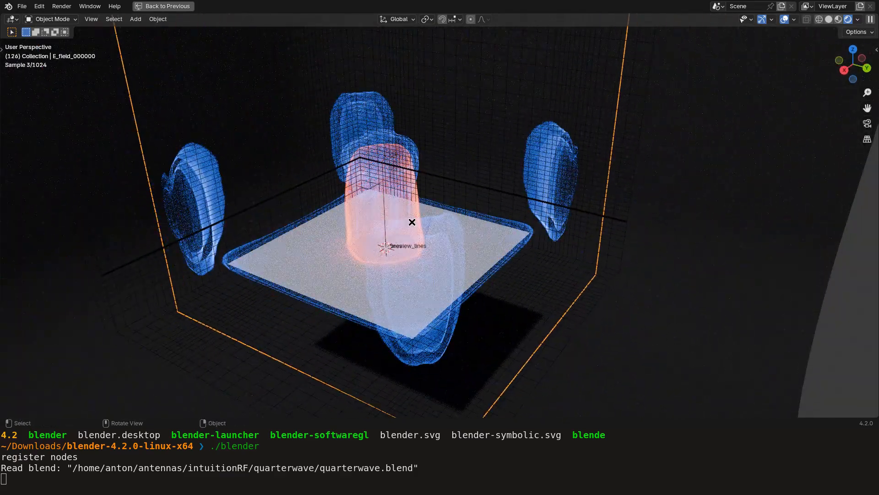
pyautogui.scroll(-2, 438, 218)
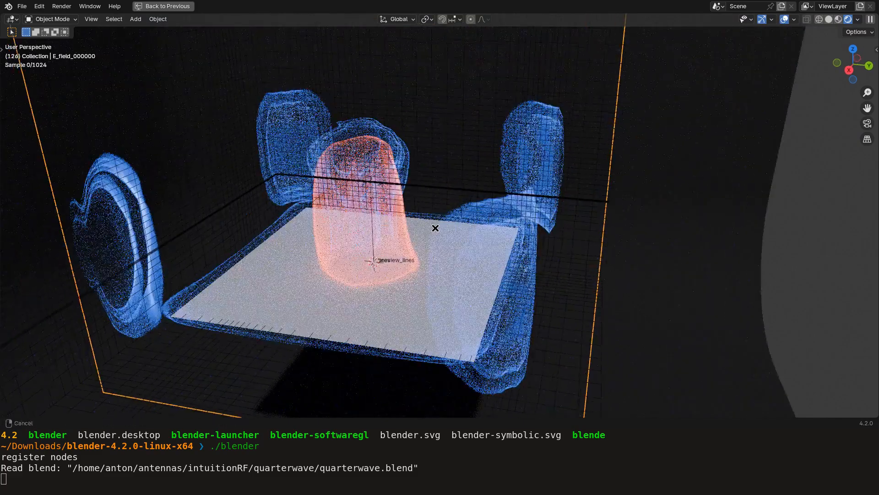
pyautogui.scroll(5, 458, 202)
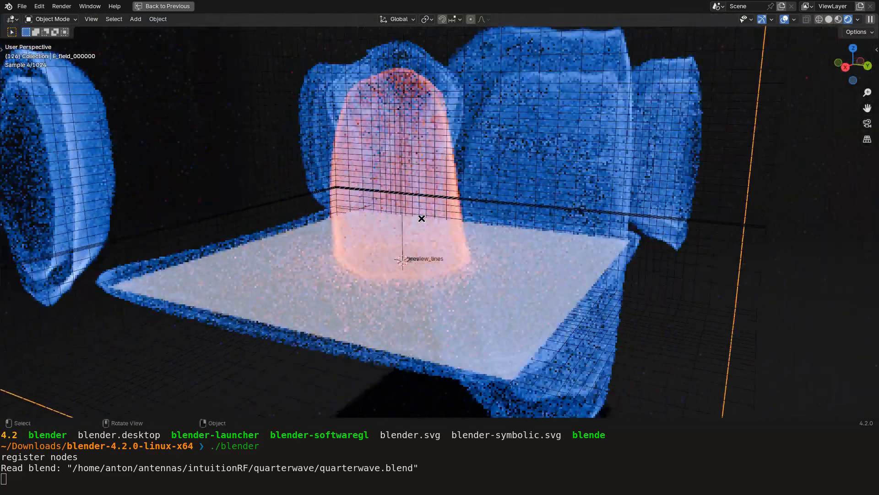
pyautogui.scroll(-5, 503, 293)
pyautogui.scroll(2, 508, 295)
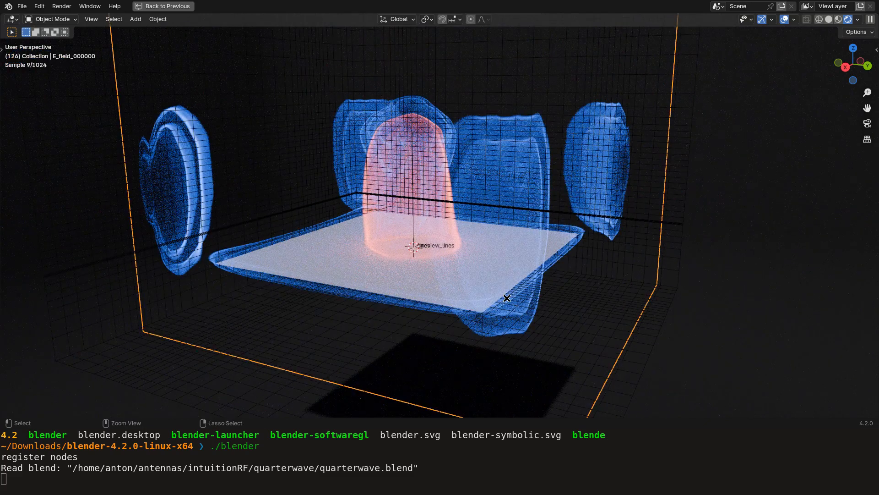
# Start a new file without saving changes to quarterwave.blend, and delete the default cube.
pyautogui.hotkey('ctrl', 'n')
pyautogui.click(506, 298)
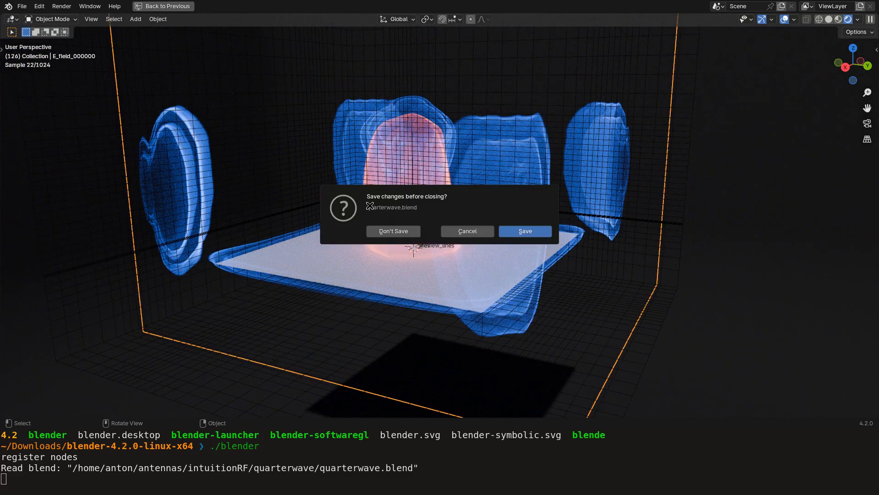
pyautogui.click(416, 224)
pyautogui.scroll(3, 353, 185)
pyautogui.press('Delete')
# Add a plane mesh and scale its geometry by 0.1 in Edit Mode.
pyautogui.hotkey('shift', 'a')
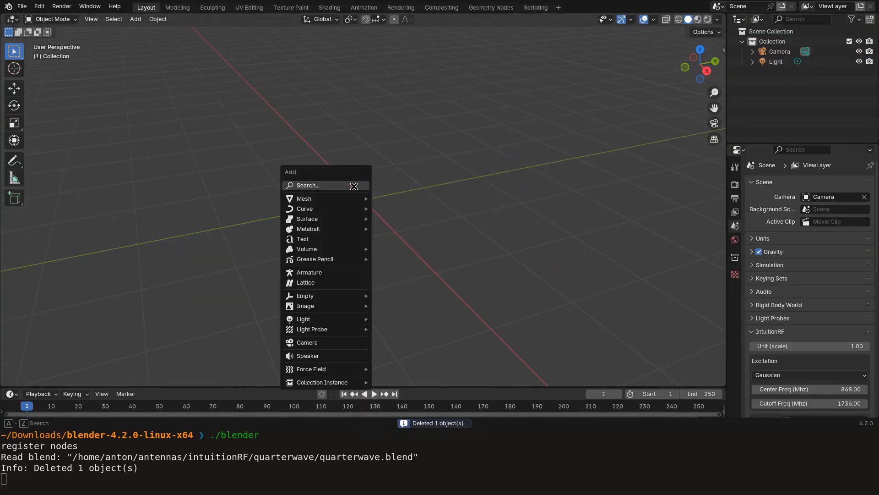
pyautogui.moveTo(355, 198)
pyautogui.click(390, 199)
pyautogui.press('Tab')
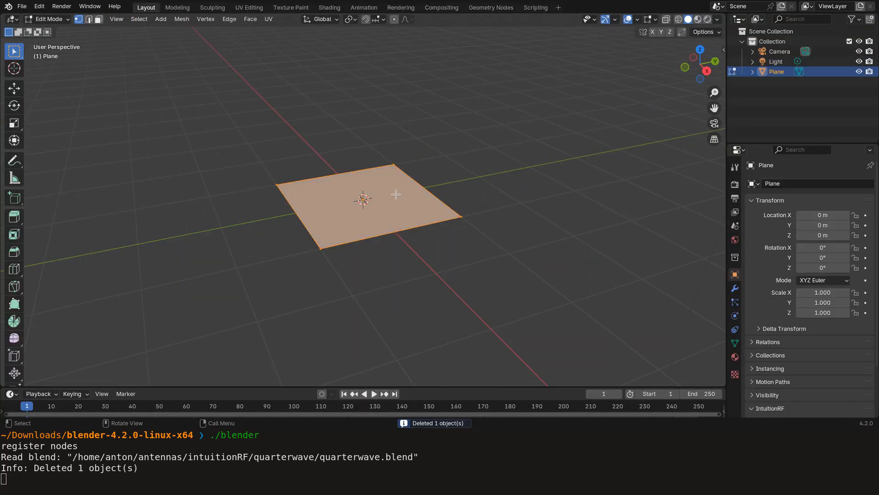
pyautogui.write('s..1')
pyautogui.press('Escape')
pyautogui.write('s')
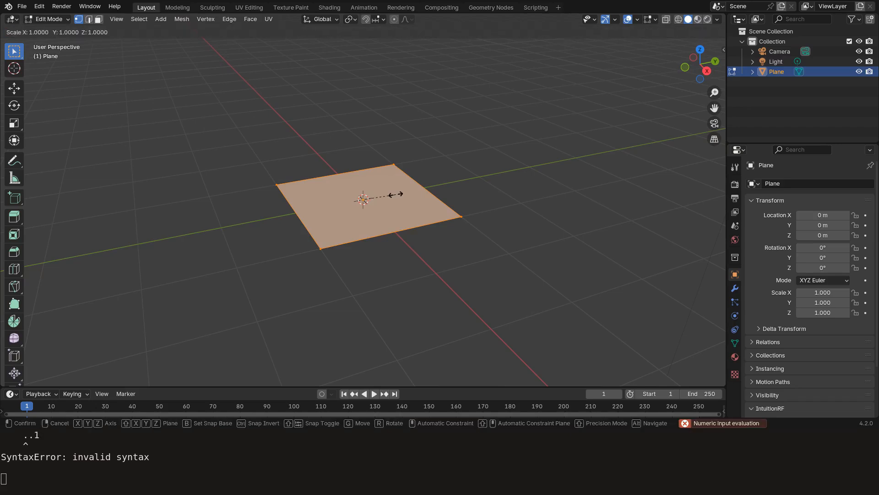
pyautogui.write('.1')
pyautogui.press('Return')
pyautogui.hotkey('ctrl', 'z')
pyautogui.moveTo(397, 228); pyautogui.dragTo(412, 210, button='middle')
# Return to Object Mode and rename the plane as gnd.
pyautogui.press('Tab')
pyautogui.press('F2')
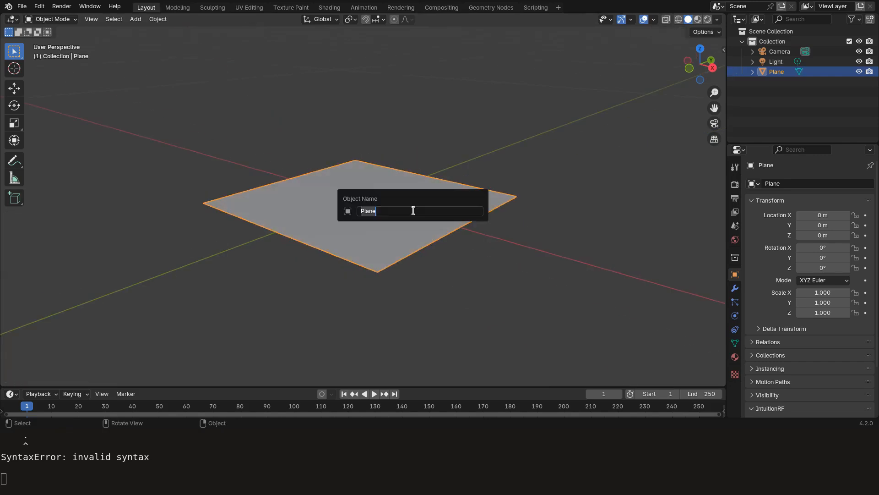
pyautogui.write('gnd')
pyautogui.press('Return')
# Add a second plane and merge all its vertices into a single point at its centre.
pyautogui.hotkey('shift', 'a')
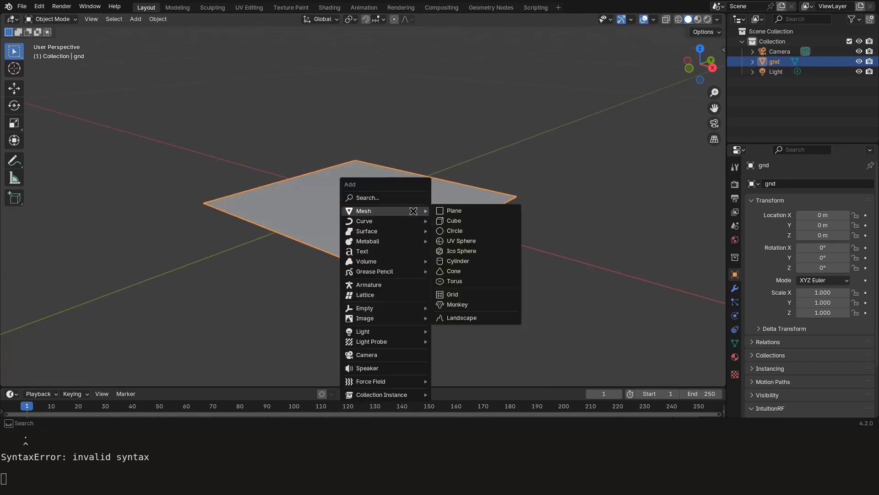
pyautogui.click(453, 207)
pyautogui.press('Tab')
pyautogui.press('s')
pyautogui.click(461, 193)
pyautogui.press('m')
pyautogui.click(443, 194)
# Extrude the merged vertex upward along Z into a vertical line and rename the object as antenna.
pyautogui.press('e')
pyautogui.press('z')
pyautogui.click(384, 166)
pyautogui.scroll(4, 371, 186)
pyautogui.press('Tab')
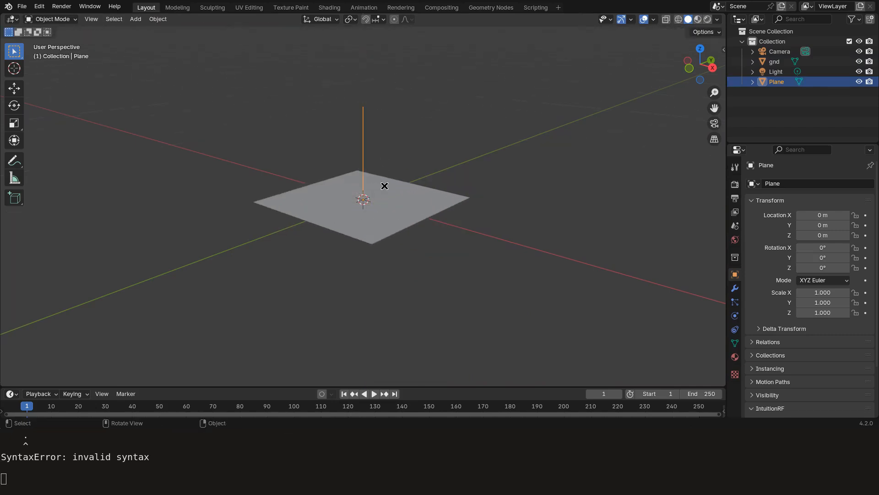
pyautogui.press('F2')
pyautogui.write('a')
pyautogui.press('Return')
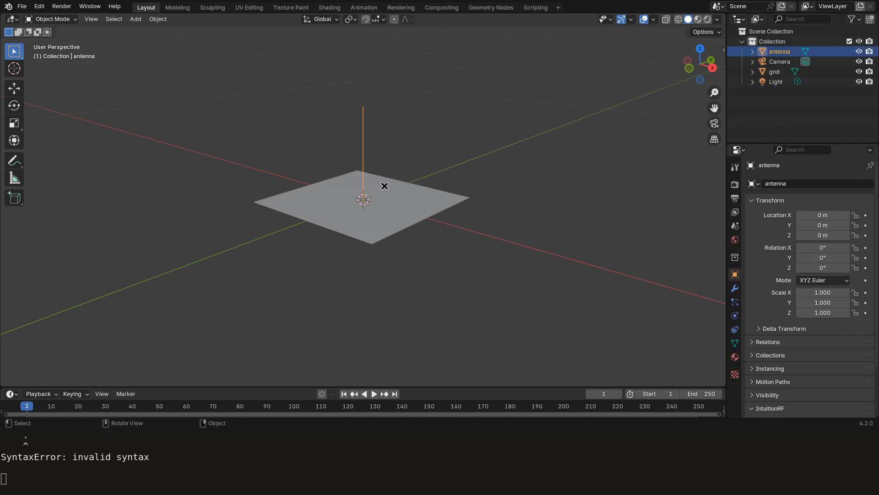
# Set the Z coordinate of the antenna's top vertex to 300/868, divided by 4.
pyautogui.scroll(3, 384, 186)
pyautogui.press('Tab')
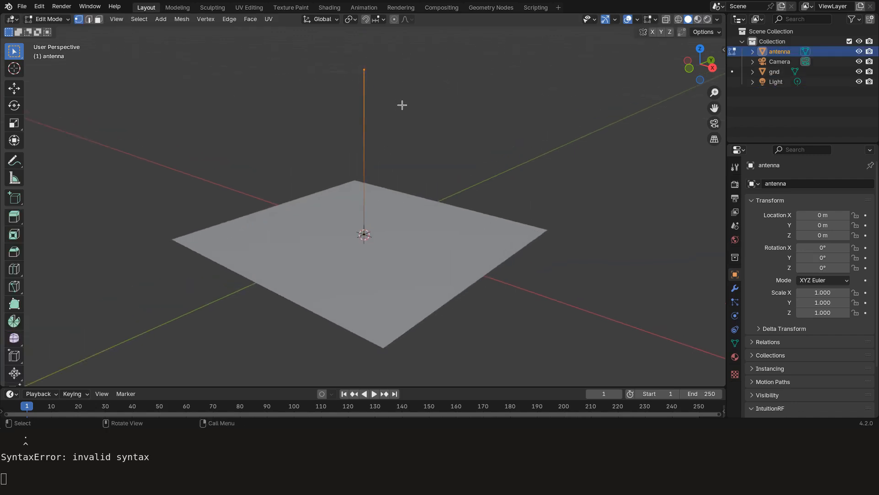
pyautogui.press('n')
pyautogui.click(663, 90)
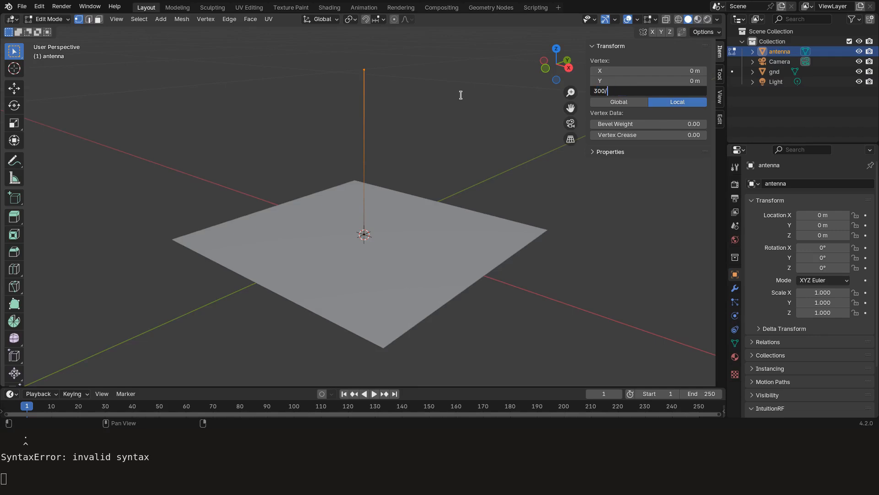
pyautogui.write('300/868')
pyautogui.press('Return')
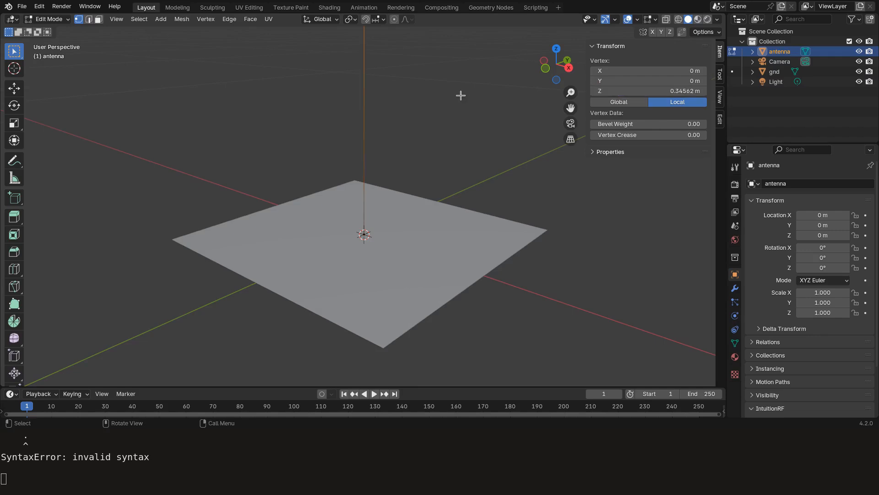
pyautogui.doubleClick(659, 92)
pyautogui.write('/4')
pyautogui.press('Return')
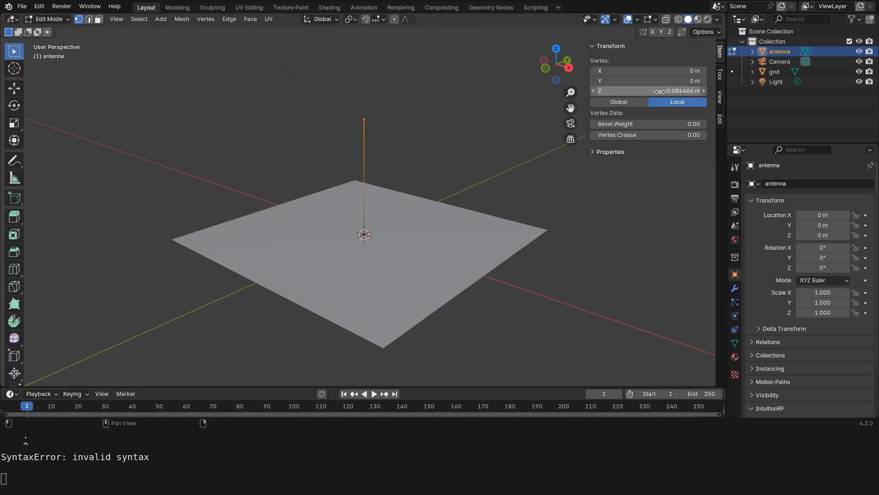
# Add a loop cut to the antenna line and slide the new vertex down to about 0.0048 m above the ground plane.
pyautogui.scroll(2, 431, 215)
pyautogui.keyDown('shift'); pyautogui.moveTo(407, 228); pyautogui.dragTo(388, 240, button='middle'); pyautogui.keyUp('shift')
pyautogui.scroll(2, 377, 234)
pyautogui.scroll(-3, 347, 126)
pyautogui.hotkey('ctrl', 'r')
pyautogui.click(351, 140)
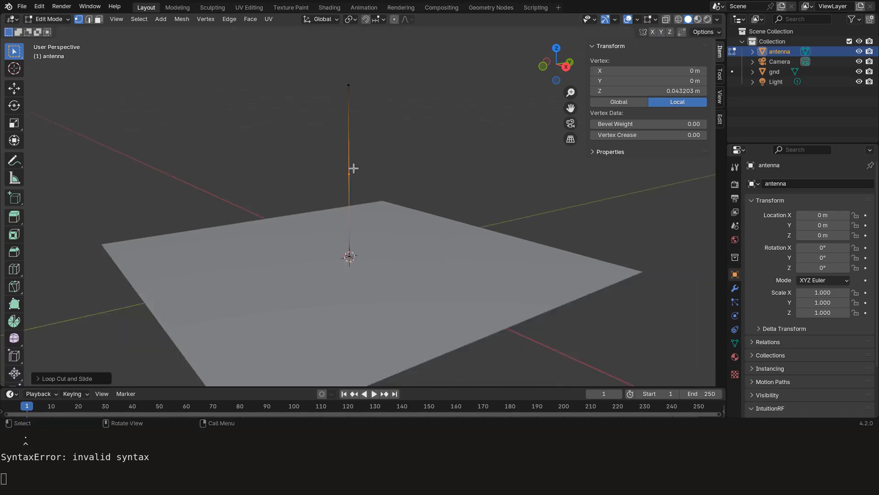
pyautogui.press('g')
pyautogui.press('g')
pyautogui.click(361, 243)
# Separate the short edge at the antenna's base into its own object and return to Object Mode.
pyautogui.scroll(3, 350, 267)
pyautogui.keyDown('shift'); pyautogui.moveTo(349, 267); pyautogui.dragTo(367, 220, button='middle'); pyautogui.keyUp('shift')
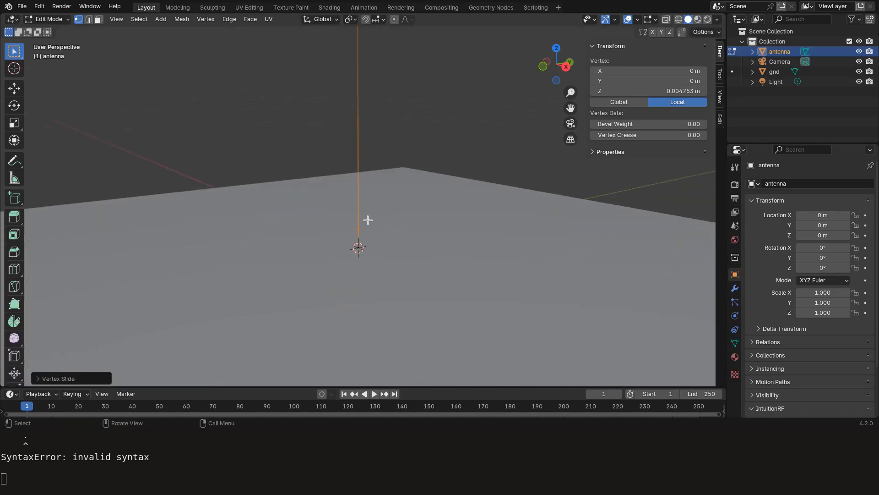
pyautogui.press('2')
pyautogui.click(359, 238)
pyautogui.press('p')
pyautogui.click(361, 234)
pyautogui.press('Tab')
# Select the separated short segment at the antenna's base and rename it as port.
pyautogui.click(360, 234)
pyautogui.click(357, 236)
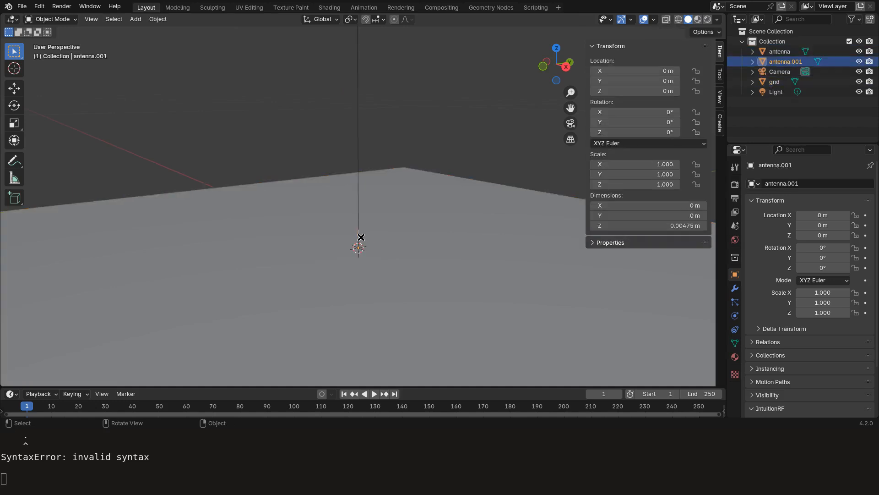
pyautogui.press('F2')
pyautogui.write('port')
pyautogui.press('Return')
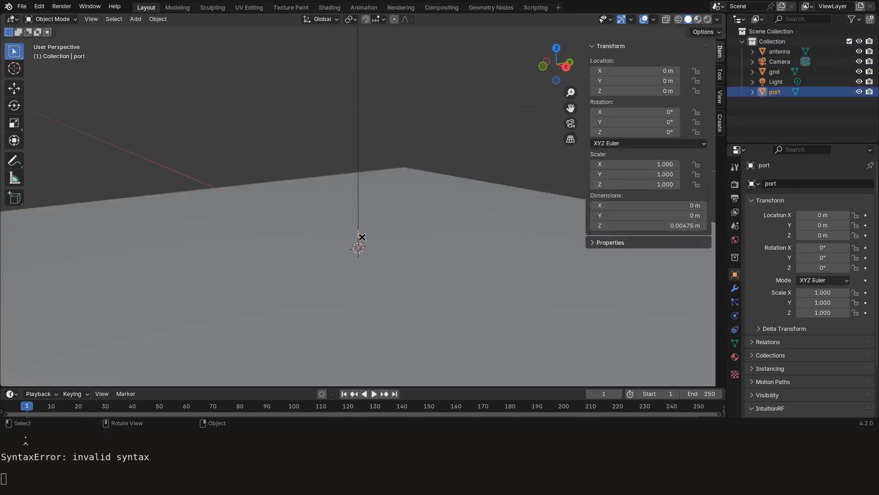
pyautogui.click(358, 126)
pyautogui.press('F2')
pyautogui.press('Escape')
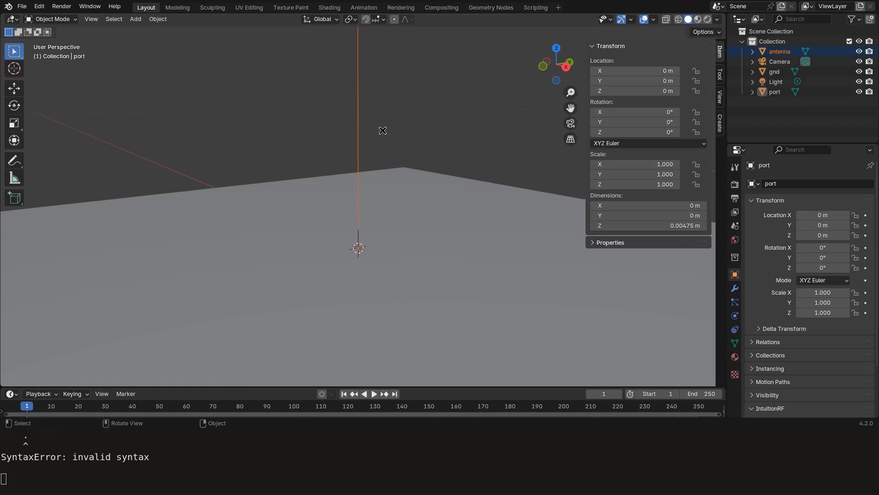
pyautogui.click(357, 115)
pyautogui.press('F2')
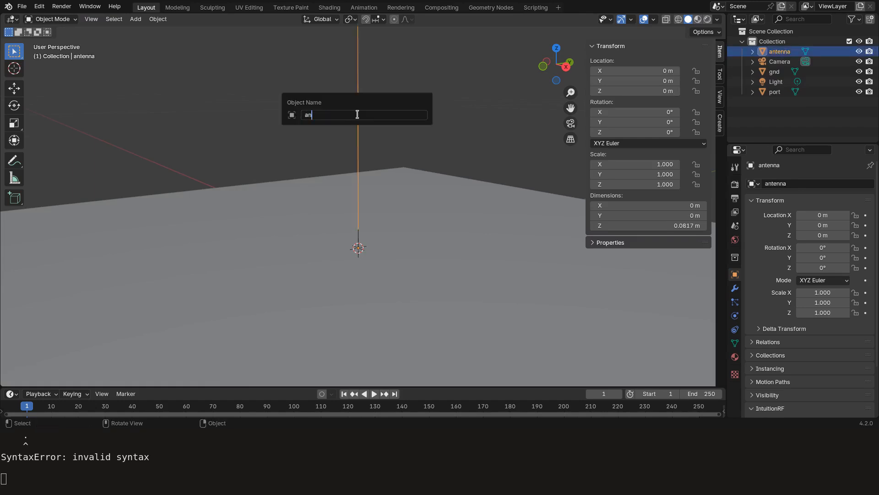
pyautogui.press('Escape')
# Move the antenna, gnd and port objects together into a new collection named RF.
pyautogui.scroll(-4, 416, 167)
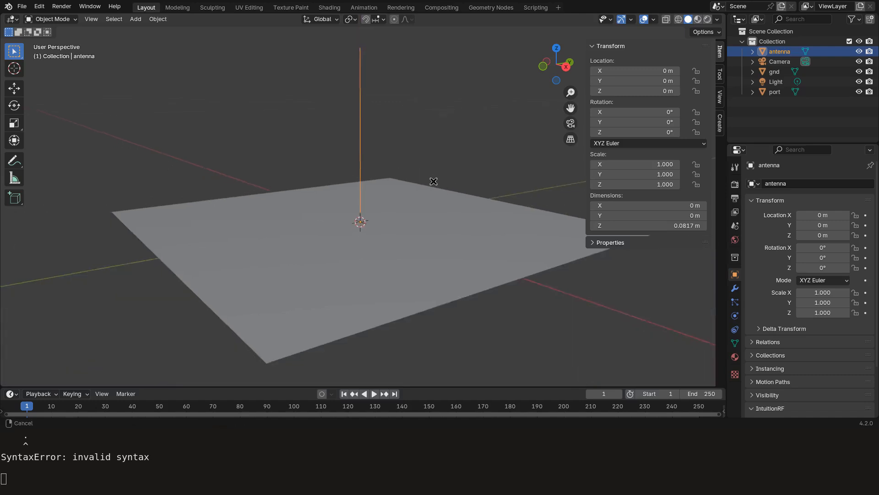
pyautogui.moveTo(202, 104); pyautogui.dragTo(436, 265)
pyautogui.press('m')
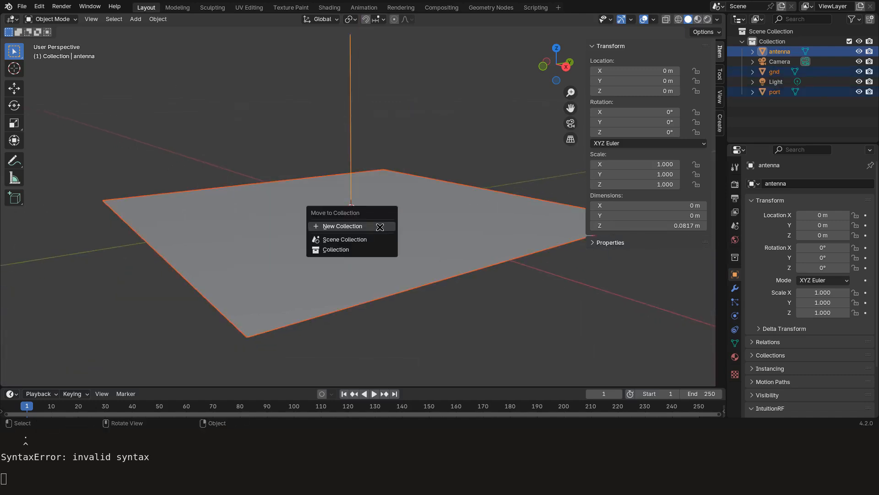
pyautogui.click(379, 227)
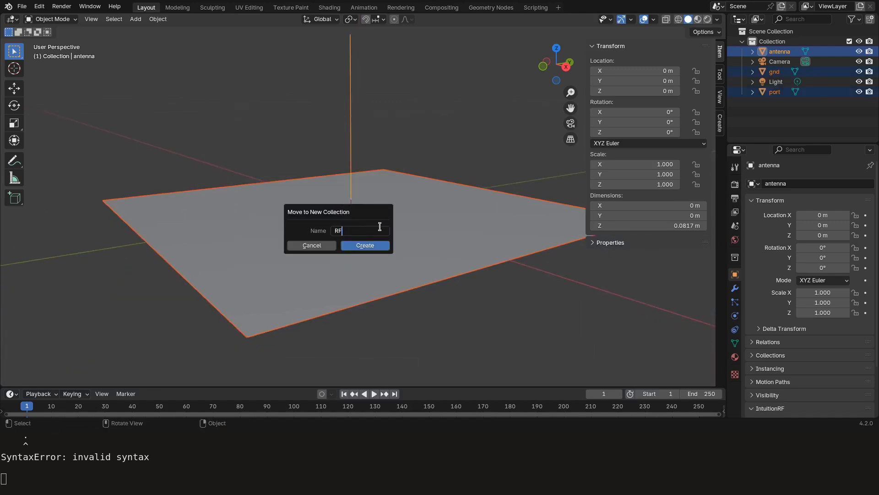
pyautogui.press('Return')
# Save the file as lambda4 in the part3 folder of IntuitionRF_tutorial.
pyautogui.scroll(-1, 385, 227)
pyautogui.moveTo(385, 227); pyautogui.dragTo(390, 212, button='middle')
pyautogui.moveTo(406, 230)
pyautogui.keyDown('shift'); pyautogui.mouseDown(button='middle')
pyautogui.moveTo(380, 210)
pyautogui.moveTo(398, 235)
pyautogui.mouseUp(button='middle'); pyautogui.keyUp('shift')
pyautogui.hotkey('ctrl', 's')
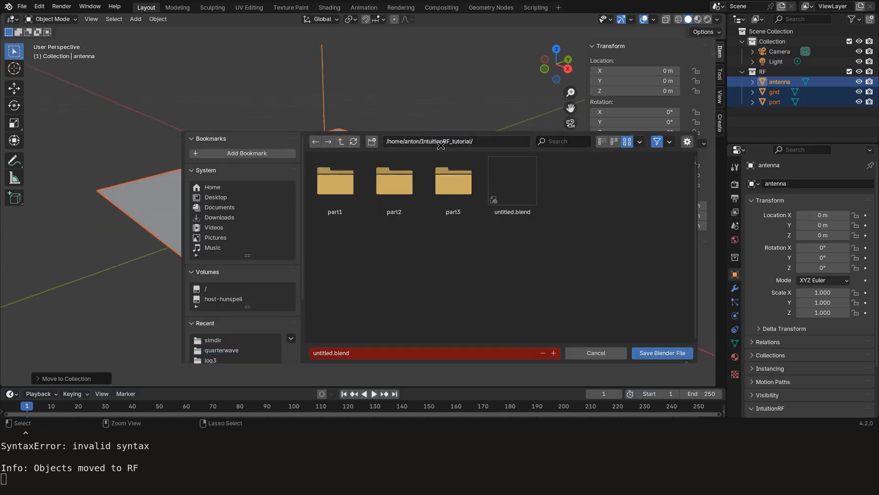
pyautogui.doubleClick(450, 172)
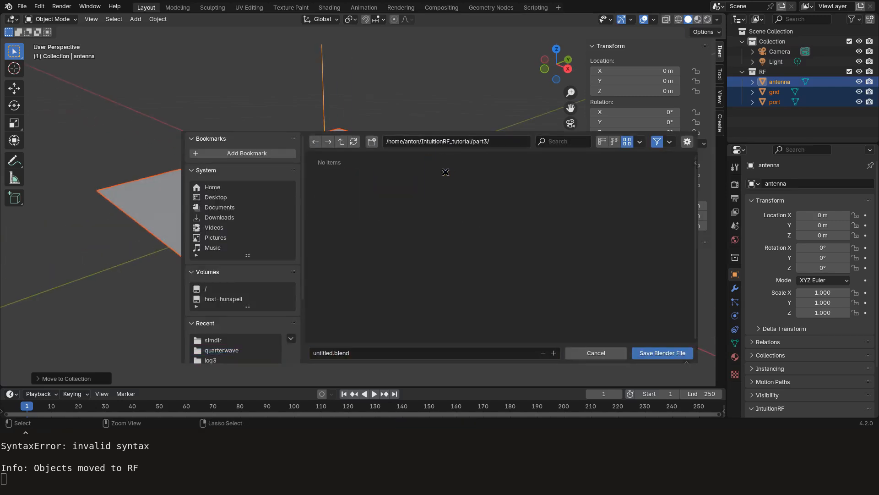
pyautogui.click(366, 353)
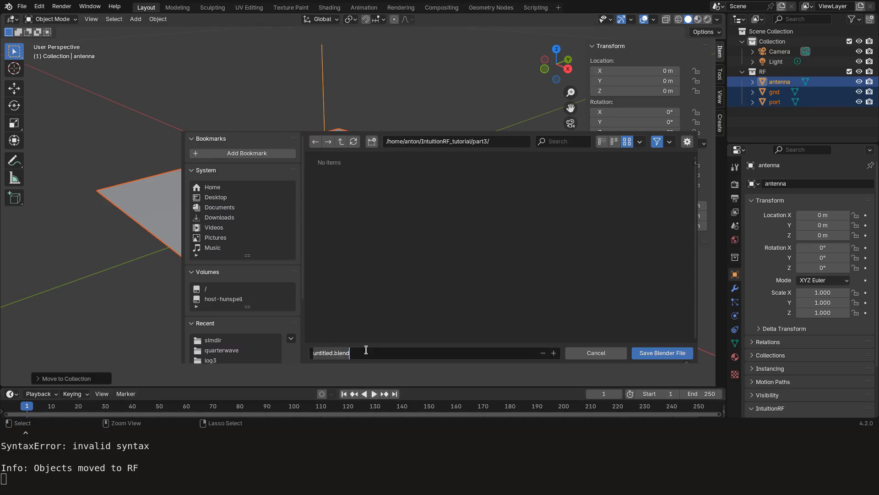
pyautogui.write('lambda4')
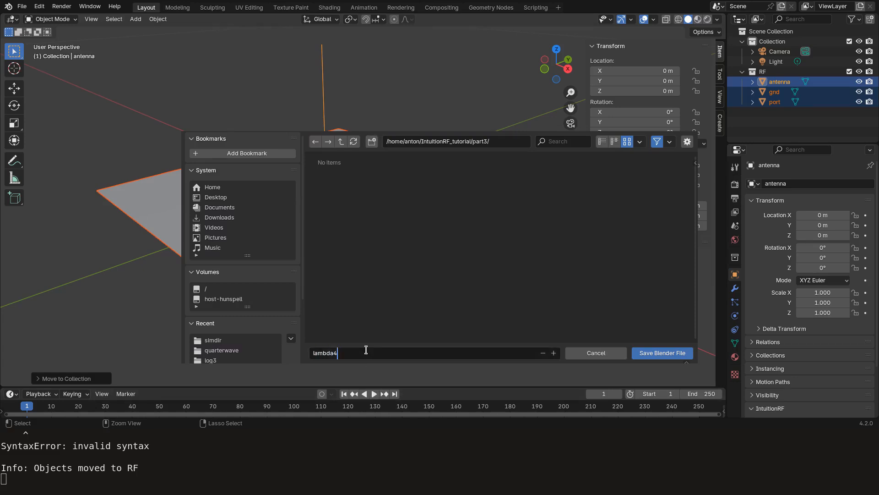
pyautogui.press('Return')
# Show the scene's IntuitionRF settings and assign RF as the IntuitionRF collection.
pyautogui.moveTo(450, 230); pyautogui.dragTo(414, 231, button='middle')
pyautogui.click(736, 226)
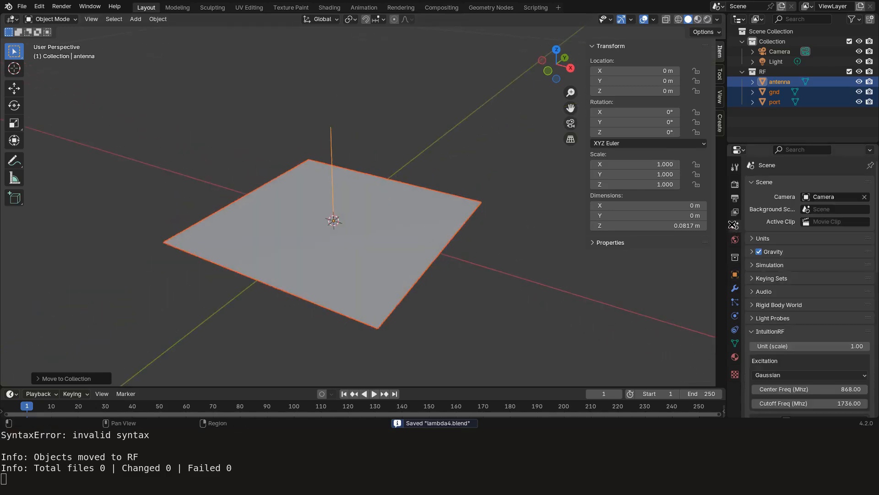
pyautogui.click(802, 149)
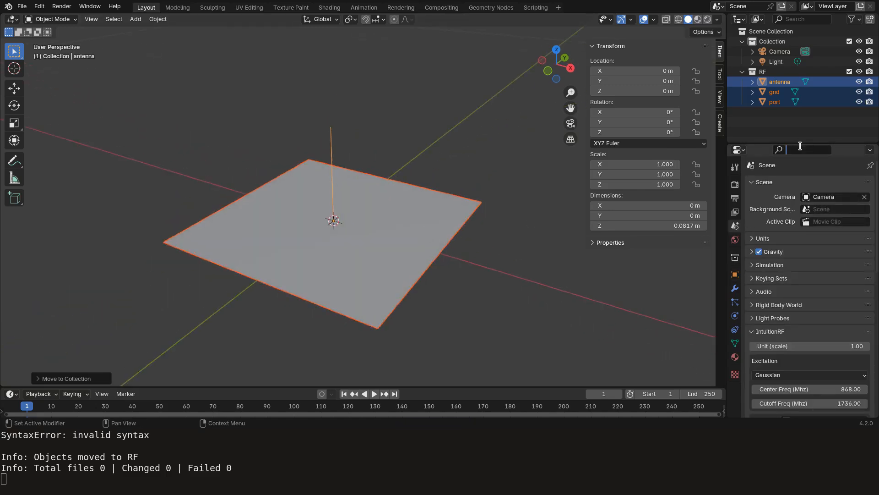
pyautogui.moveTo(801, 142); pyautogui.dragTo(801, 106)
pyautogui.scroll(-5, 817, 271)
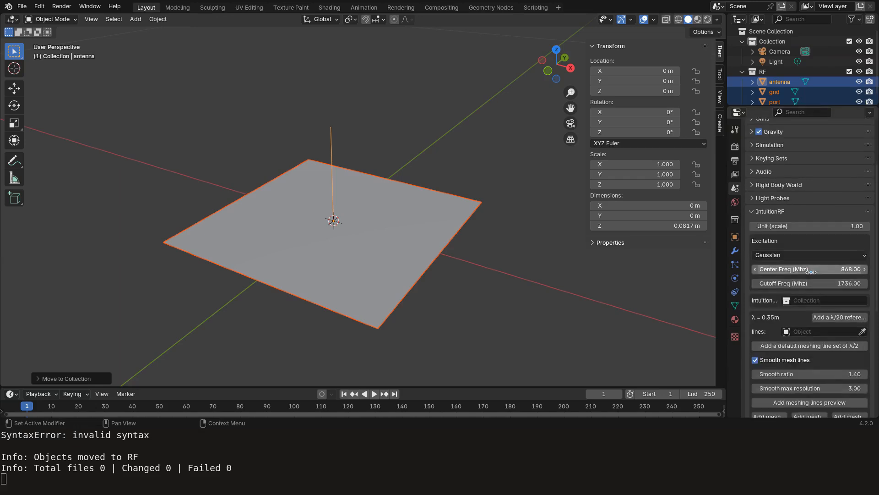
pyautogui.click(813, 280)
pyautogui.click(806, 304)
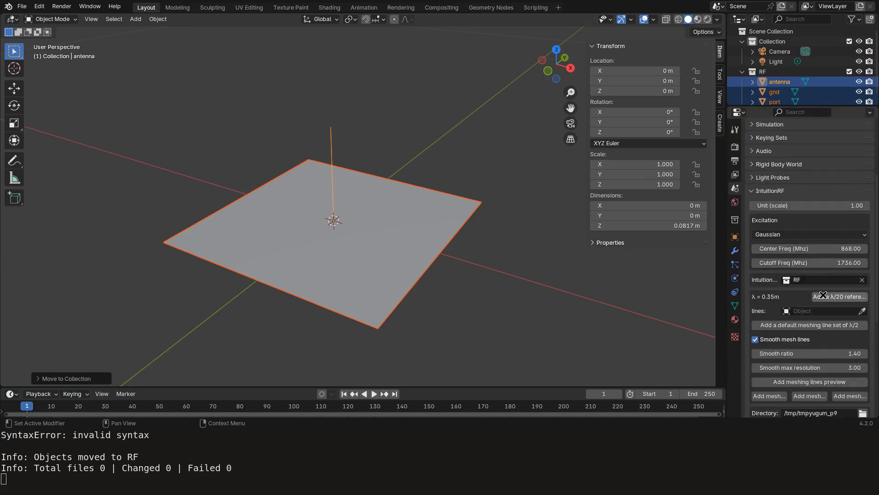
# Add a default meshing line set of λ/2 to the simulation.
pyautogui.scroll(-2, 822, 305)
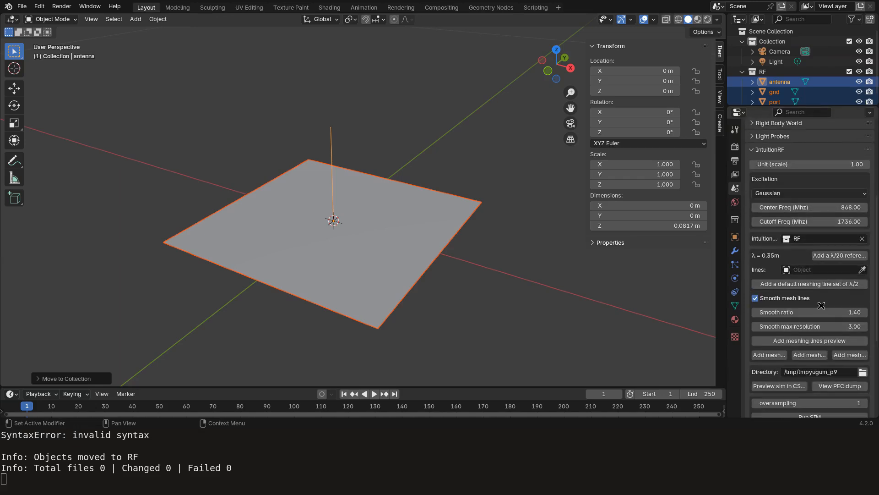
pyautogui.click(811, 283)
pyautogui.scroll(-3, 304, 230)
pyautogui.moveTo(333, 239); pyautogui.dragTo(369, 183, button='middle')
# Move the geometry of the lines object up along Z until its corner sits slightly below the ground plane, and save the file.
pyautogui.click(317, 211)
pyautogui.scroll(-3, 348, 220)
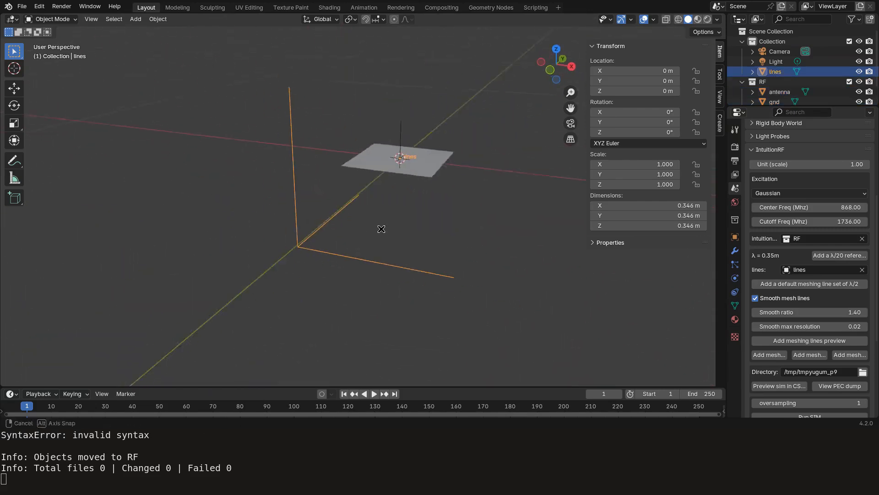
pyautogui.moveTo(389, 228); pyautogui.dragTo(384, 228, button='middle')
pyautogui.press('Tab')
pyautogui.press('g')
pyautogui.press('z')
pyautogui.click(415, 185)
pyautogui.press('g')
pyautogui.press('z')
pyautogui.click(417, 201)
pyautogui.moveTo(472, 227); pyautogui.dragTo(429, 234, button='middle')
pyautogui.press('Tab')
pyautogui.hotkey('ctrl', 's')
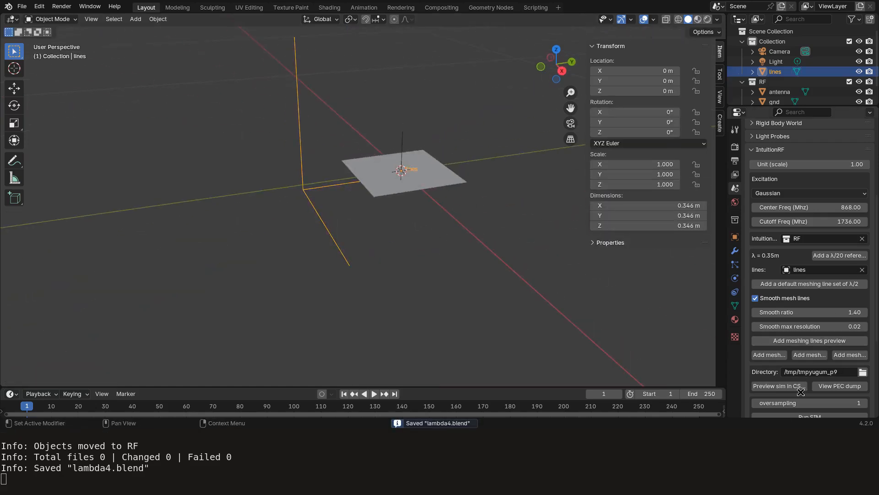
# Add a meshing lines preview to the simulation scene.
pyautogui.click(818, 341)
pyautogui.moveTo(413, 221); pyautogui.dragTo(322, 260, button='middle')
pyautogui.scroll(4, 352, 264)
# Extrude the ground plane's two diagonally opposite corner vertices (-X +Y and +X -Y) outward along X, to about 0.229 m overall.
pyautogui.click(402, 227)
pyautogui.press('Tab')
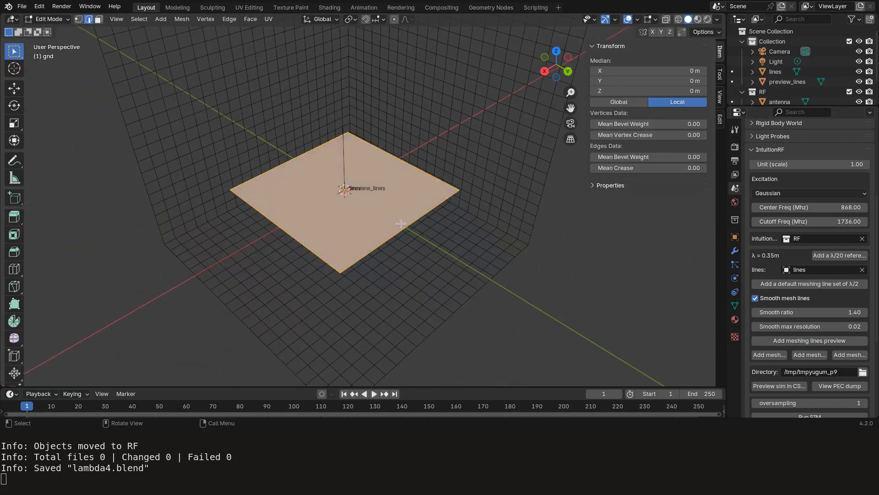
pyautogui.scroll(3, 402, 228)
pyautogui.scroll(-1, 471, 203)
pyautogui.click(575, 161)
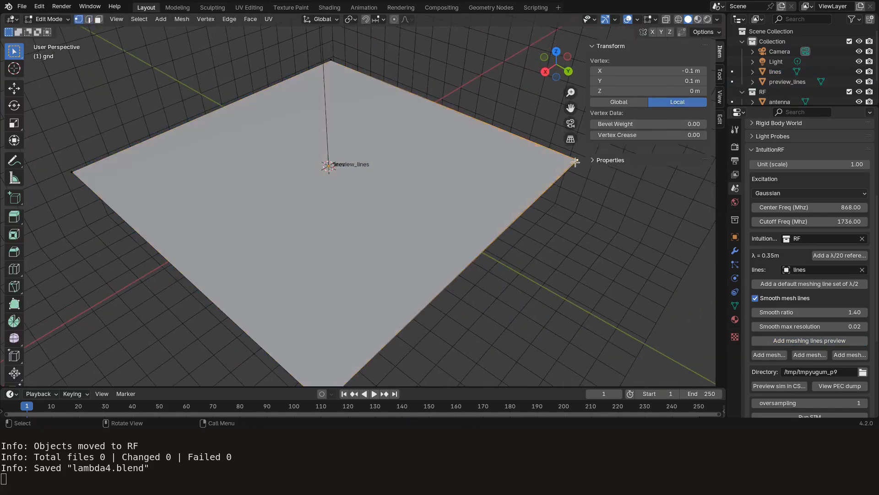
pyautogui.press('KP_7')
pyautogui.scroll(-2, 385, 186)
pyautogui.scroll(2, 355, 169)
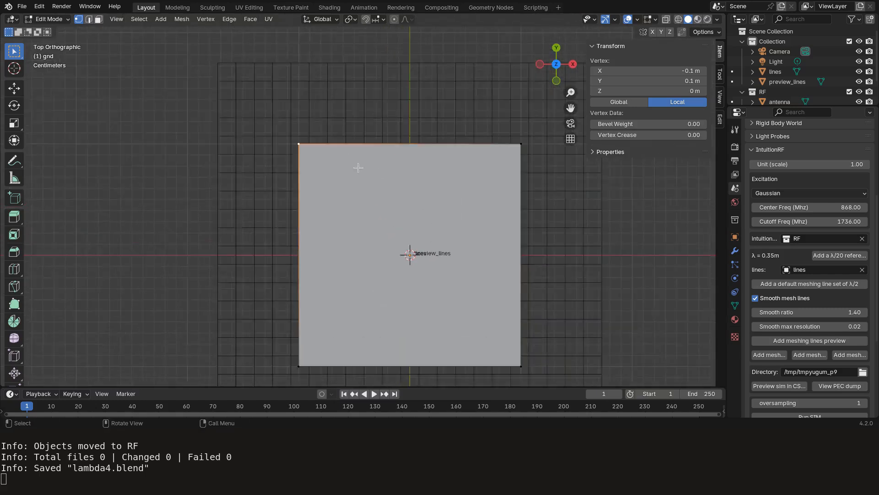
pyautogui.keyDown('shift'); pyautogui.click(538, 359); pyautogui.keyUp('shift')
pyautogui.press('e')
pyautogui.press('Escape')
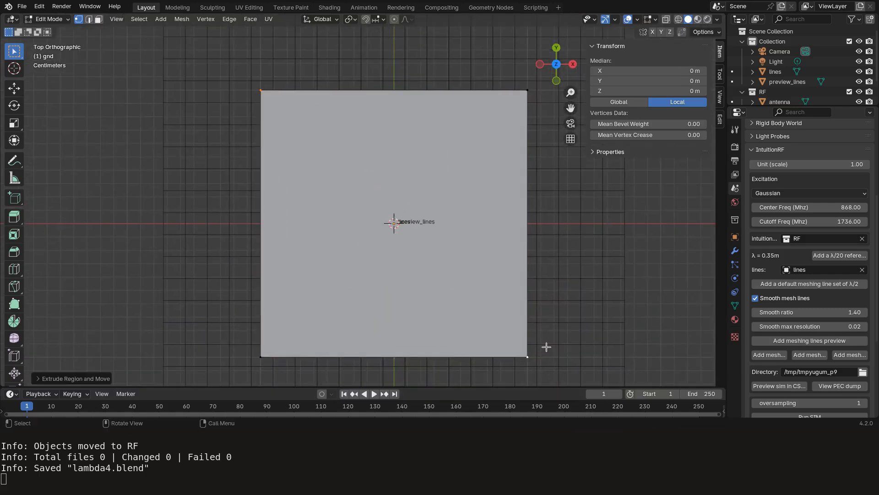
pyautogui.press('s')
pyautogui.press('x')
pyautogui.click(582, 350)
# Extrude the same two ground plane corner vertices outward along Y, to about 0.232 m overall.
pyautogui.click(256, 87)
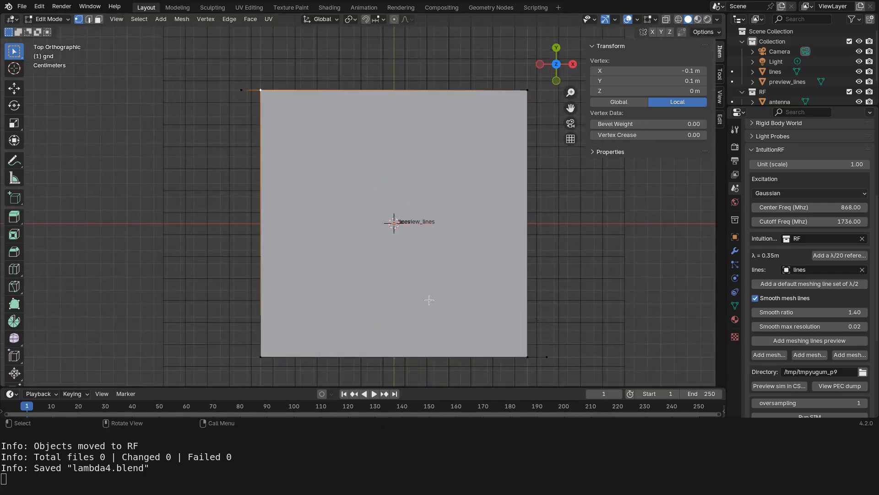
pyautogui.keyDown('shift'); pyautogui.click(525, 361); pyautogui.keyUp('shift')
pyautogui.press('e')
pyautogui.press('Escape')
pyautogui.press('s')
pyautogui.press('y')
pyautogui.click(663, 317)
# Subdivide the four extruded stub edges at the ground plane corners with evenly spaced loop cuts.
pyautogui.hotkey('ctrl', 'r')
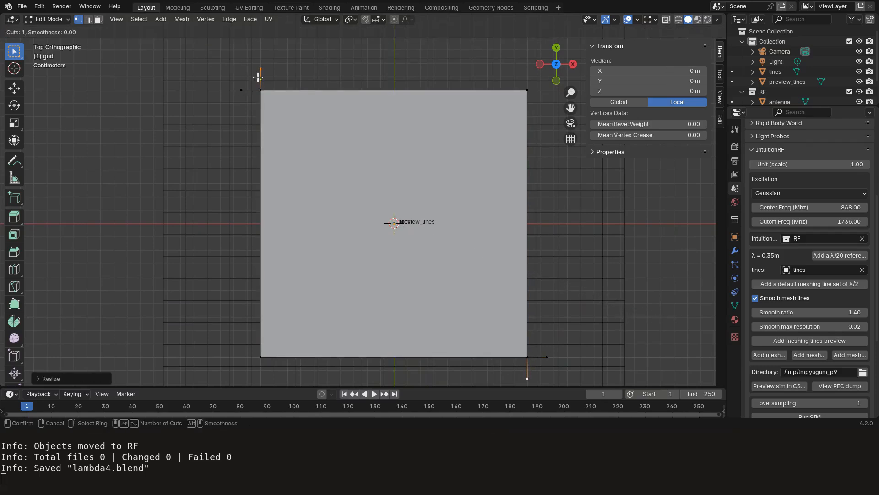
pyautogui.click(260, 78)
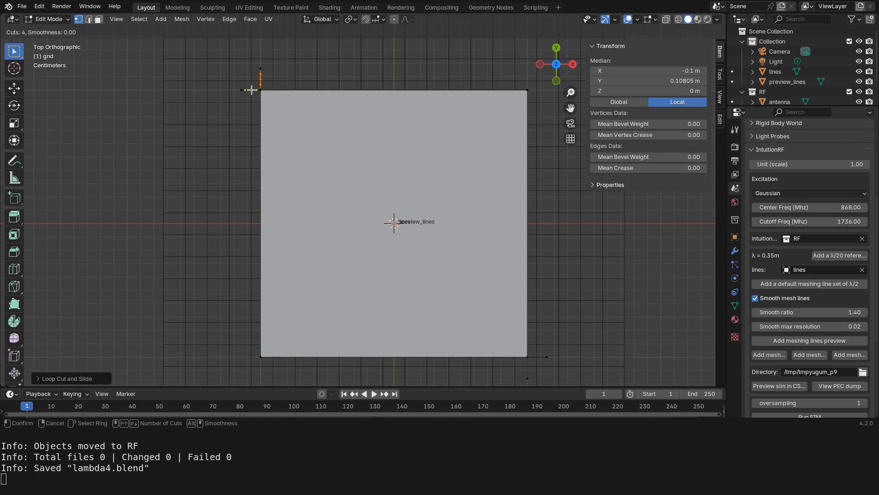
pyautogui.click(251, 90)
pyautogui.hotkey('ctrl', 'r')
pyautogui.click(538, 356)
pyautogui.hotkey('ctrl', 'r')
pyautogui.click(531, 365)
# Add a loop cut close to the ground plane's +X edge and divide that strip with three evenly spaced cuts.
pyautogui.hotkey('ctrl', 'r')
pyautogui.click(480, 349)
pyautogui.keyDown('shift'); pyautogui.click(581, 353); pyautogui.keyUp('shift')
pyautogui.hotkey('ctrl', 'r')
pyautogui.scroll(1, 527, 357)
pyautogui.scroll(1, 527, 357)
pyautogui.scroll(-1, 527, 357)
pyautogui.scroll(1, 526, 357)
pyautogui.click(526, 357)
pyautogui.rightClick(526, 357)
# Add a loop cut close to the ground plane's -X edge and divide that strip with two evenly spaced cuts.
pyautogui.hotkey('ctrl', 'r')
pyautogui.click(337, 88)
pyautogui.click(237, 85)
pyautogui.hotkey('ctrl', 'r')
pyautogui.scroll(1, 262, 90)
pyautogui.click(263, 91)
pyautogui.rightClick(262, 90)
# Add a loop cut close to the ground plane's +Y edge and divide that strip with two evenly spaced cuts.
pyautogui.hotkey('ctrl', 'r')
pyautogui.click(287, 160)
pyautogui.click(294, 54)
pyautogui.hotkey('ctrl', 'r')
pyautogui.scroll(1, 292, 94)
pyautogui.click(291, 94)
pyautogui.rightClick(292, 94)
# Add a loop cut close to the ground plane's -Y edge and divide that strip with evenly spaced cuts.
pyautogui.hotkey('ctrl', 'r')
pyautogui.click(299, 257)
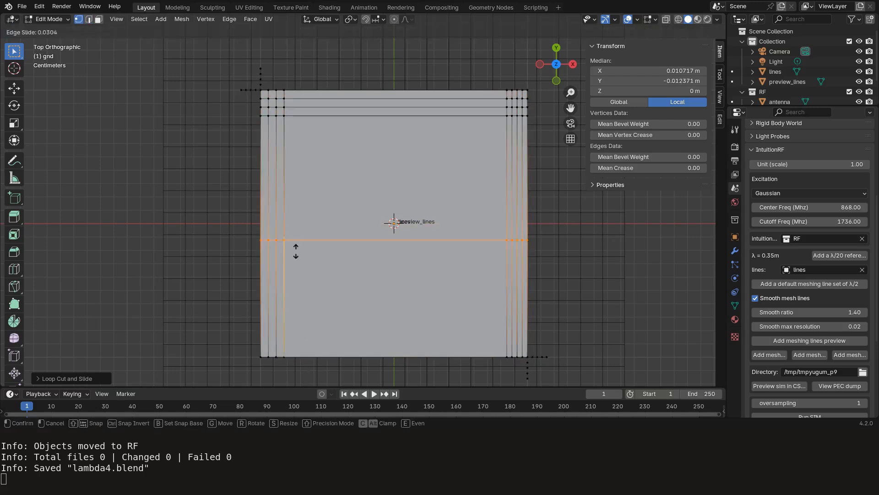
pyautogui.click(291, 348)
pyautogui.hotkey('ctrl', 'r')
pyautogui.scroll(1, 283, 347)
pyautogui.click(283, 347)
pyautogui.rightClick(282, 346)
# Extrude the ground plane's -X +Y corner vertex about 0.014 m down along Z and subdivide the new edge.
pyautogui.moveTo(336, 300); pyautogui.dragTo(367, 241, button='middle')
pyautogui.keyDown('shift'); pyautogui.moveTo(392, 262); pyautogui.dragTo(367, 235, button='middle'); pyautogui.keyUp('shift')
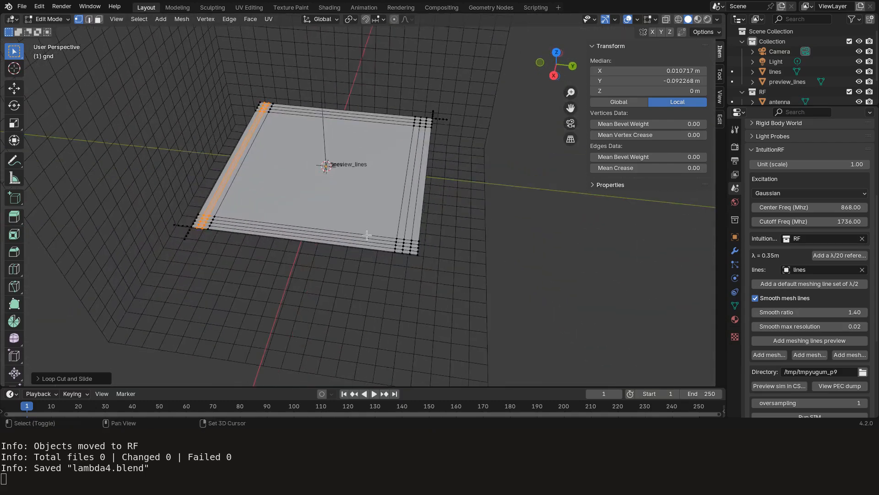
pyautogui.scroll(2, 497, 149)
pyautogui.keyDown('shift'); pyautogui.moveTo(496, 150); pyautogui.dragTo(445, 185, button='middle'); pyautogui.keyUp('shift')
pyautogui.moveTo(445, 185); pyautogui.dragTo(412, 194, button='middle')
pyautogui.scroll(2, 412, 194)
pyautogui.keyDown('shift'); pyautogui.moveTo(491, 154); pyautogui.dragTo(410, 177, button='middle'); pyautogui.keyUp('shift')
pyautogui.click(418, 182)
pyautogui.press('e')
pyautogui.press('z')
pyautogui.click(420, 196)
pyautogui.hotkey('ctrl', 'r')
pyautogui.scroll(1, 421, 197)
pyautogui.click(420, 197)
pyautogui.scroll(-3, 420, 197)
pyautogui.moveTo(389, 205); pyautogui.dragTo(424, 211, button='middle')
pyautogui.moveTo(328, 224); pyautogui.dragTo(357, 223, button='middle')
pyautogui.keyDown('shift'); pyautogui.moveTo(376, 222); pyautogui.dragTo(417, 220, button='middle'); pyautogui.keyUp('shift')
pyautogui.scroll(2, 416, 221)
pyautogui.press('Tab')
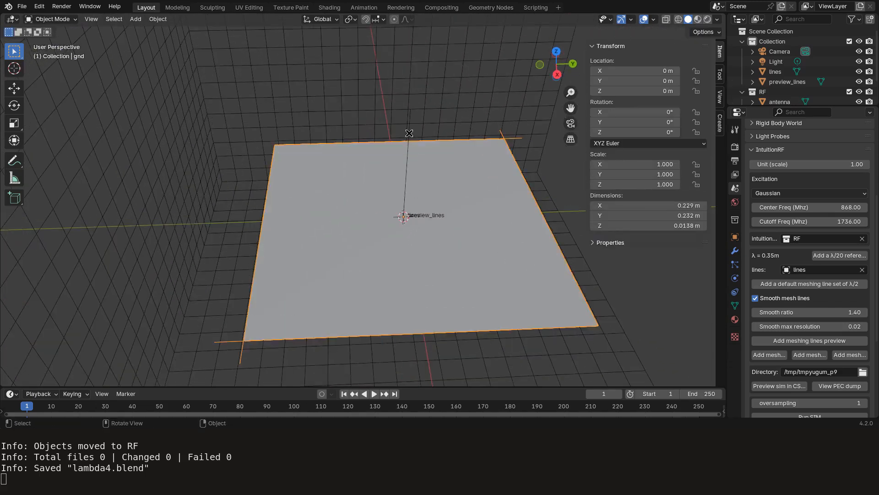
# Subdivide the vertical antenna edge with evenly spaced loop cuts.
pyautogui.click(408, 134)
pyautogui.press('Tab')
pyautogui.moveTo(428, 153); pyautogui.dragTo(403, 126, button='middle')
pyautogui.hotkey('ctrl', 'r')
pyautogui.press('Escape')
pyautogui.press('Tab')
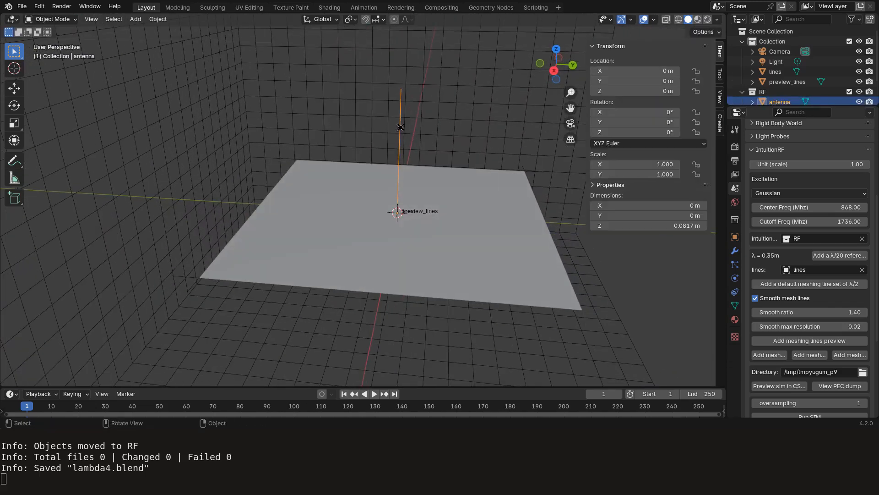
# Add a vertex group named intuitionRF_anchors to the ground plane.
pyautogui.click(465, 232)
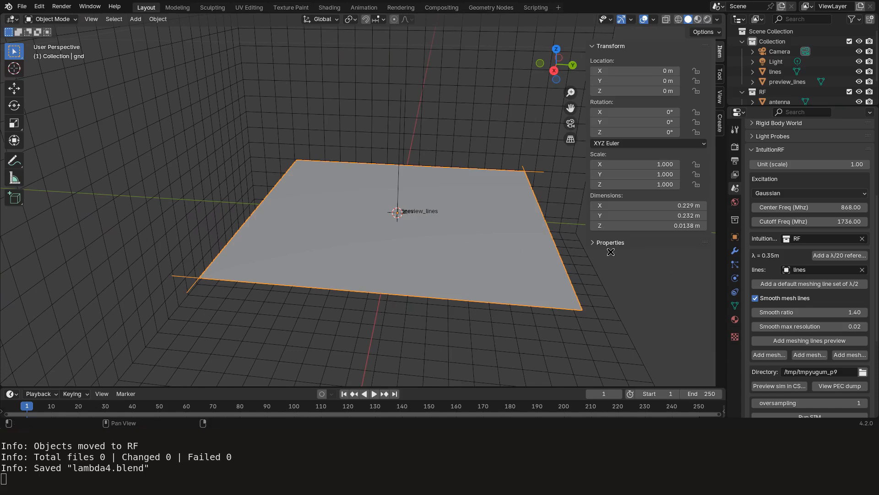
pyautogui.click(738, 305)
pyautogui.click(865, 178)
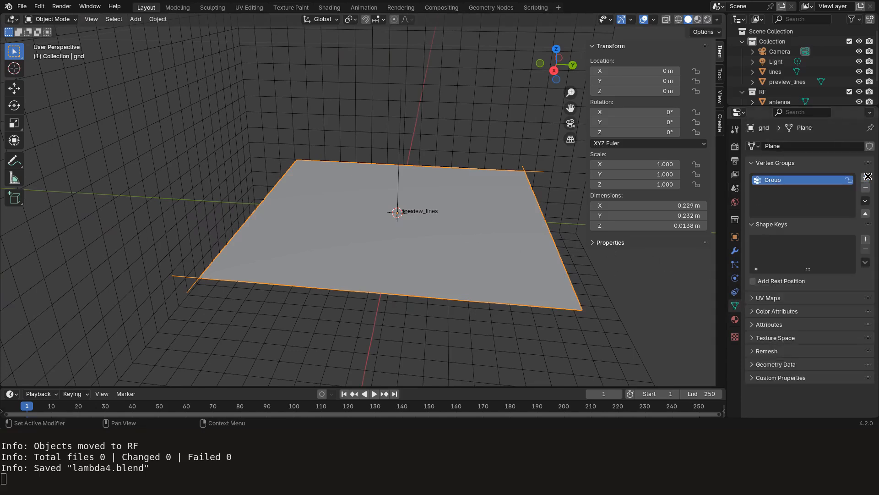
pyautogui.click(772, 180)
pyautogui.write('intuitionRF')
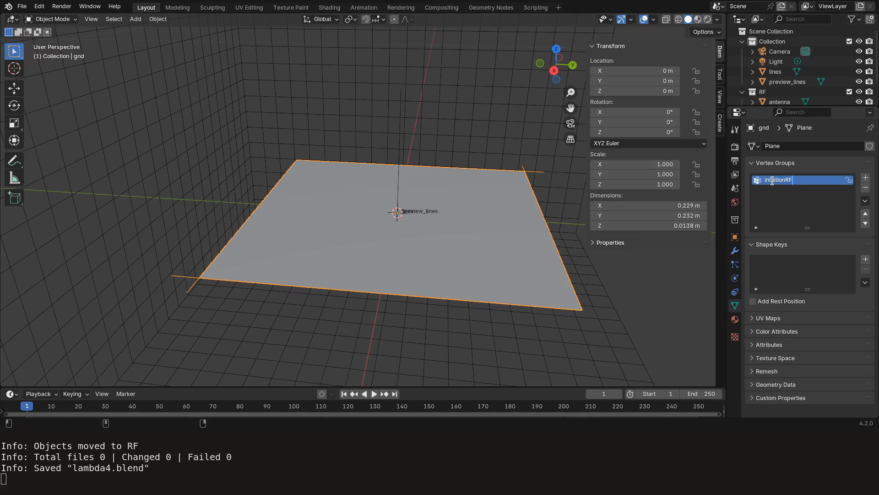
pyautogui.write('_na')
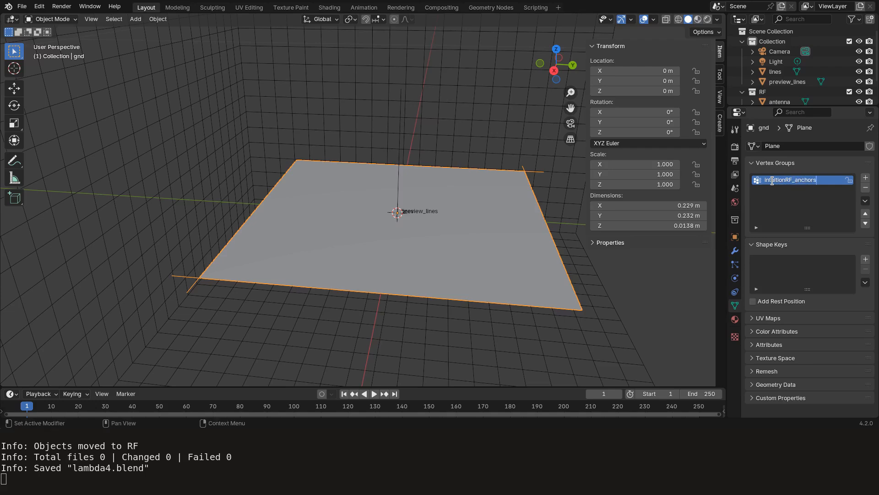
# Assign the vertices of the ground plane's two stubbed corners, including the stubs, to the intuitionRF_anchors group.
pyautogui.moveTo(394, 239)
pyautogui.mouseDown(button='middle')
pyautogui.moveTo(387, 249)
pyautogui.moveTo(388, 238)
pyautogui.mouseUp(button='middle')
pyautogui.press('Tab')
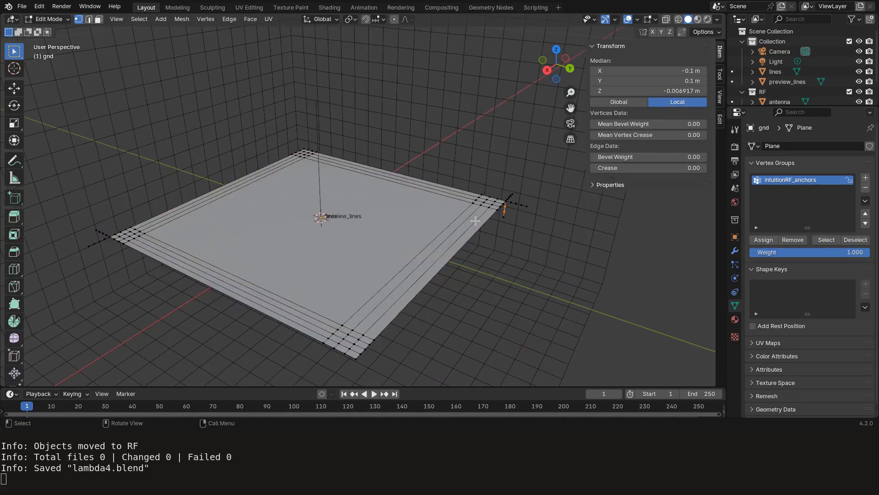
pyautogui.press('KP_7')
pyautogui.keyDown('shift'); pyautogui.moveTo(475, 220); pyautogui.dragTo(464, 264, button='middle'); pyautogui.keyUp('shift')
pyautogui.moveTo(212, 73); pyautogui.dragTo(293, 133)
pyautogui.keyDown('shift'); pyautogui.moveTo(235, 114); pyautogui.dragTo(271, 182); pyautogui.keyUp('shift')
pyautogui.keyDown('shift'); pyautogui.moveTo(402, 285); pyautogui.dragTo(317, 150, button='middle'); pyautogui.keyUp('shift')
pyautogui.keyDown('shift'); pyautogui.moveTo(491, 314); pyautogui.dragTo(444, 232); pyautogui.keyUp('shift')
pyautogui.keyDown('shift'); pyautogui.moveTo(466, 278); pyautogui.dragTo(415, 254); pyautogui.keyUp('shift')
pyautogui.moveTo(417, 286); pyautogui.dragTo(487, 263, button='middle')
pyautogui.keyDown('shift'); pyautogui.moveTo(456, 270); pyautogui.dragTo(431, 228); pyautogui.keyUp('shift')
pyautogui.click(765, 239)
pyautogui.press('Tab')
# Set the ground plane's IntuitionRF type to metal (AA faces).
pyautogui.scroll(-3, 412, 249)
pyautogui.moveTo(345, 239); pyautogui.dragTo(389, 269, button='middle')
pyautogui.click(735, 239)
pyautogui.click(735, 190)
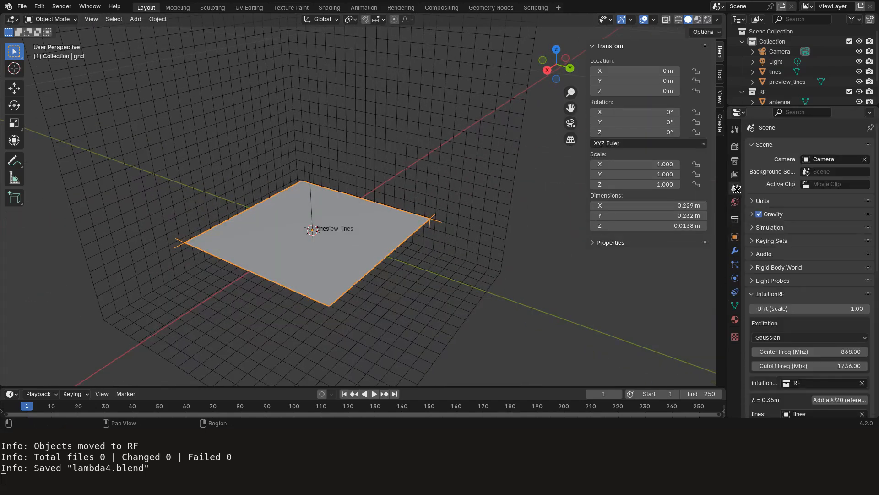
pyautogui.scroll(-10, 808, 284)
pyautogui.scroll(-2, 377, 280)
pyautogui.scroll(4, 395, 276)
pyautogui.click(735, 237)
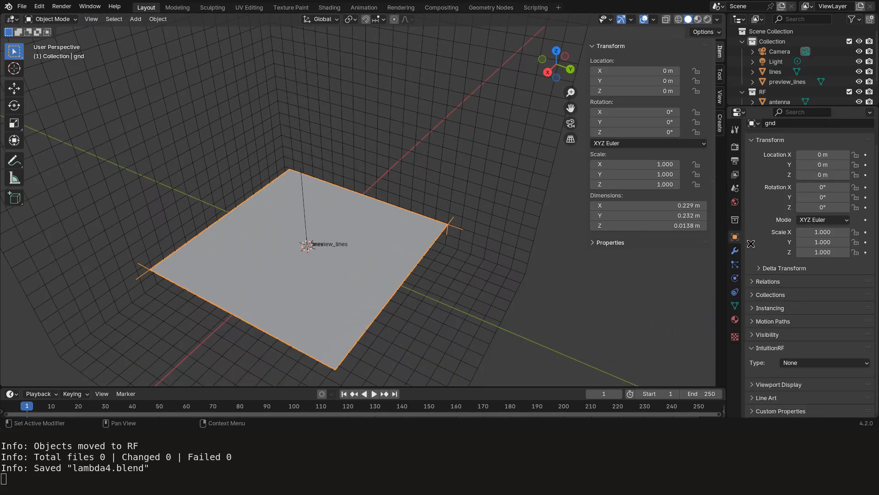
pyautogui.click(804, 362)
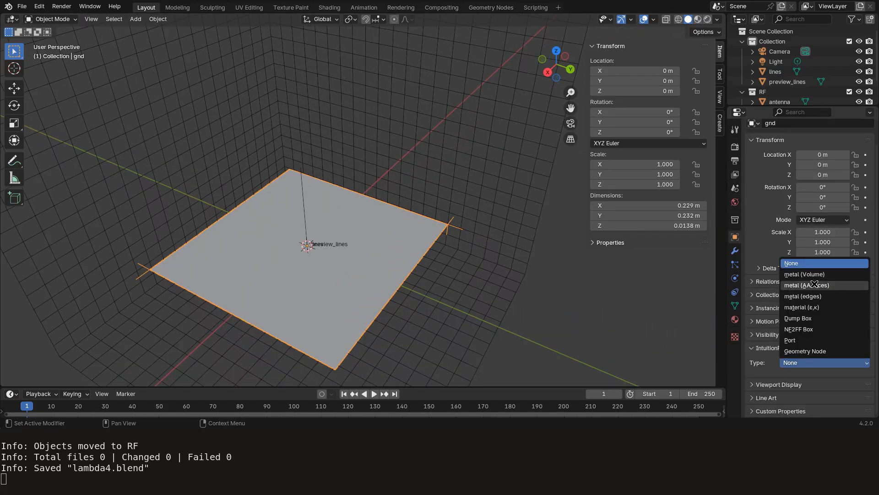
pyautogui.click(814, 284)
# Regenerate the meshing lines preview using the ground plane's anchors.
pyautogui.click(735, 188)
pyautogui.scroll(-5, 806, 275)
pyautogui.click(809, 359)
pyautogui.moveTo(388, 303); pyautogui.dragTo(392, 320, button='middle')
pyautogui.keyDown('shift'); pyautogui.moveTo(393, 319); pyautogui.dragTo(422, 284, button='middle'); pyautogui.keyUp('shift')
pyautogui.scroll(3, 421, 285)
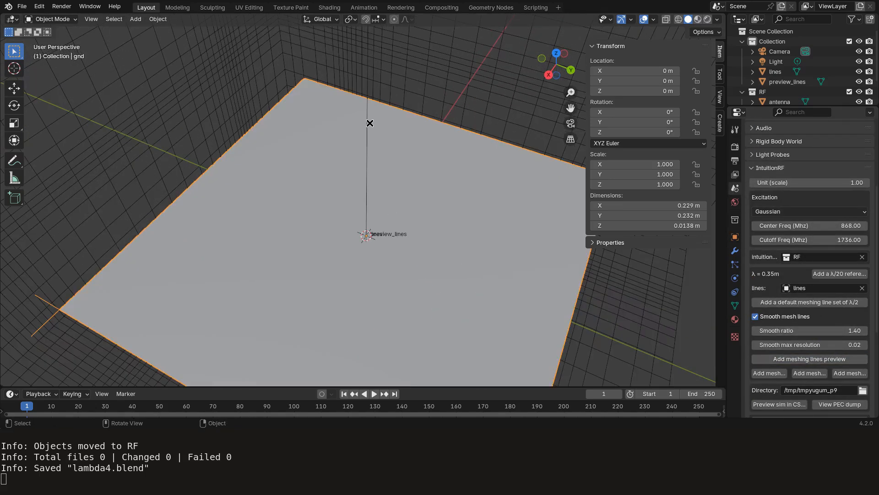
# Add a vertex group named intuitinoRF_anchors to the antenna and assign all its vertices to it.
pyautogui.click(366, 122)
pyautogui.keyDown('shift'); pyautogui.moveTo(365, 122); pyautogui.dragTo(592, 320, button='middle'); pyautogui.keyUp('shift')
pyautogui.press('Tab')
pyautogui.click(757, 306)
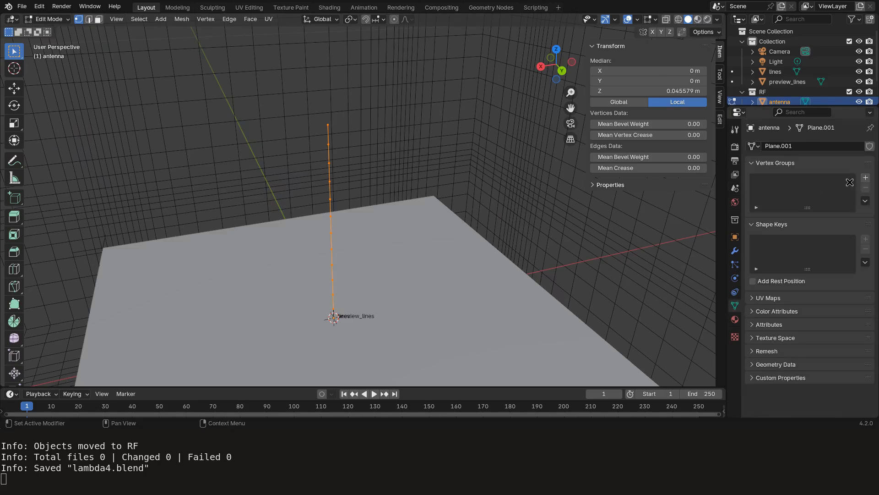
pyautogui.click(865, 178)
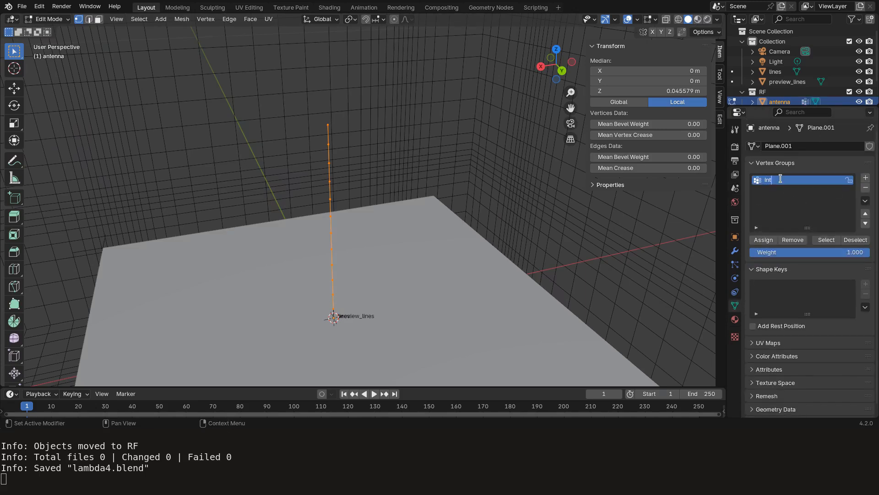
pyautogui.write('RF_anchors')
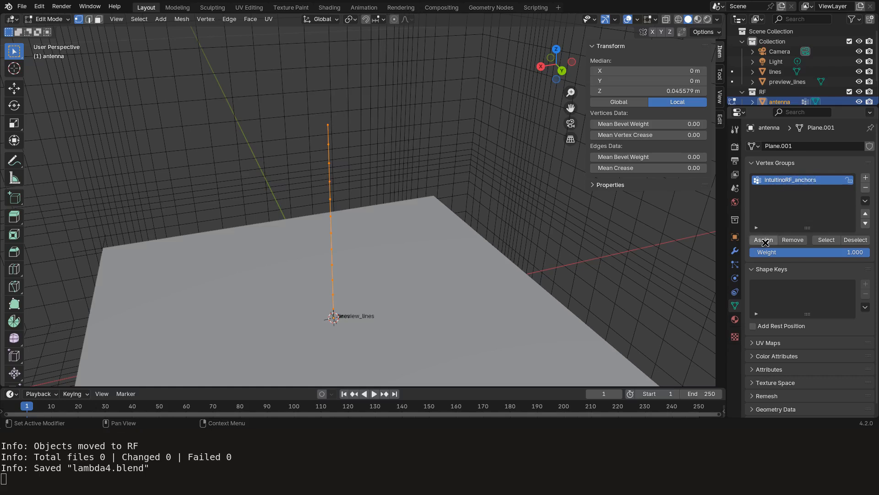
pyautogui.press('Tab')
# Set the antenna's IntuitionRF type to metal (edges).
pyautogui.moveTo(353, 242); pyautogui.dragTo(449, 240, button='middle')
pyautogui.scroll(5, 434, 257)
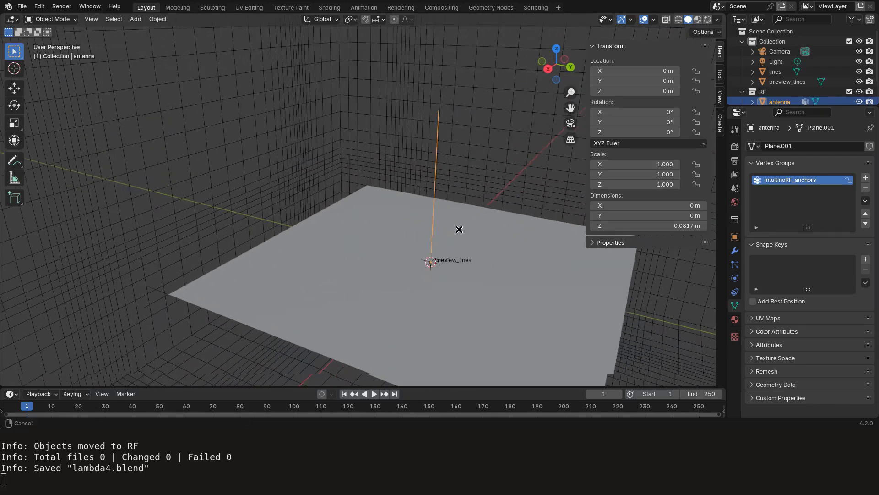
pyautogui.click(736, 237)
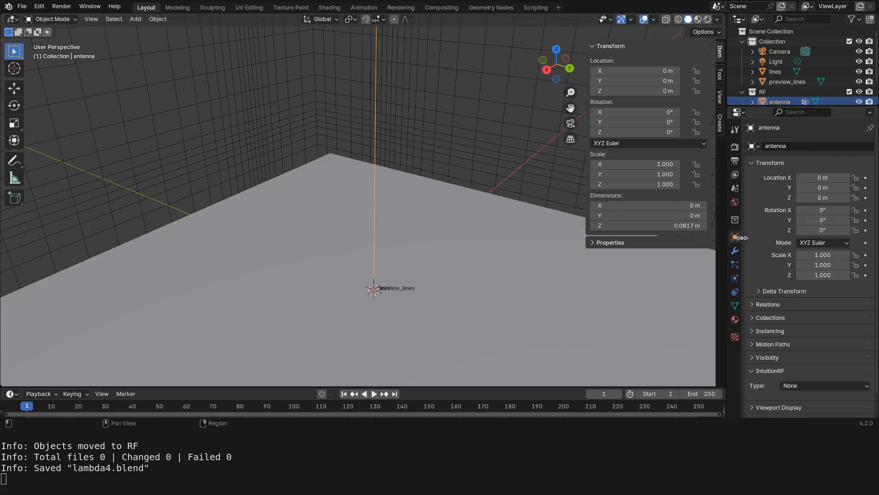
pyautogui.click(824, 386)
pyautogui.click(822, 316)
# Correct the name of the antenna's vertex group to intuitionRF_anchors and save the file.
pyautogui.click(735, 188)
pyautogui.scroll(-5, 832, 309)
pyautogui.scroll(-3, 832, 309)
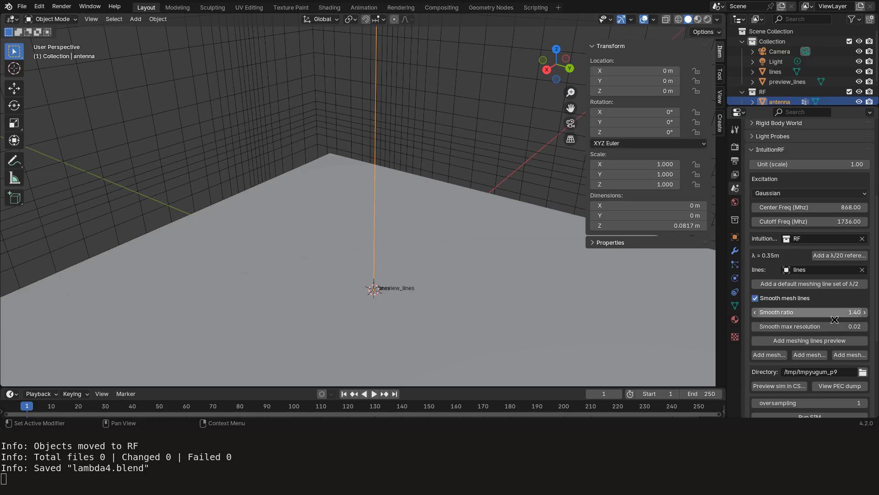
pyautogui.moveTo(394, 274); pyautogui.dragTo(375, 231, button='middle')
pyautogui.press('Tab')
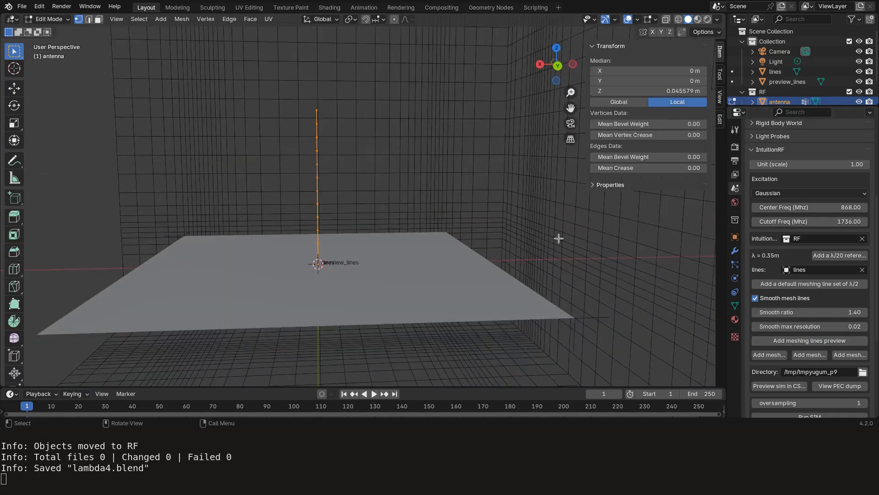
pyautogui.click(735, 306)
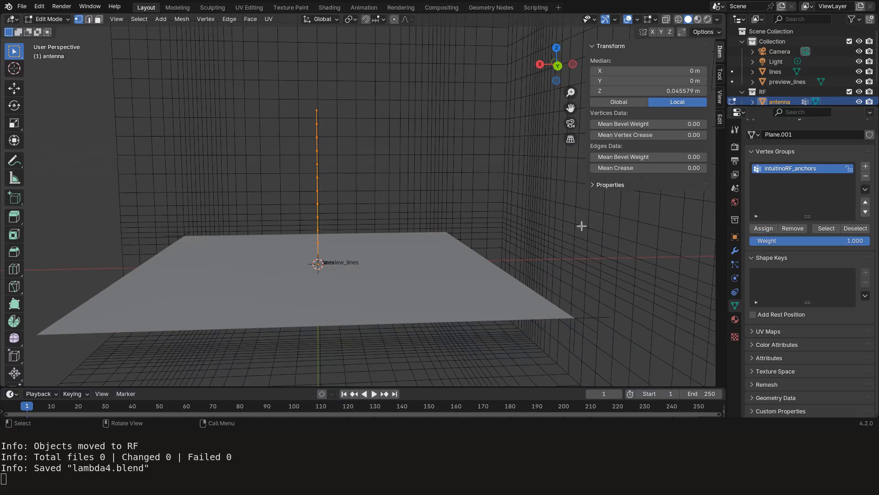
pyautogui.press('Tab')
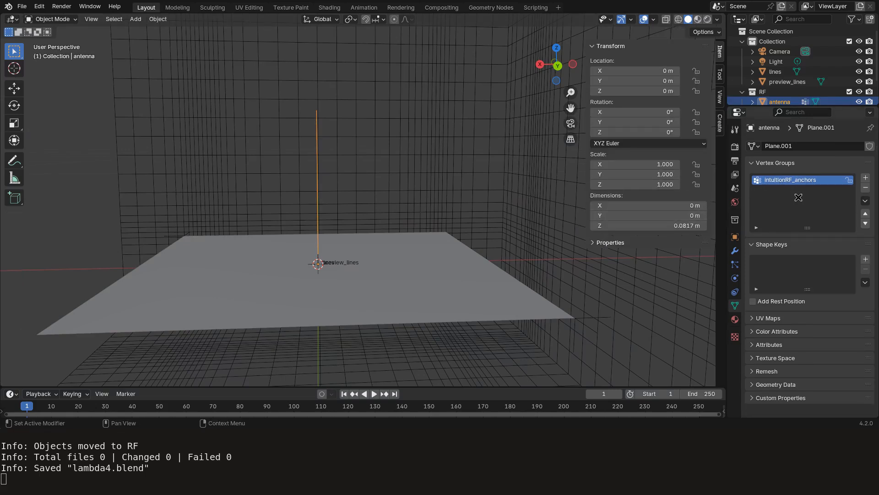
pyautogui.hotkey('ctrl', 's')
# Regenerate the meshing lines preview using the antenna's anchors.
pyautogui.moveTo(436, 249); pyautogui.dragTo(458, 254, button='middle')
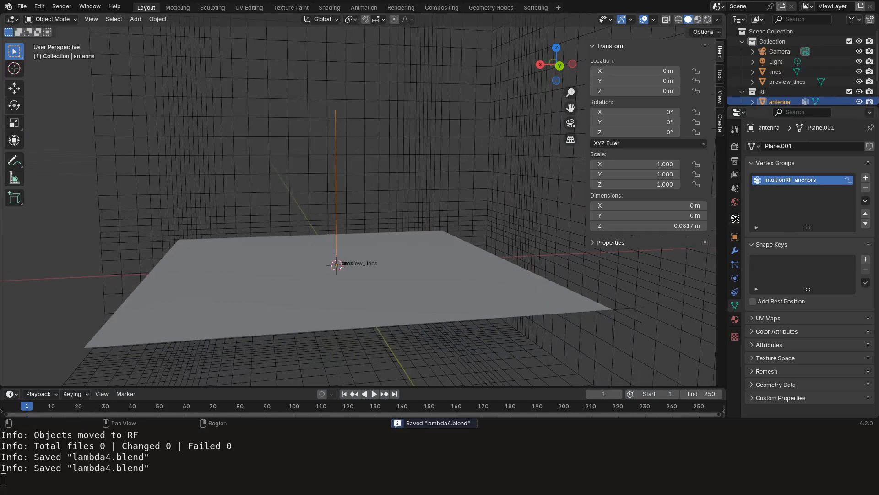
pyautogui.click(735, 188)
pyautogui.scroll(-6, 818, 358)
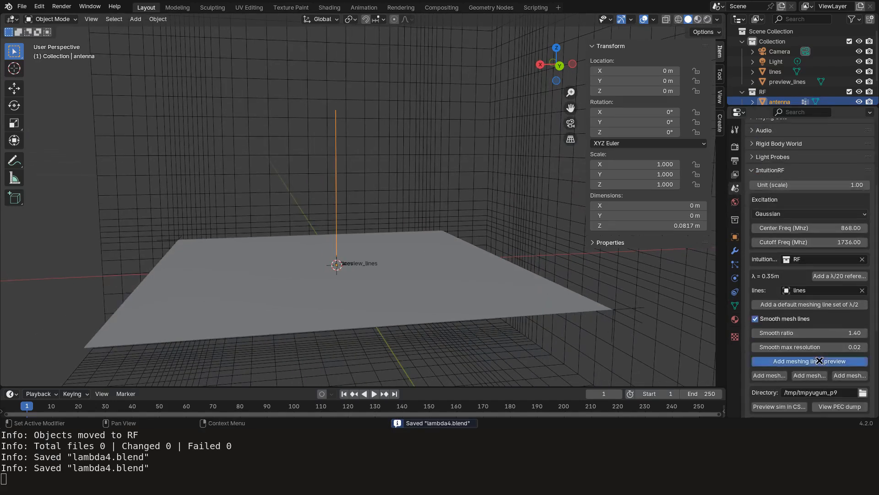
pyautogui.scroll(-2, 359, 187)
pyautogui.moveTo(359, 187); pyautogui.dragTo(402, 220, button='middle')
pyautogui.scroll(3, 403, 229)
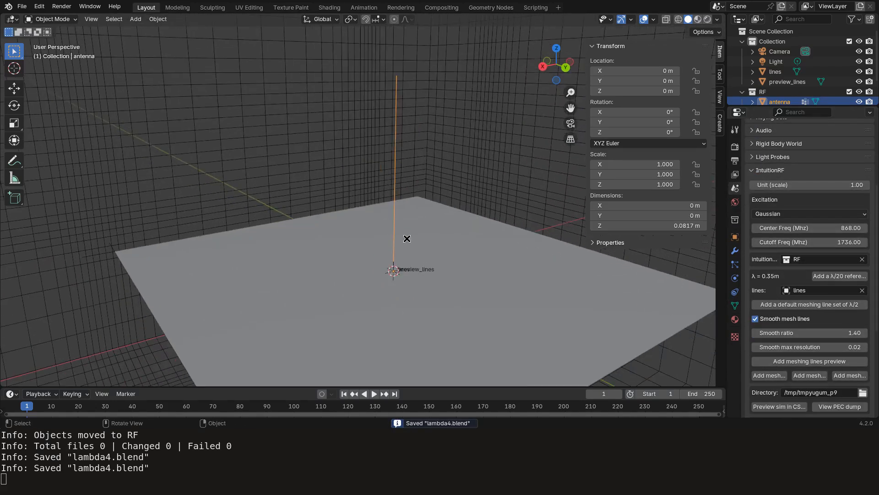
# Subdivide the short port edge at the antenna's base with evenly spaced loop cuts.
pyautogui.click(393, 267)
pyautogui.press('Tab')
pyautogui.scroll(2, 403, 274)
pyautogui.keyDown('shift'); pyautogui.moveTo(404, 275); pyautogui.dragTo(384, 228, button='middle'); pyautogui.keyUp('shift')
pyautogui.scroll(3, 385, 234)
pyautogui.hotkey('ctrl', 'r')
pyautogui.scroll(2, 391, 294)
pyautogui.click(391, 295)
# Add a vertex group named IntuitionRF_anchors to the port and assign all of its vertices to it.
pyautogui.moveTo(366, 239); pyautogui.dragTo(410, 341)
pyautogui.scroll(-7, 412, 339)
pyautogui.click(735, 306)
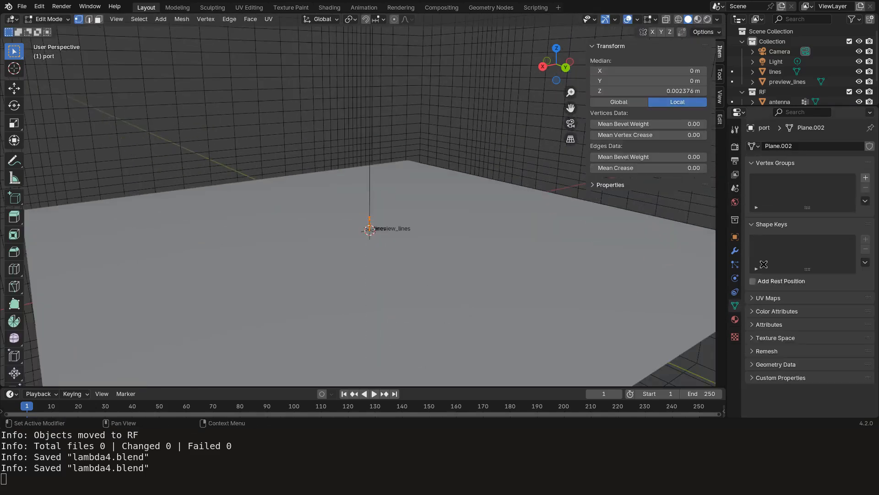
pyautogui.click(867, 177)
pyautogui.doubleClick(799, 176)
pyautogui.write('IntuitionRF_anchors')
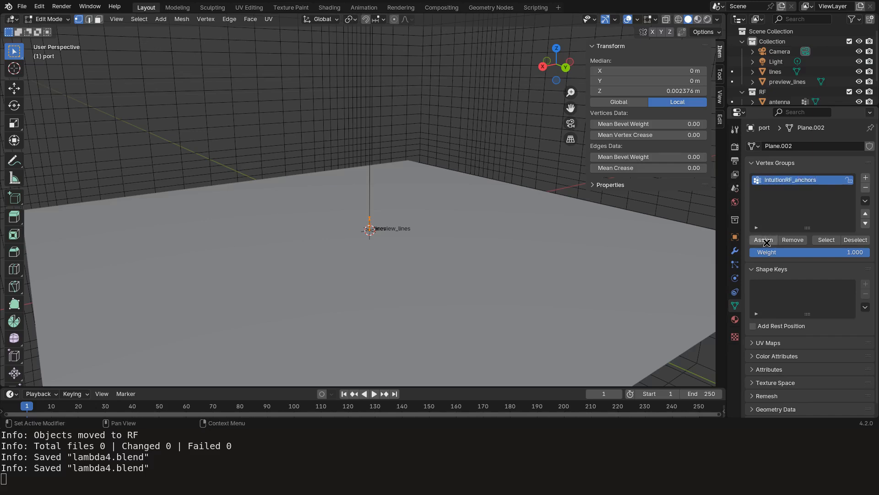
pyautogui.press('Tab')
# Regenerate the meshing lines preview so that it includes the port's anchors.
pyautogui.click(735, 188)
pyautogui.scroll(-5, 804, 280)
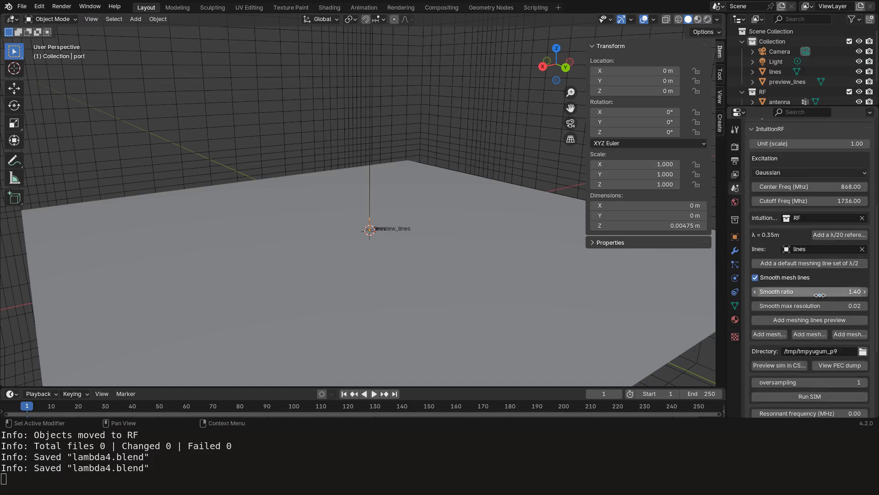
pyautogui.click(815, 320)
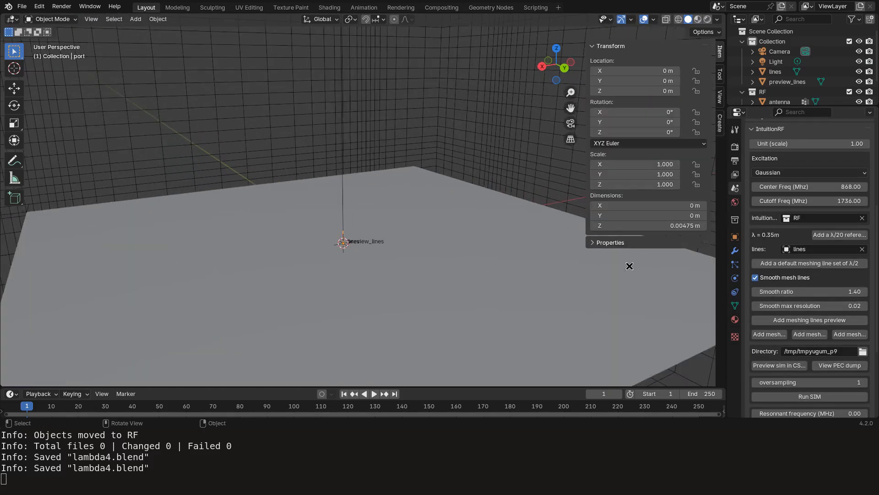
# Set the port object's IntuitionRF type to Port, make it active, and set its direction to z.
pyautogui.click(735, 236)
pyautogui.click(820, 362)
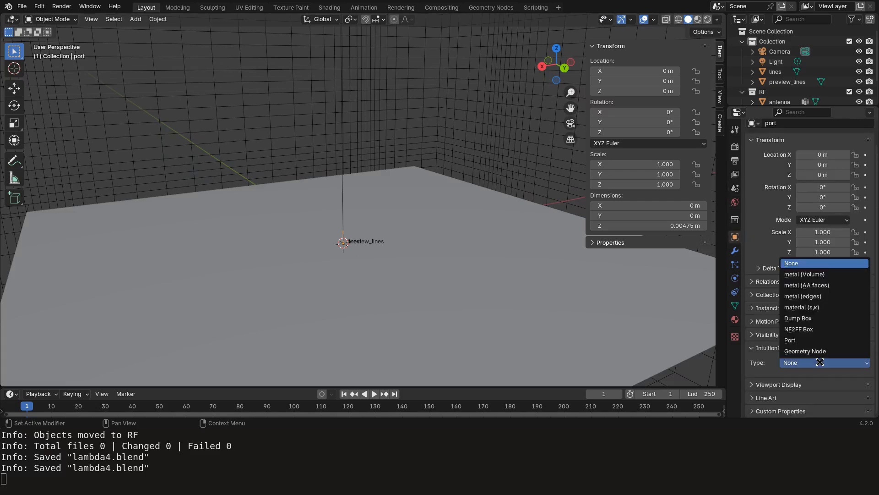
pyautogui.click(809, 339)
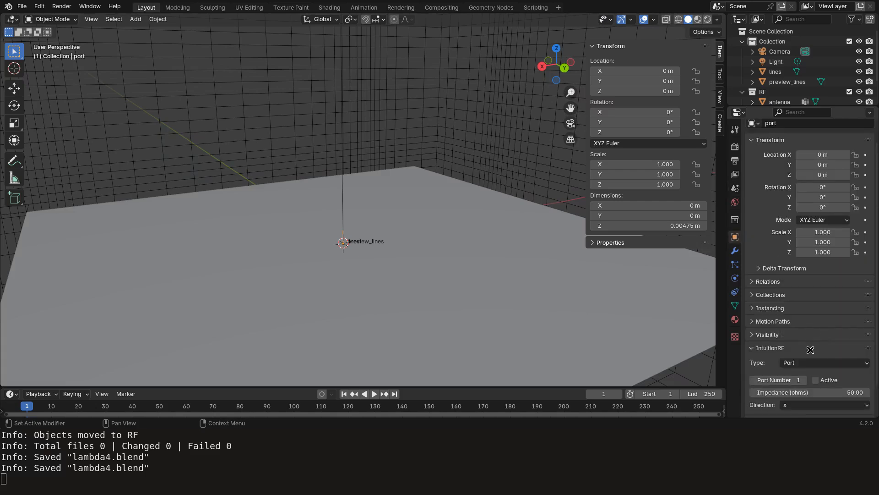
pyautogui.scroll(-2, 829, 378)
pyautogui.click(826, 343)
pyautogui.click(820, 368)
pyautogui.click(807, 402)
# Try running the simulation with the current Gaussian excitation and abort it from the terminal.
pyautogui.click(735, 189)
pyautogui.scroll(-10, 822, 251)
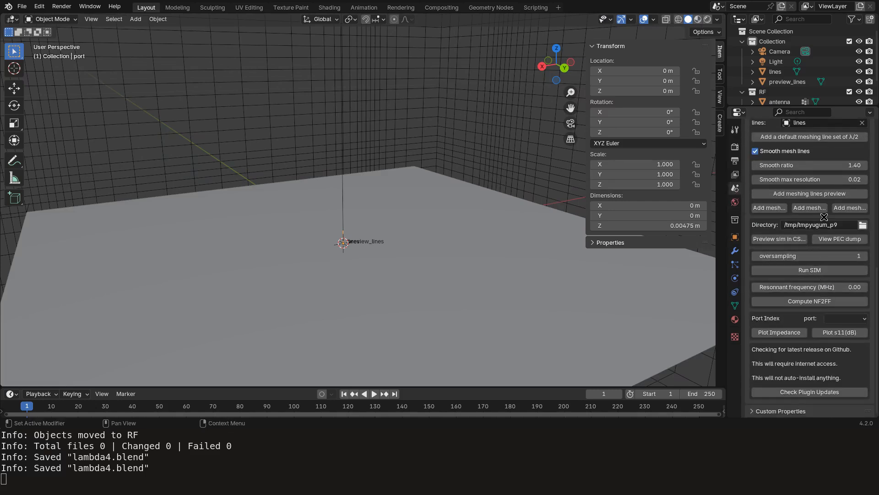
pyautogui.scroll(-3, 423, 240)
pyautogui.moveTo(407, 241); pyautogui.dragTo(484, 238, button='middle')
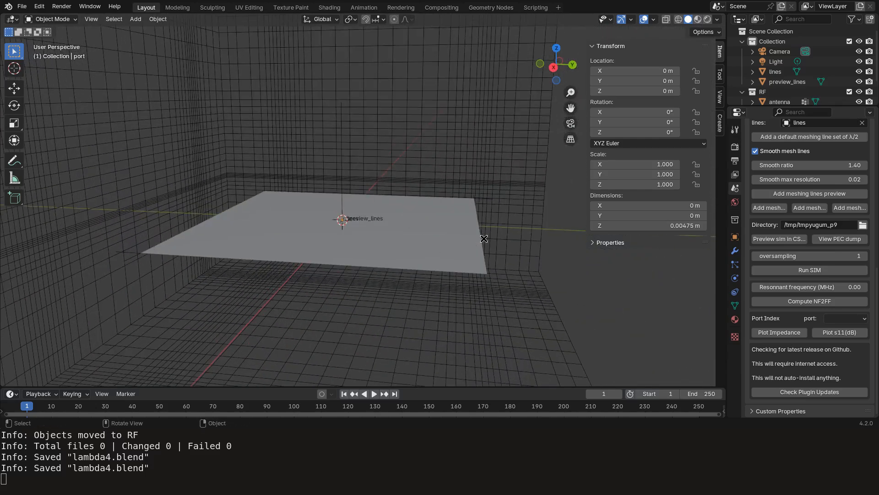
pyautogui.click(829, 271)
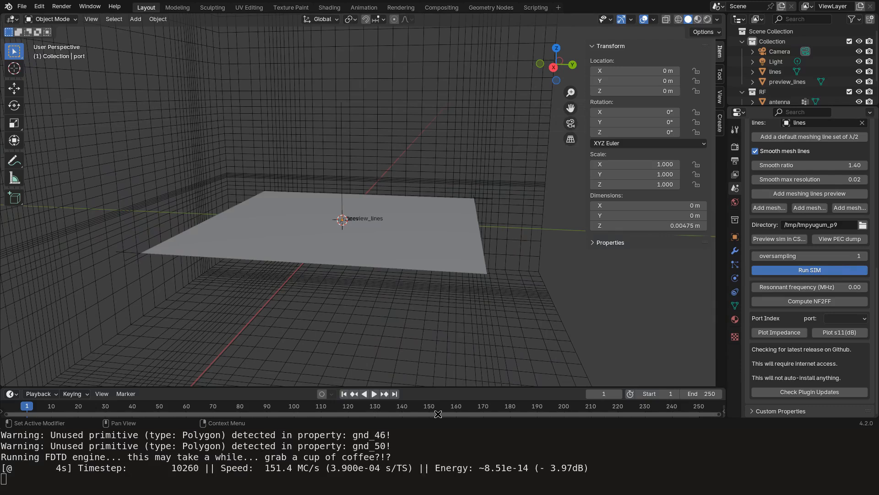
pyautogui.keyDown('super'); pyautogui.moveTo(474, 393); pyautogui.dragTo(476, 350, button='right'); pyautogui.keyUp('super')
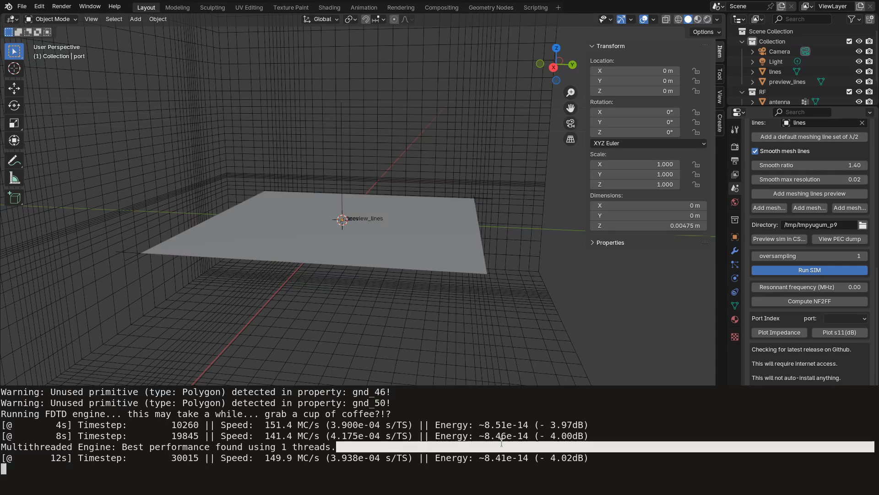
pyautogui.hotkey('ctrl', 'c')
# Set the Gaussian excitation's cutoff frequency to 500 MHz and run the simulation again.
pyautogui.scroll(5, 868, 175)
pyautogui.click(843, 168)
pyautogui.write('50')
pyautogui.press('Return')
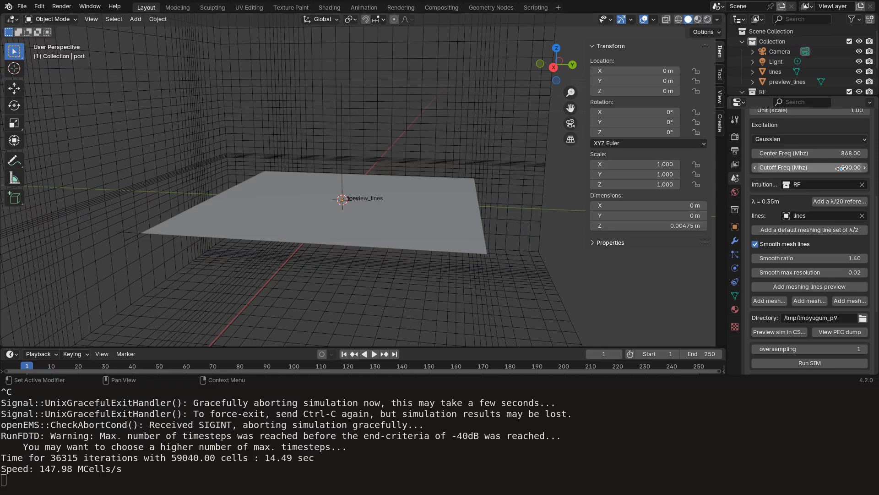
pyautogui.scroll(-5, 826, 261)
pyautogui.click(827, 261)
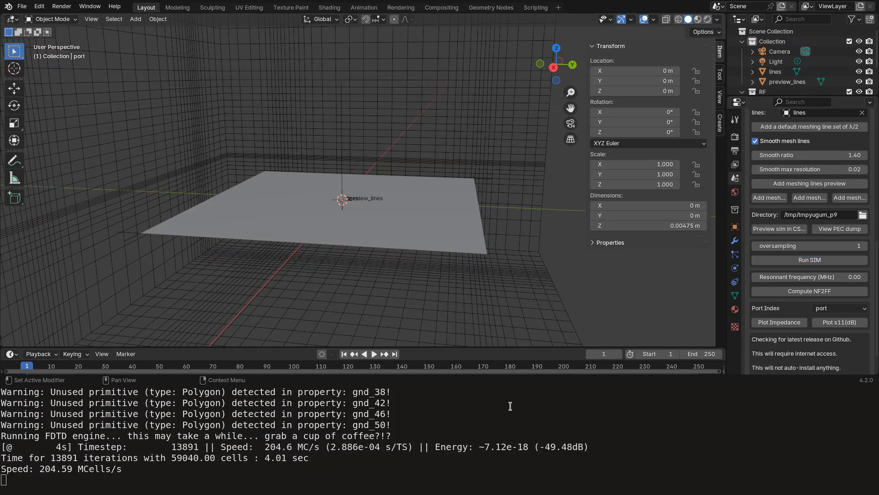
# Plot s11 in dB for the port, examine the curve around resonance, and close the plot.
pyautogui.moveTo(379, 197)
pyautogui.mouseDown(button='middle')
pyautogui.moveTo(378, 231)
pyautogui.moveTo(381, 214)
pyautogui.mouseUp(button='middle')
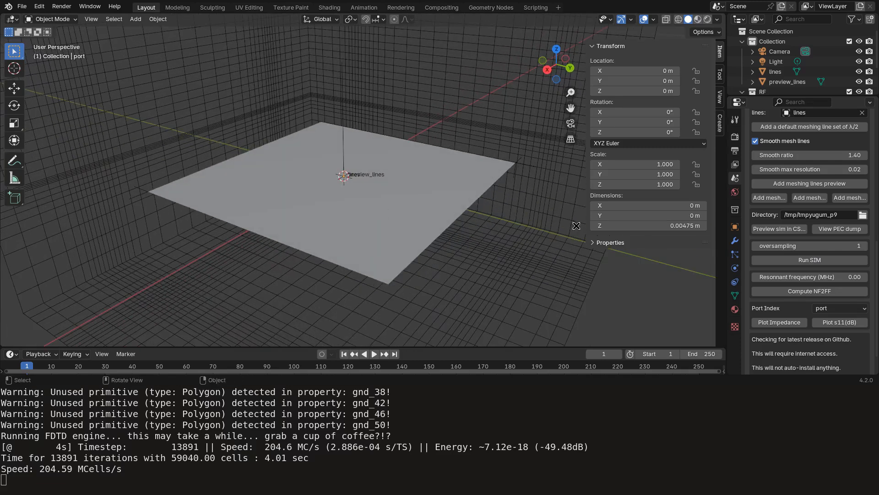
pyautogui.click(841, 322)
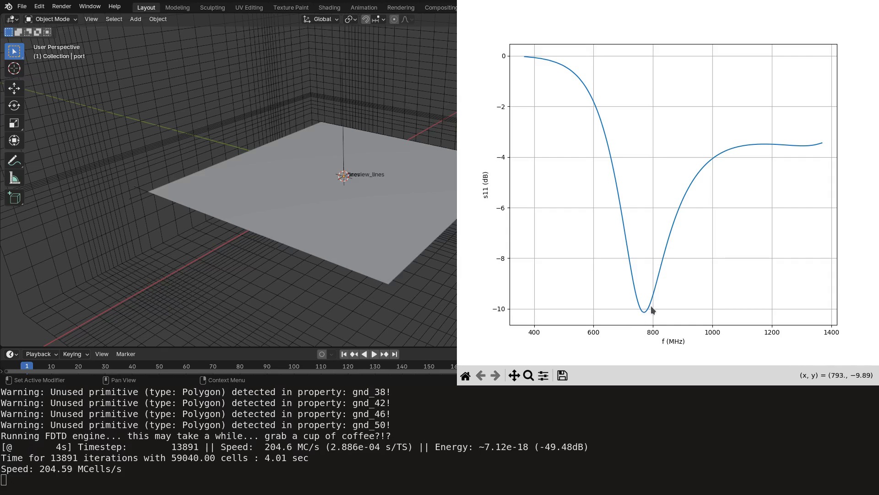
pyautogui.press('q')
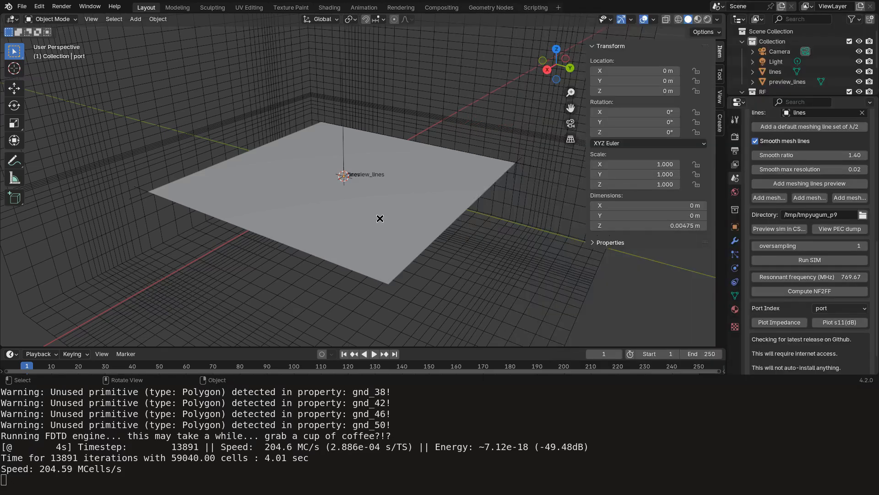
# Change the excitation to Sine and set its center frequency to the resonant frequency of 769.67 MHz.
pyautogui.scroll(3, 411, 231)
pyautogui.scroll(-2, 411, 231)
pyautogui.scroll(5, 819, 209)
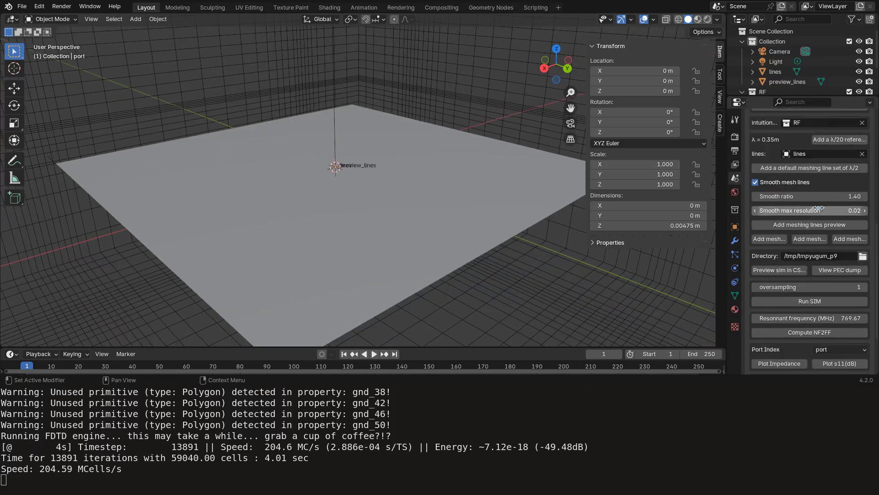
pyautogui.scroll(3, 819, 209)
pyautogui.click(790, 201)
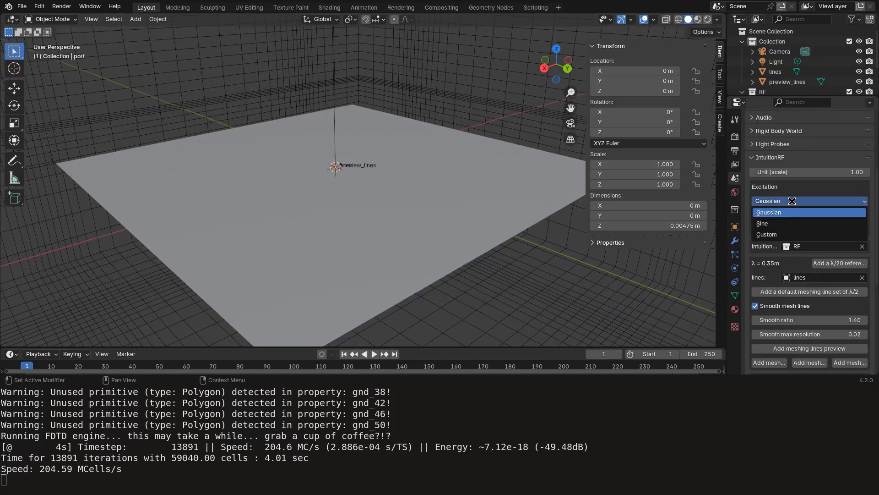
pyautogui.click(782, 223)
pyautogui.scroll(-6, 853, 301)
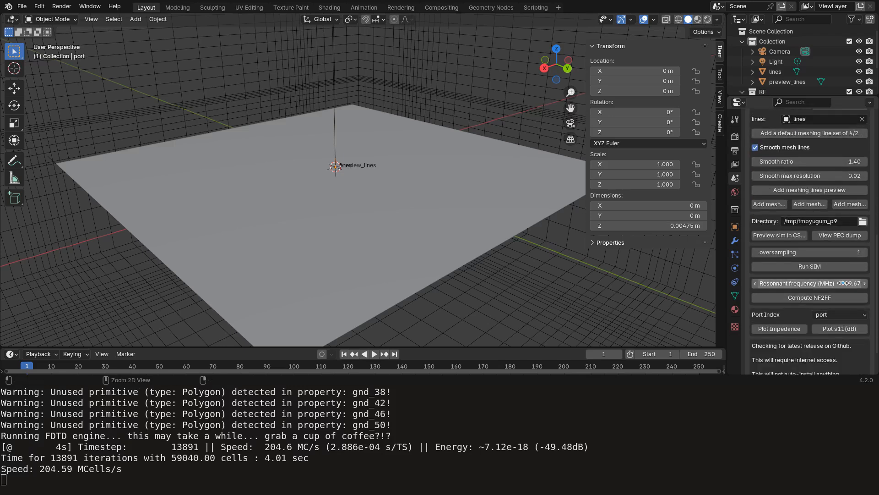
pyautogui.scroll(4, 843, 283)
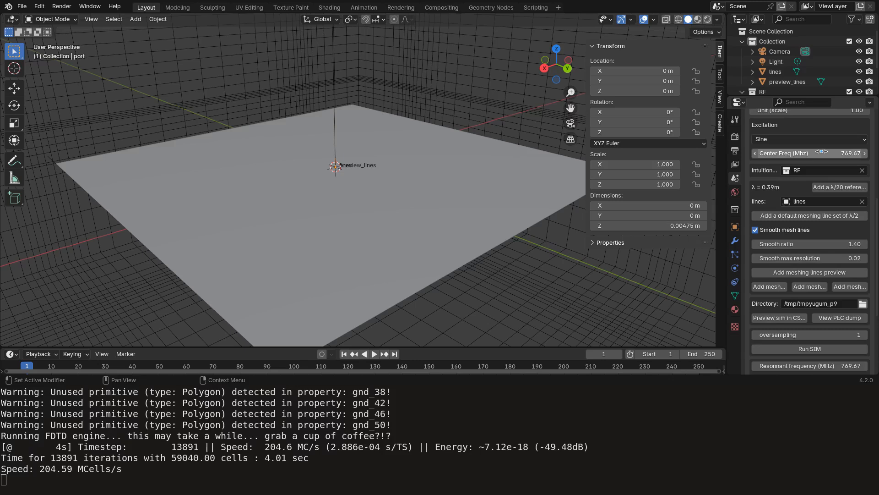
# Run the simulation with the sine excitation and check the steady-state level in the terminal output.
pyautogui.scroll(-3, 453, 220)
pyautogui.moveTo(452, 220); pyautogui.dragTo(426, 219, button='middle')
pyautogui.scroll(2, 432, 220)
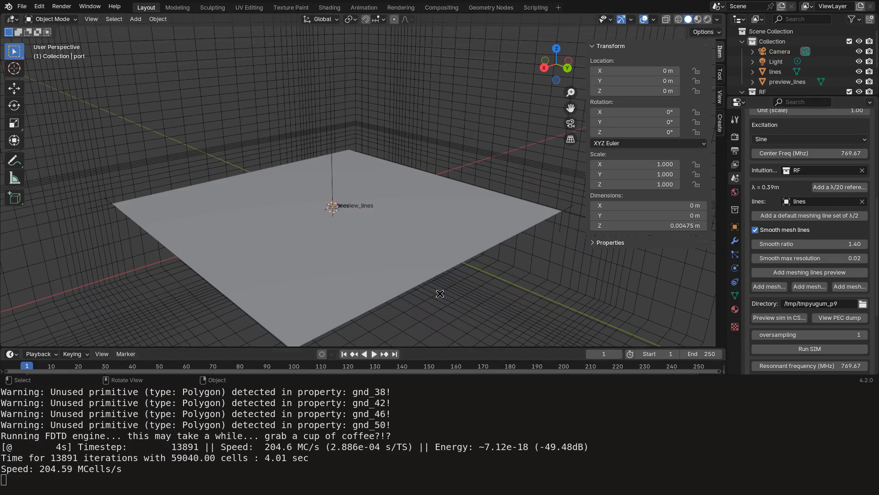
pyautogui.scroll(-3, 416, 181)
pyautogui.moveTo(416, 180); pyautogui.dragTo(436, 146, button='middle')
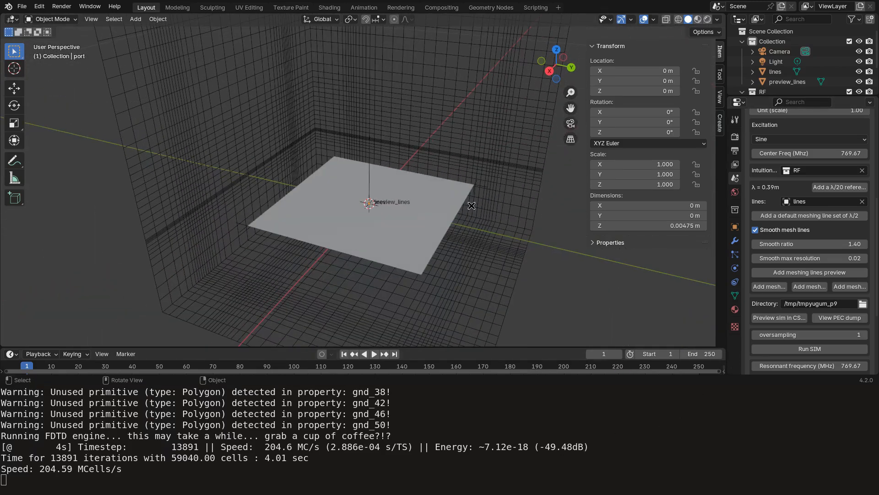
pyautogui.moveTo(471, 206); pyautogui.dragTo(434, 205, button='middle')
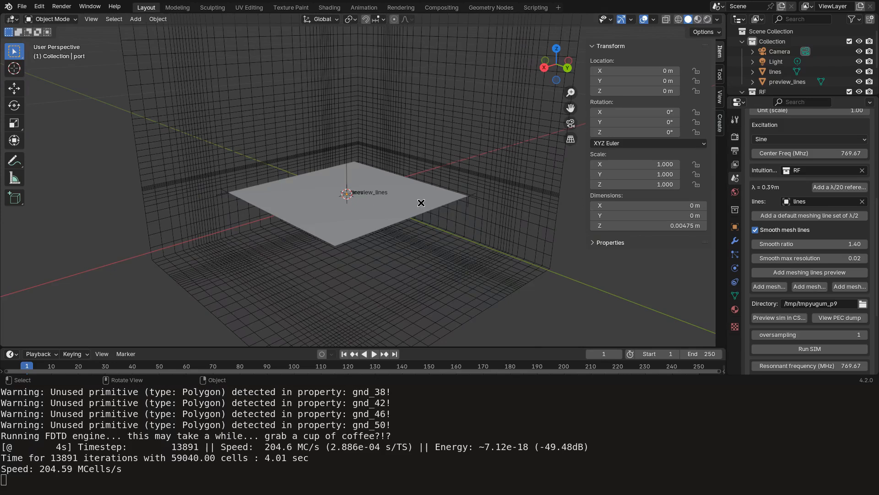
pyautogui.scroll(-4, 810, 266)
pyautogui.click(810, 266)
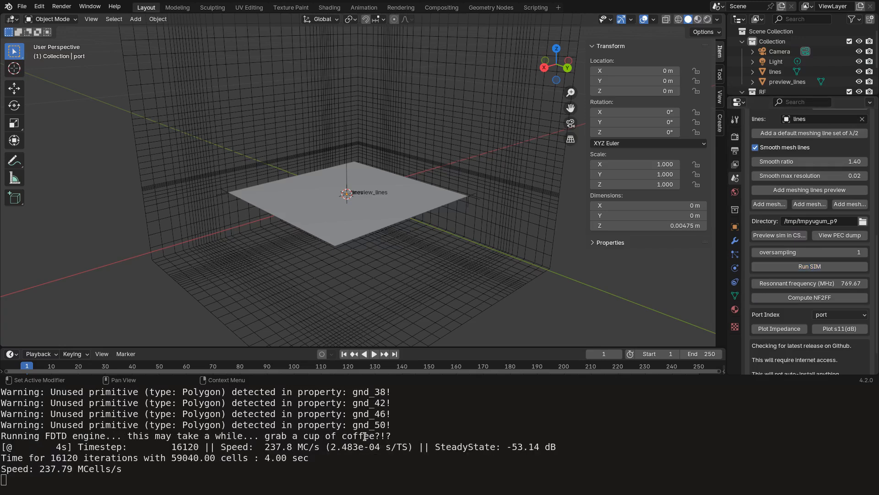
pyautogui.moveTo(436, 447); pyautogui.dragTo(564, 444)
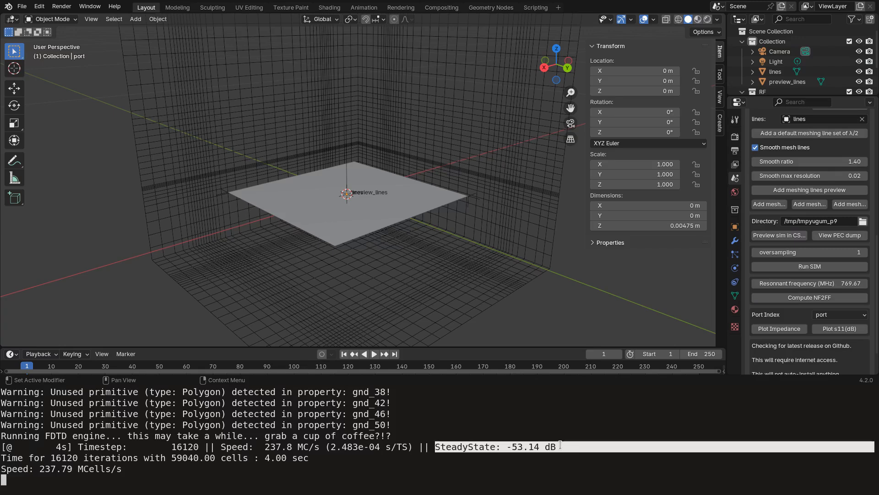
pyautogui.click(560, 445)
# Create a folder named simdir inside part3 and set it as the IntuitionRF simulation directory.
pyautogui.moveTo(405, 203); pyautogui.dragTo(393, 235, button='middle')
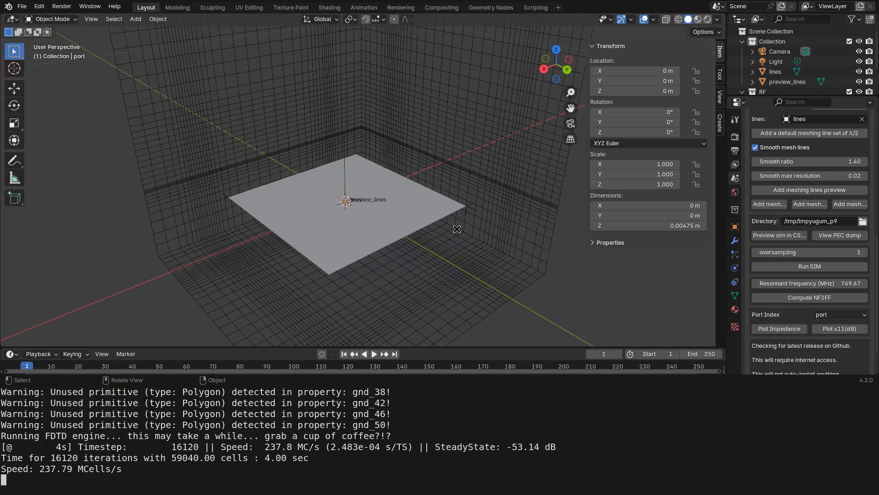
pyautogui.scroll(-2, 459, 222)
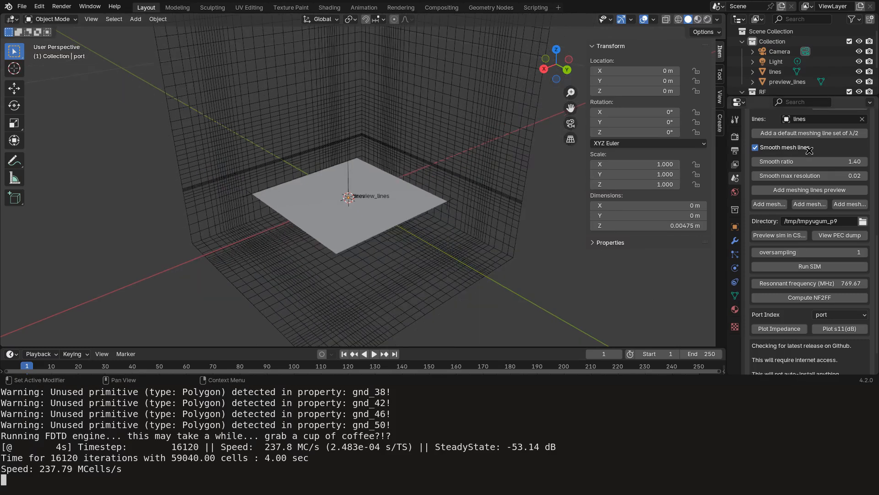
pyautogui.click(864, 221)
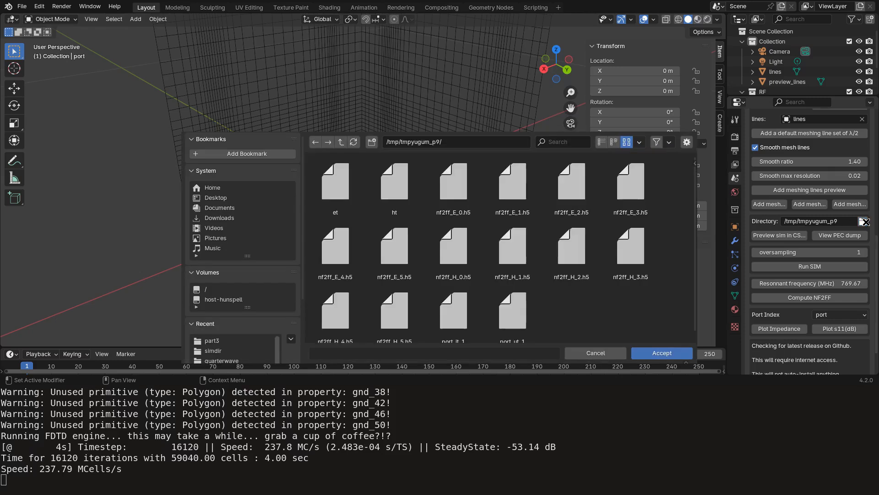
pyautogui.scroll(-2, 239, 286)
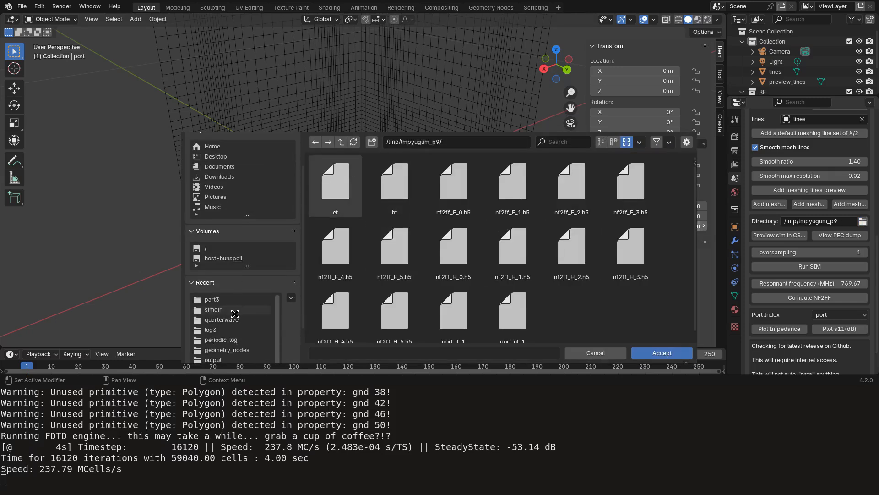
pyautogui.click(215, 300)
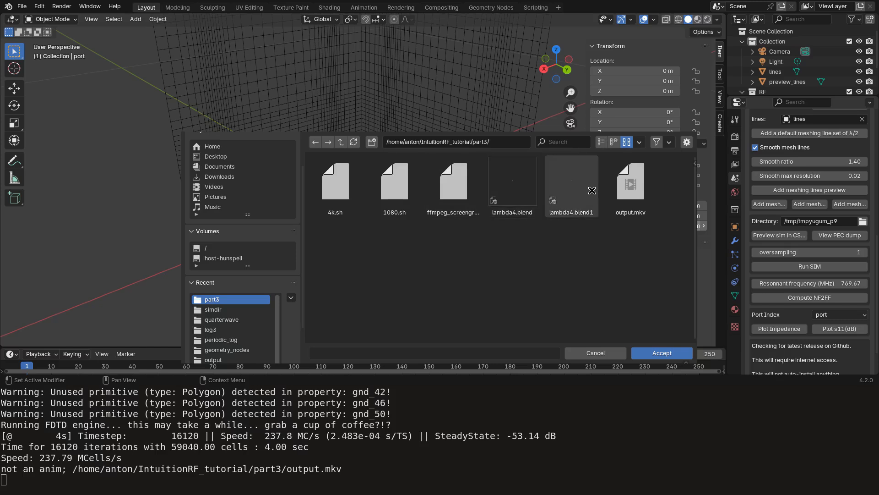
pyautogui.click(372, 143)
pyautogui.write('simd')
pyautogui.press('Return')
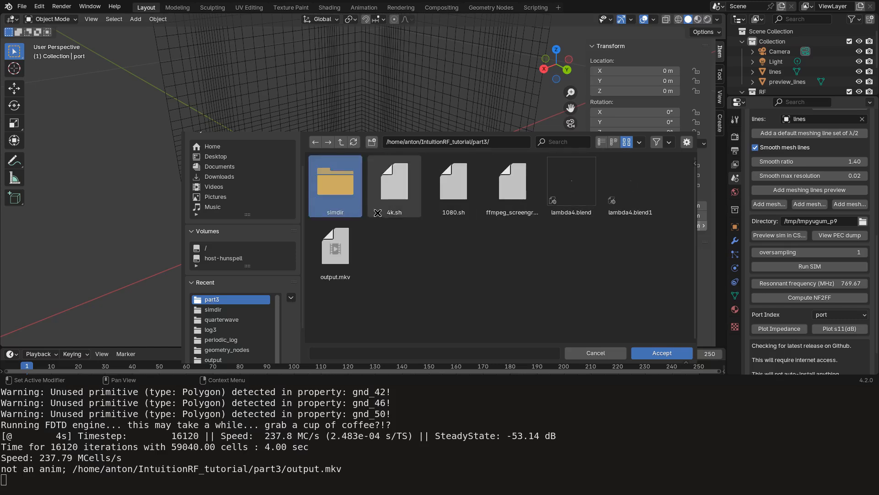
pyautogui.doubleClick(336, 181)
pyautogui.click(672, 352)
# Add a cube mesh and scale it down in Edit Mode to roughly the size of the meshing lines volume.
pyautogui.scroll(-1, 426, 195)
pyautogui.moveTo(425, 197)
pyautogui.mouseDown(button='middle')
pyautogui.moveTo(437, 190)
pyautogui.moveTo(415, 197)
pyautogui.mouseUp(button='middle')
pyautogui.scroll(3, 438, 191)
pyautogui.hotkey('shift', 'a')
pyautogui.moveTo(389, 181)
pyautogui.click(459, 198)
pyautogui.scroll(-5, 457, 196)
pyautogui.press('Tab')
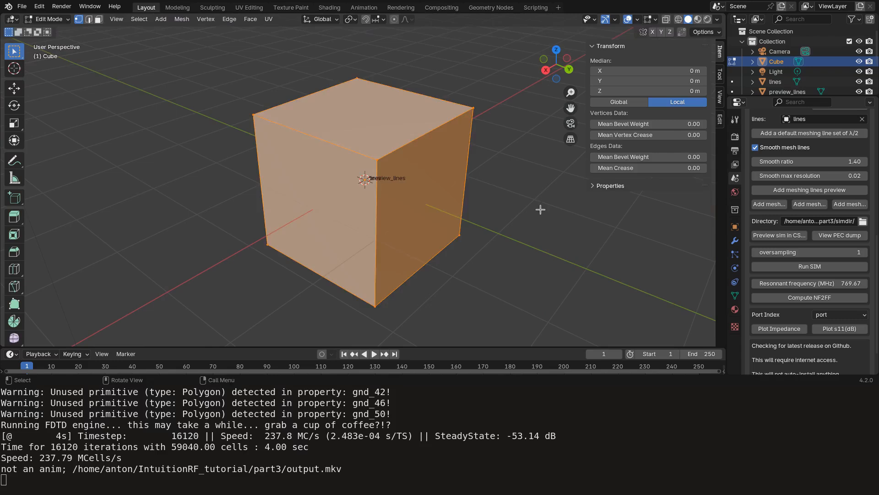
pyautogui.press('s')
pyautogui.click(393, 194)
pyautogui.scroll(3, 385, 195)
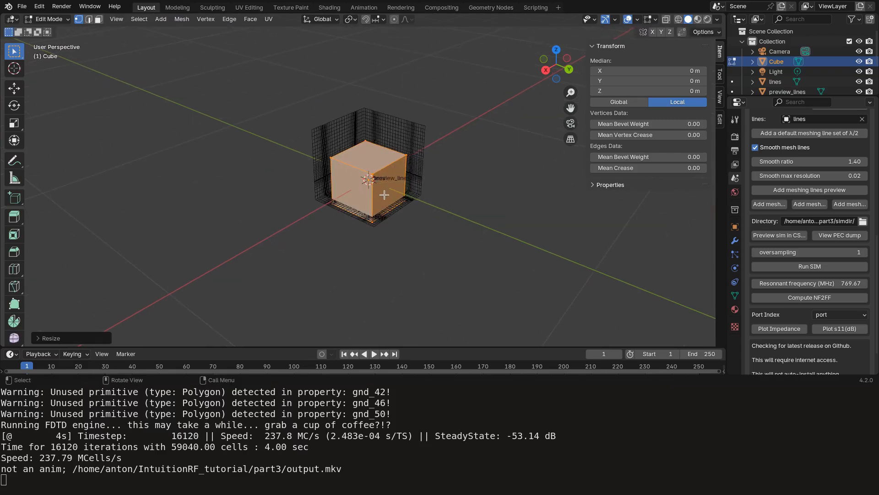
# Resize the cube to about 0.3 m per side within the meshing lines and raise it about 0.081 m along Z.
pyautogui.press('KP_7')
pyautogui.scroll(1, 385, 195)
pyautogui.press('s')
pyautogui.click(502, 161)
pyautogui.moveTo(486, 201); pyautogui.dragTo(334, 132, button='middle')
pyautogui.press('g')
pyautogui.press('z')
pyautogui.click(391, 192)
pyautogui.scroll(-3, 420, 190)
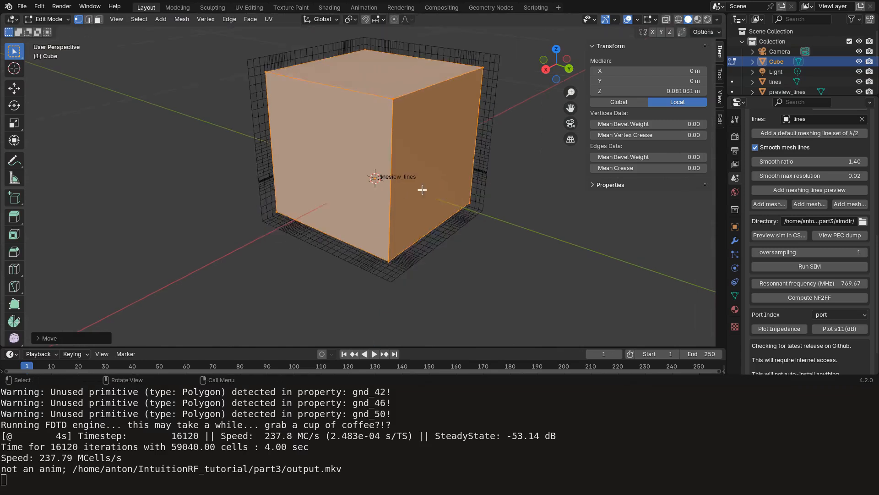
pyautogui.moveTo(424, 206); pyautogui.dragTo(434, 199, button='middle')
pyautogui.scroll(2, 434, 199)
pyautogui.press('Tab')
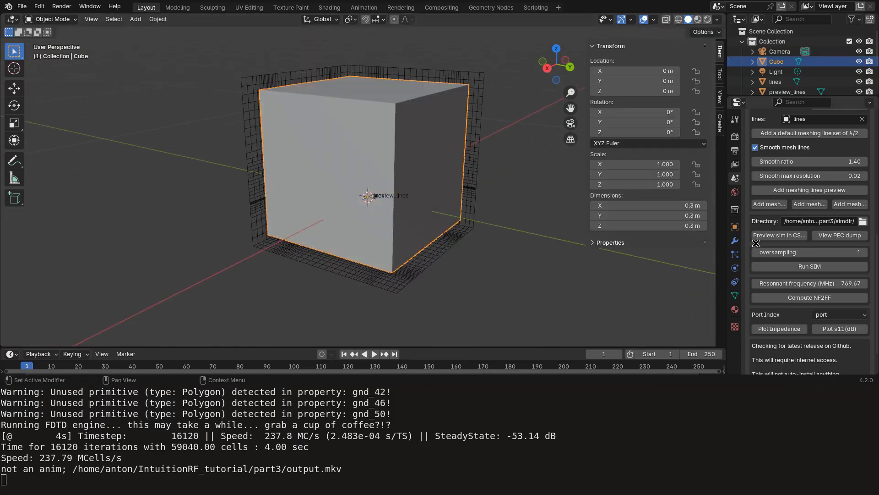
# Rename the cube to E_field and move it into the RF collection.
pyautogui.press('F2')
pyautogui.write('E-')
pyautogui.press('BackSpace')
pyautogui.write('_field')
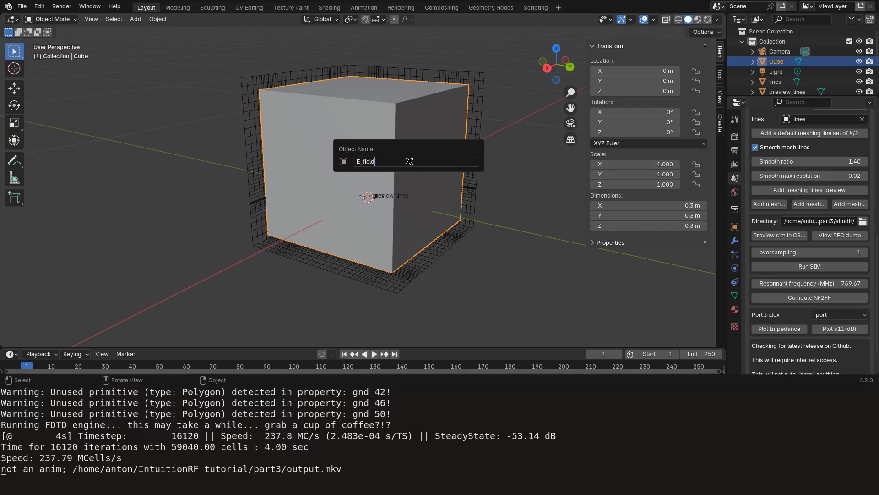
pyautogui.press('Return')
pyautogui.scroll(-3, 409, 161)
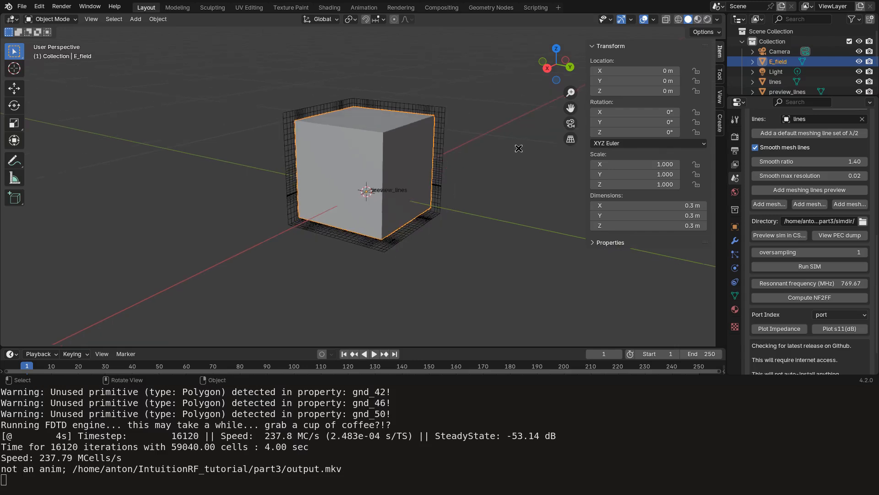
pyautogui.moveTo(801, 97); pyautogui.dragTo(801, 203)
pyautogui.moveTo(778, 61); pyautogui.dragTo(763, 102)
# Set the IntuitionRF object type of E_field to Dump Box.
pyautogui.scroll(-3, 806, 298)
pyautogui.click(735, 333)
pyautogui.click(800, 319)
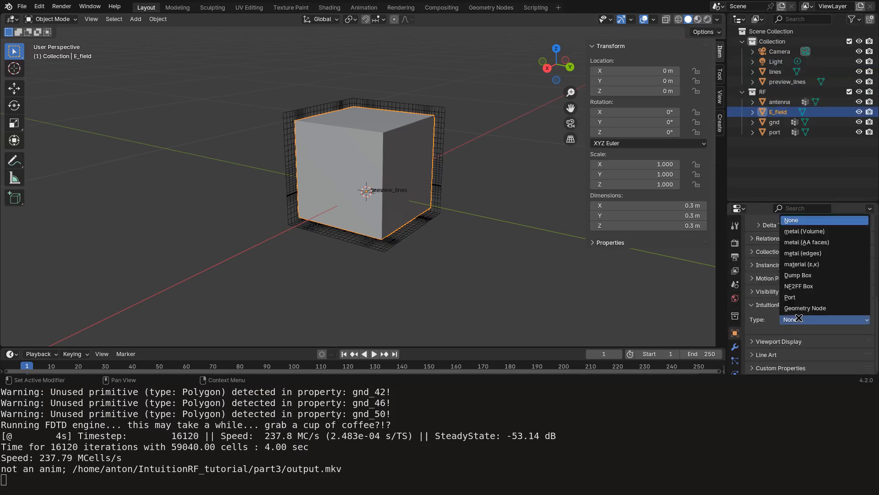
pyautogui.click(811, 274)
pyautogui.scroll(-3, 811, 273)
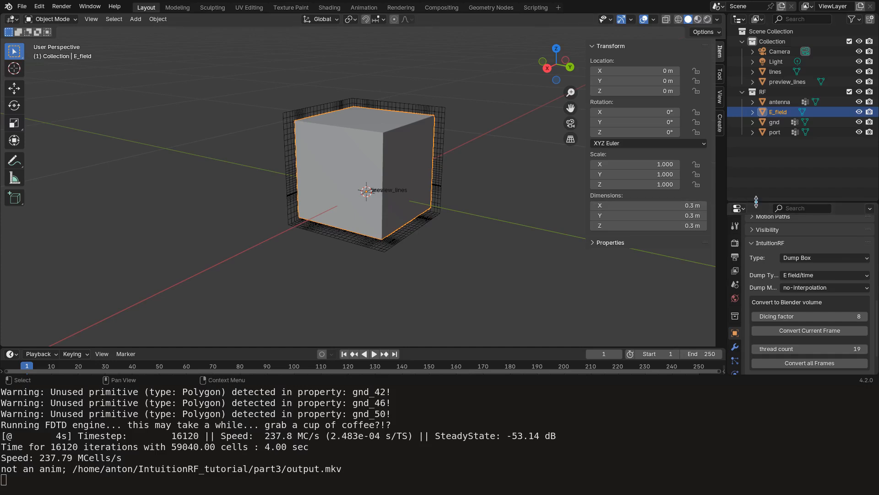
pyautogui.moveTo(746, 206); pyautogui.dragTo(746, 154)
pyautogui.scroll(3, 427, 216)
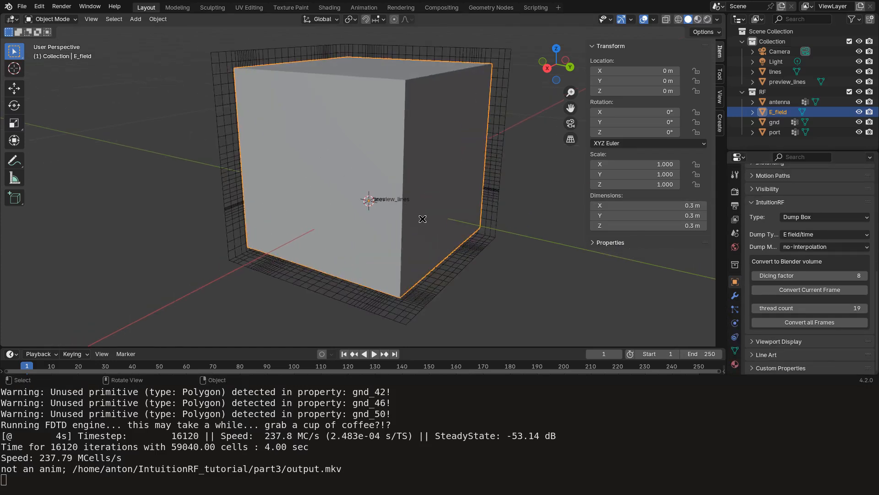
pyautogui.moveTo(376, 237); pyautogui.dragTo(397, 240, button='middle')
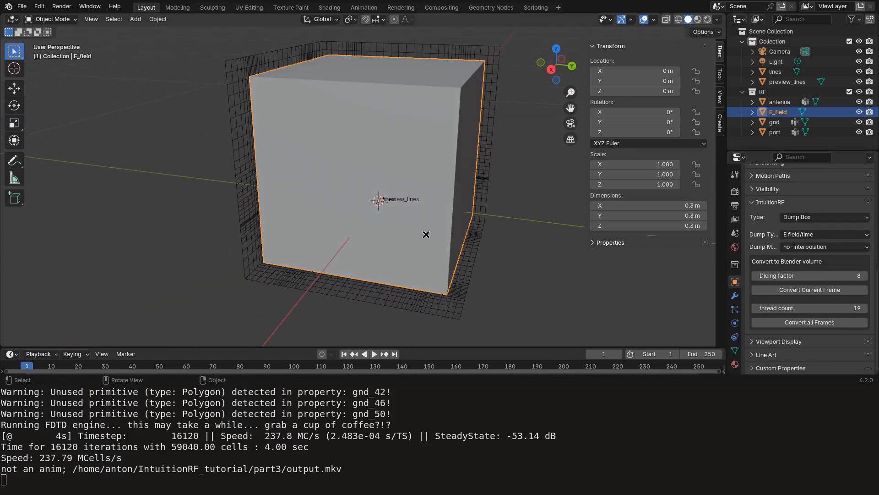
pyautogui.moveTo(437, 205); pyautogui.dragTo(391, 209, button='middle')
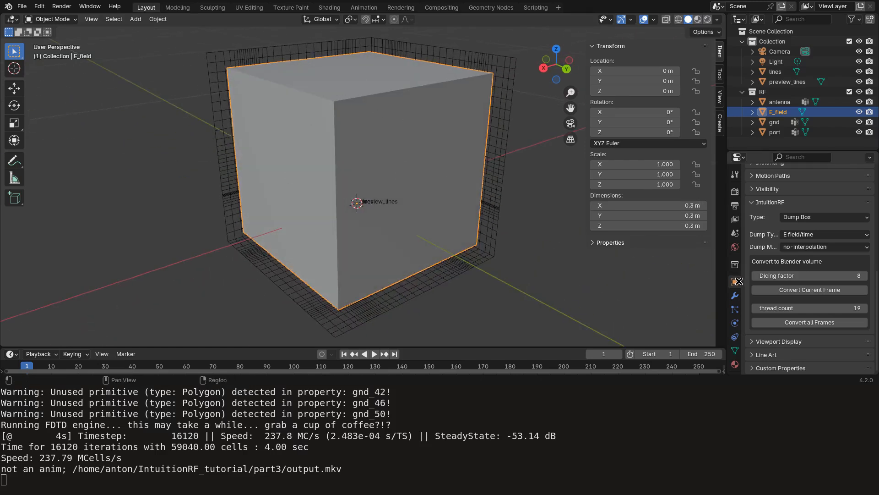
# Set the simulation oversampling to 32 and run the simulation.
pyautogui.click(736, 233)
pyautogui.scroll(-2, 808, 240)
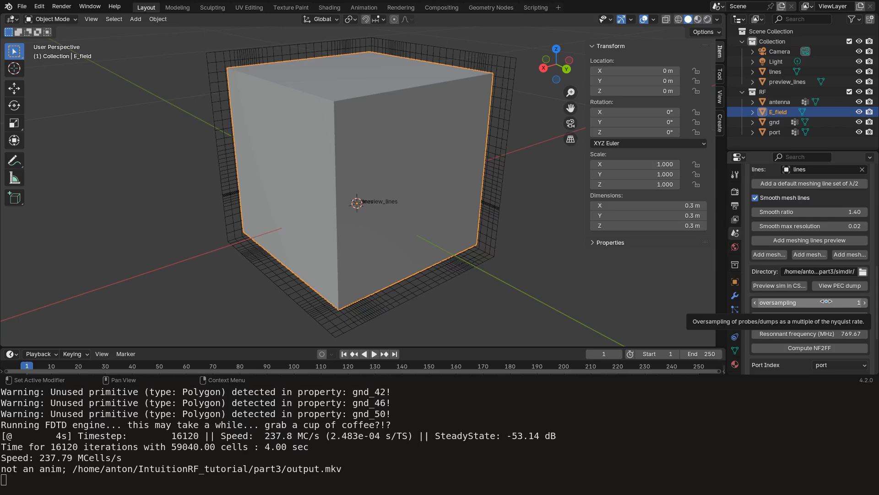
pyautogui.click(827, 302)
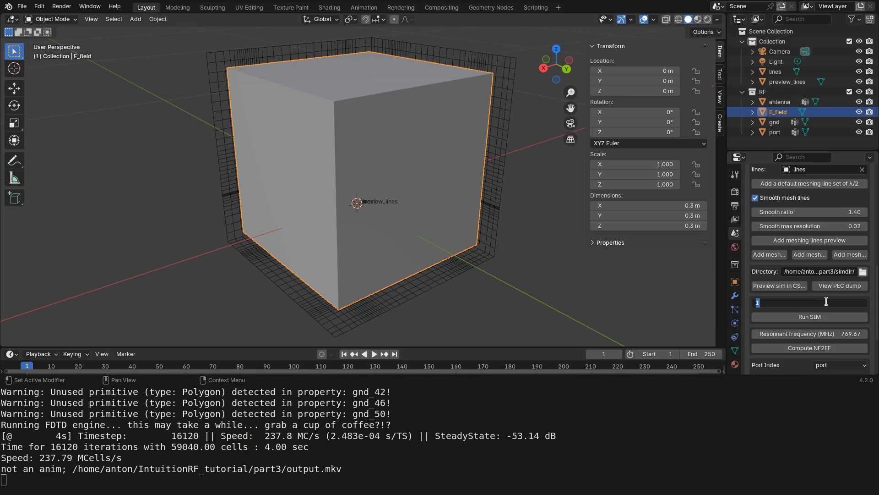
pyautogui.keyDown('super'); pyautogui.moveTo(391, 402); pyautogui.dragTo(400, 350, button='right'); pyautogui.keyUp('super')
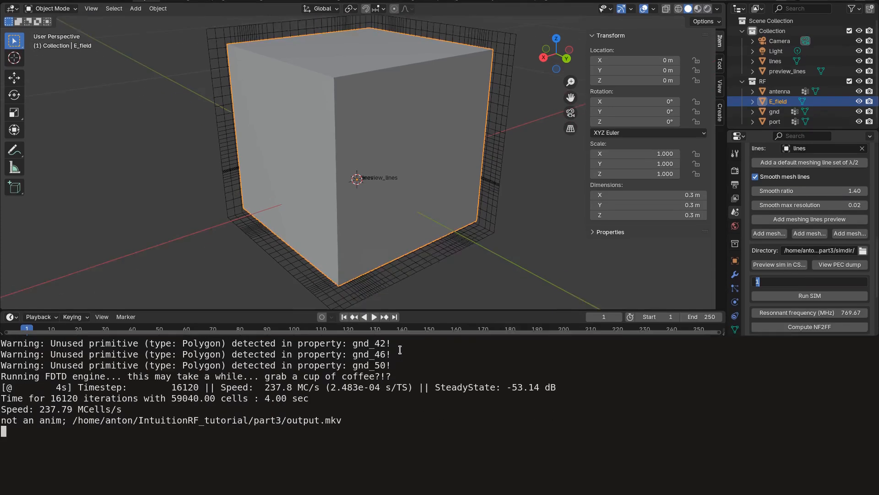
pyautogui.hotkey('ctrl', 'y')
pyautogui.hotkey('ctrl', 'y')
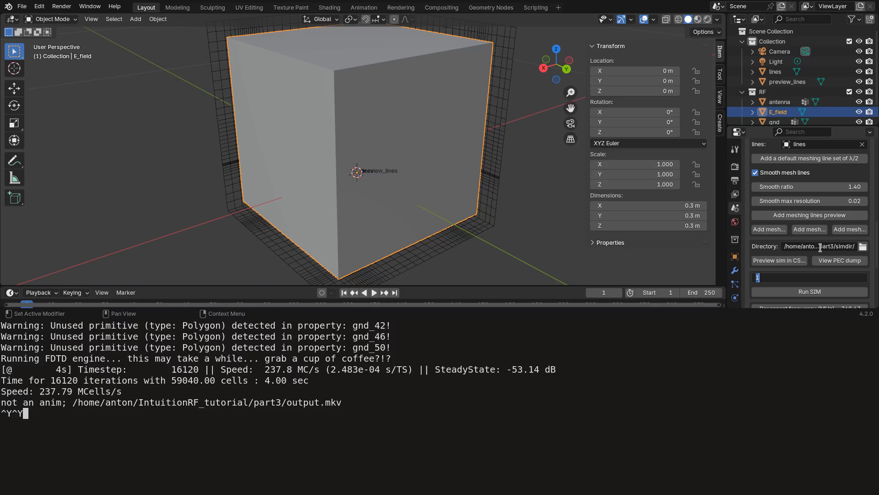
pyautogui.click(772, 278)
pyautogui.press('Return')
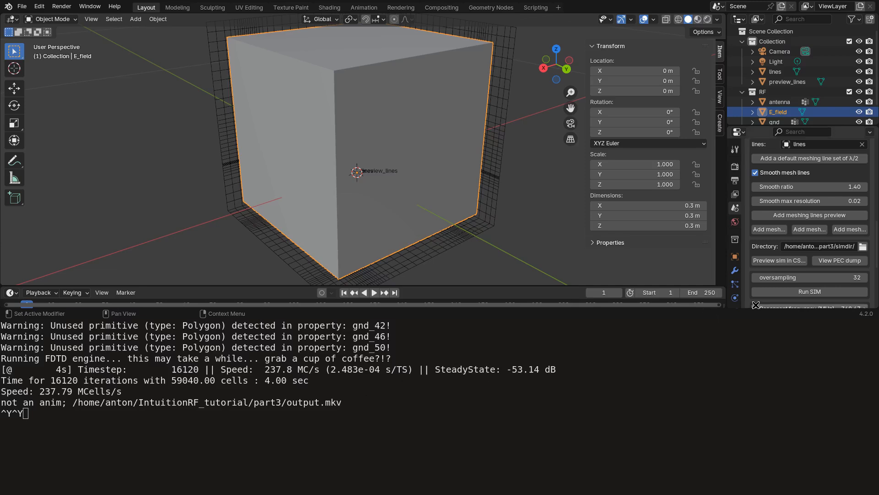
pyautogui.scroll(-1, 815, 275)
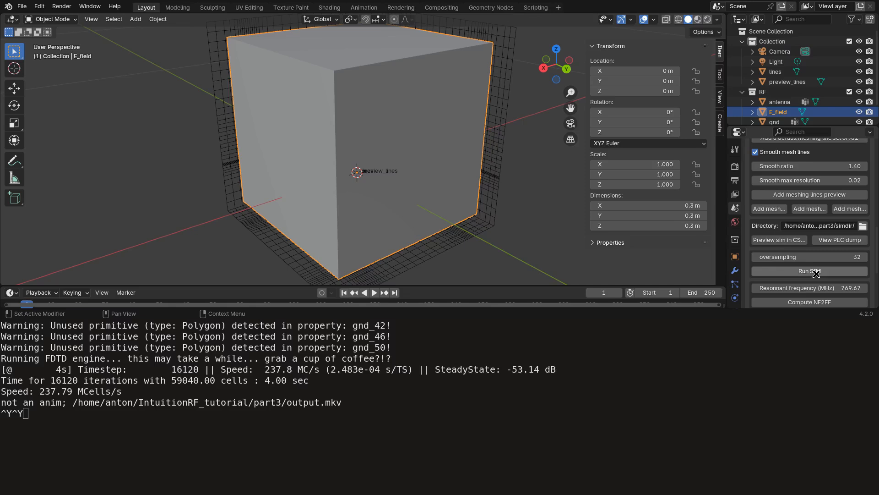
pyautogui.click(791, 270)
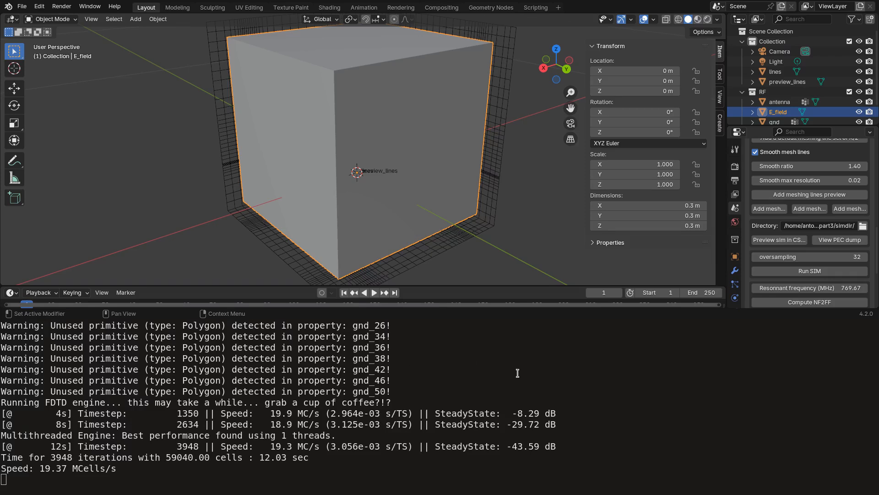
# Switch to the file manager, open IntuitionRF_tutorial/part3/simdir, check the dumped E_field .vtr files, and return to Blender.
pyautogui.press('super+p')
pyautogui.write('pcm')
pyautogui.press('Return')
pyautogui.hotkey('ctrl', 'l')
pyautogui.press('End')
pyautogui.write('/')
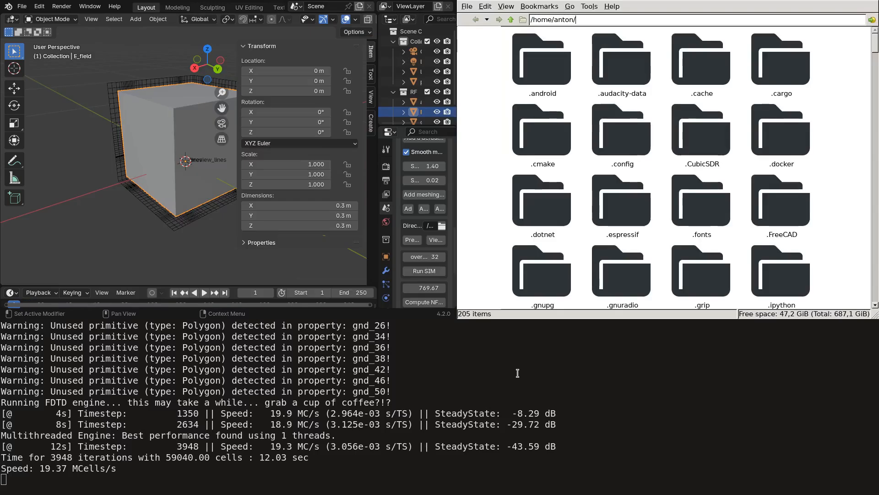
pyautogui.write('IntuitionRF_tutorial/part3')
pyautogui.press('Return')
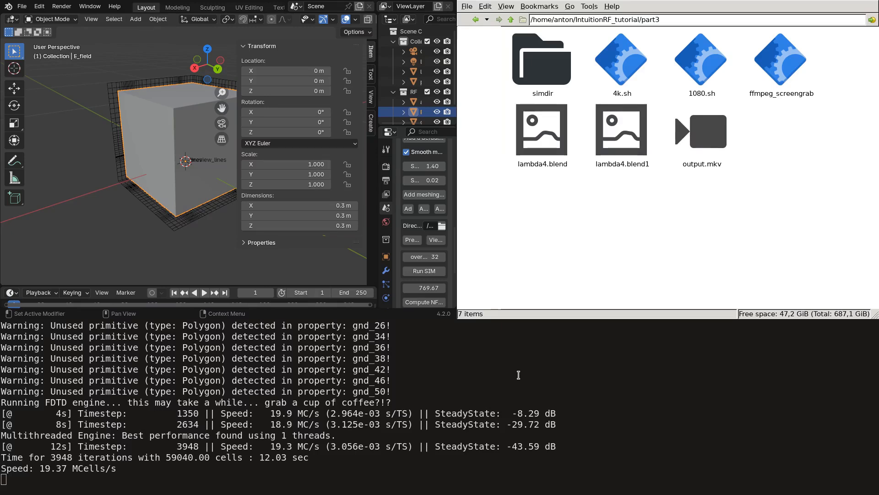
pyautogui.doubleClick(569, 84)
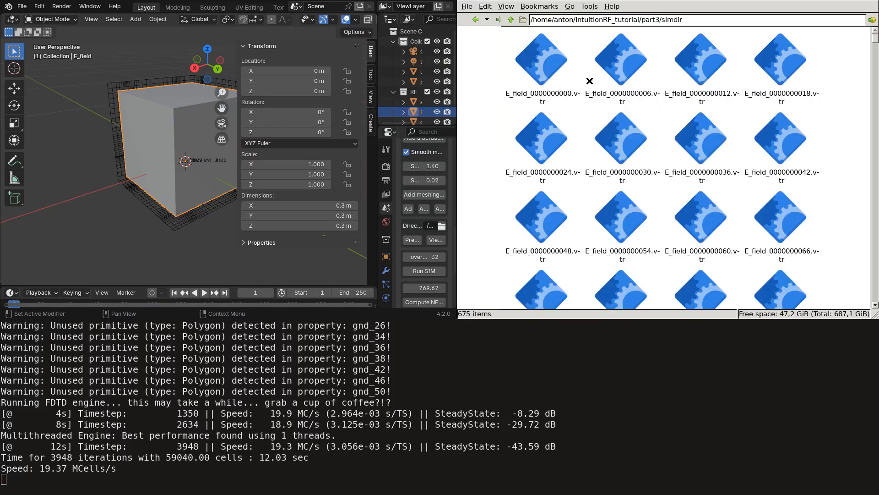
pyautogui.click(540, 60)
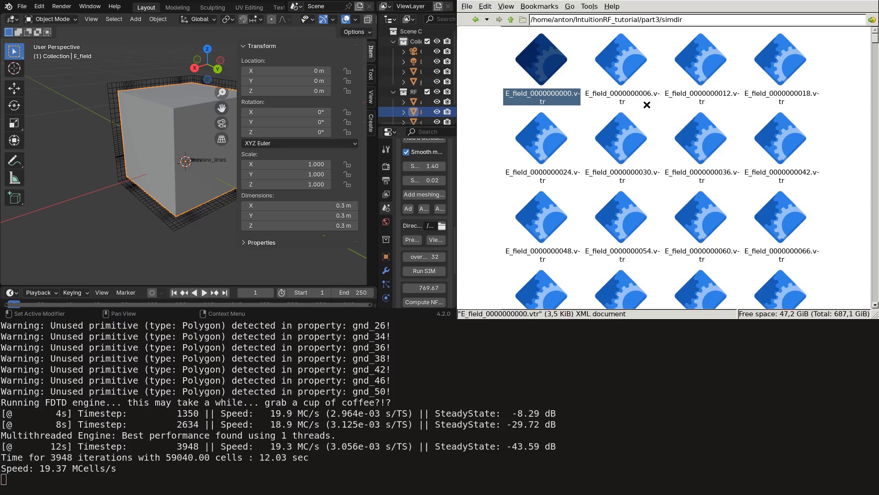
pyautogui.scroll(3, 152, 162)
pyautogui.moveTo(152, 162); pyautogui.dragTo(178, 180, button='middle')
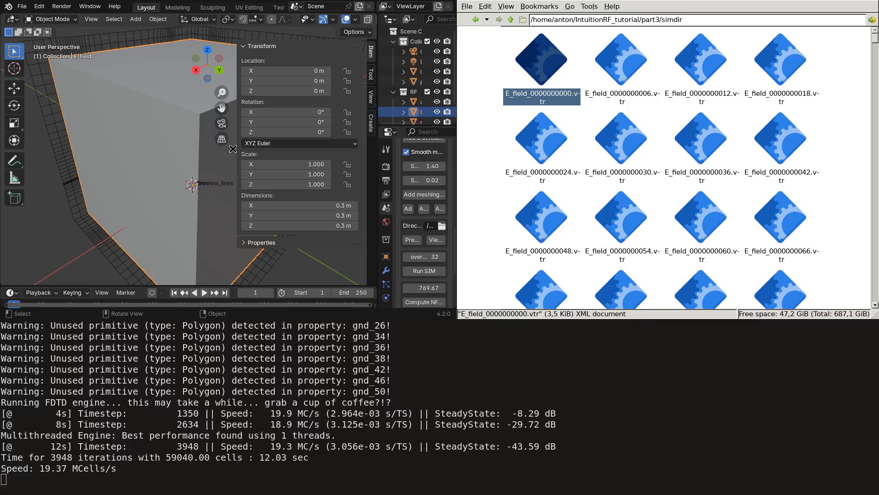
pyautogui.click(714, 130)
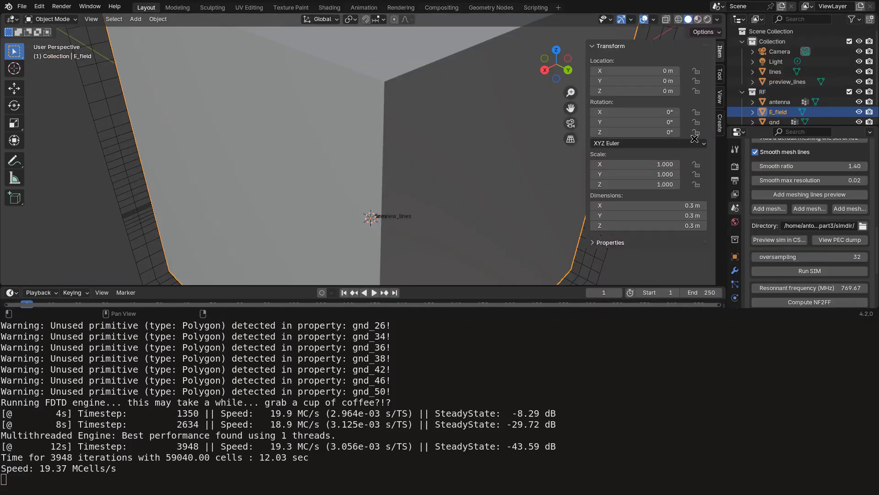
pyautogui.scroll(-4, 469, 169)
pyautogui.moveTo(469, 169)
pyautogui.keyDown('shift'); pyautogui.mouseDown(button='middle')
pyautogui.moveTo(437, 177)
pyautogui.moveTo(456, 160)
pyautogui.mouseUp(button='middle'); pyautogui.keyUp('shift')
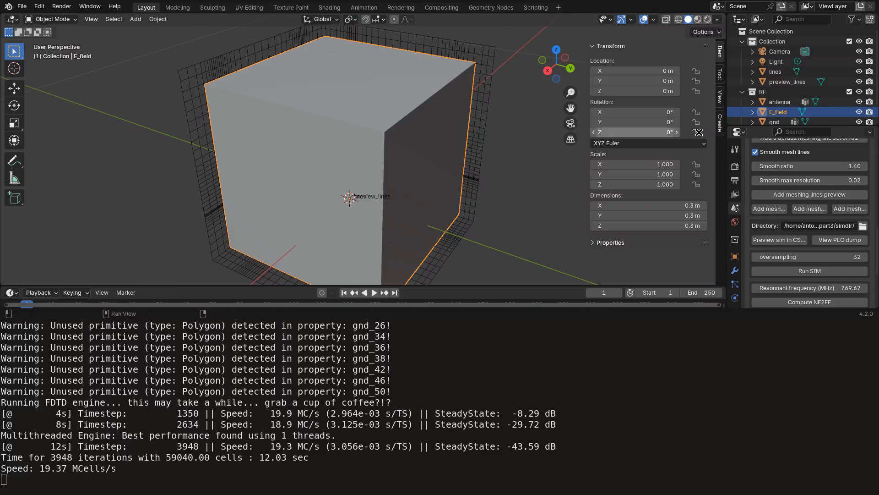
pyautogui.moveTo(751, 126); pyautogui.dragTo(751, 127)
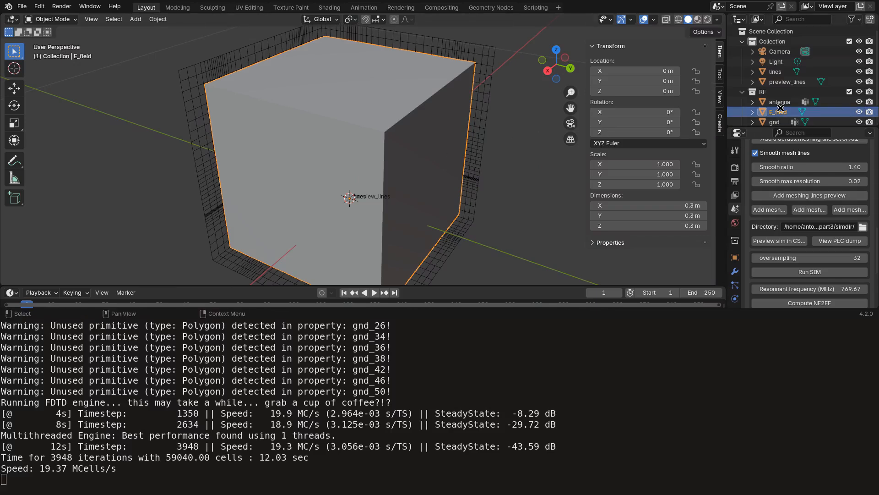
pyautogui.scroll(-2, 782, 93)
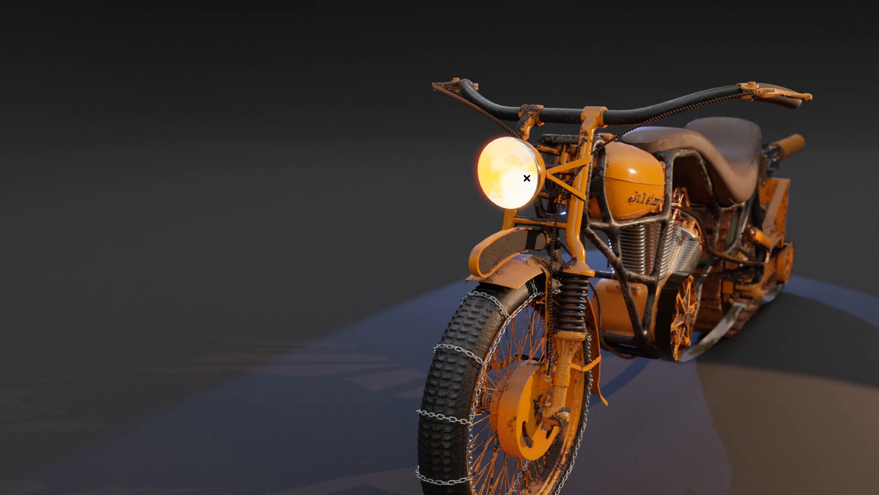
# Switch to the Brave browser and read the Volumetric rendering release notes on the IntuitionRF GitHub page.
pyautogui.press('super+d')
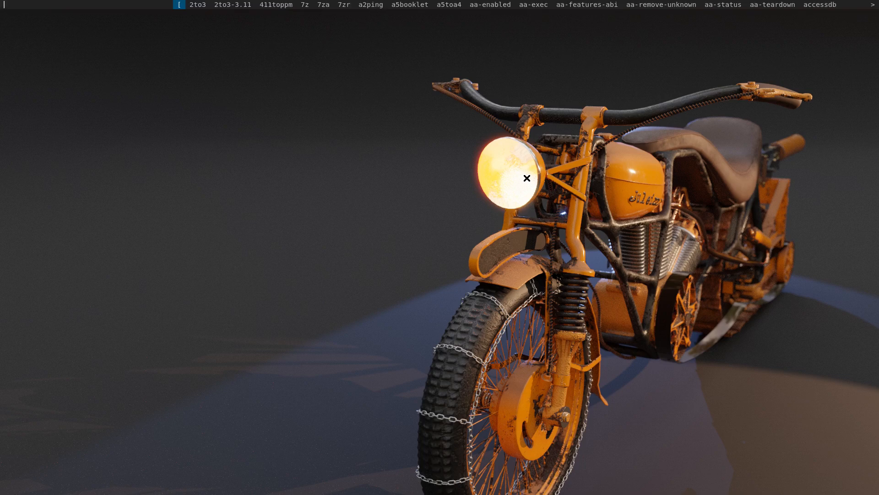
pyautogui.write('brave')
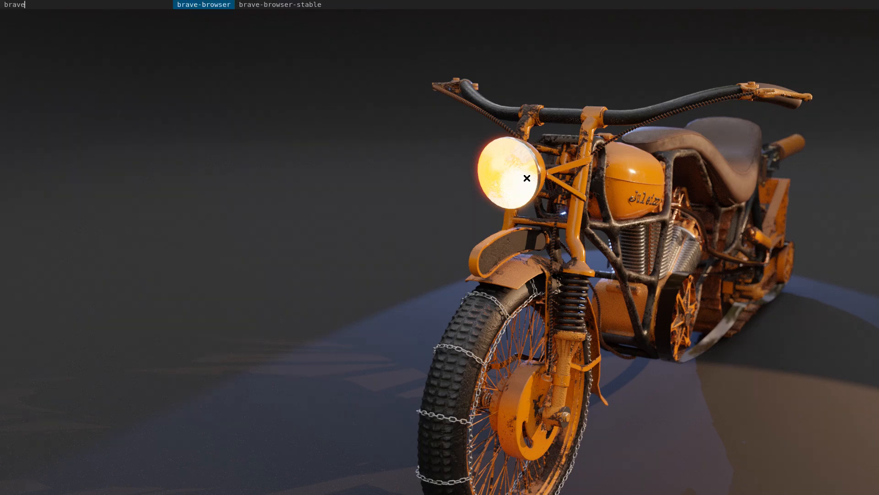
pyautogui.press('Return')
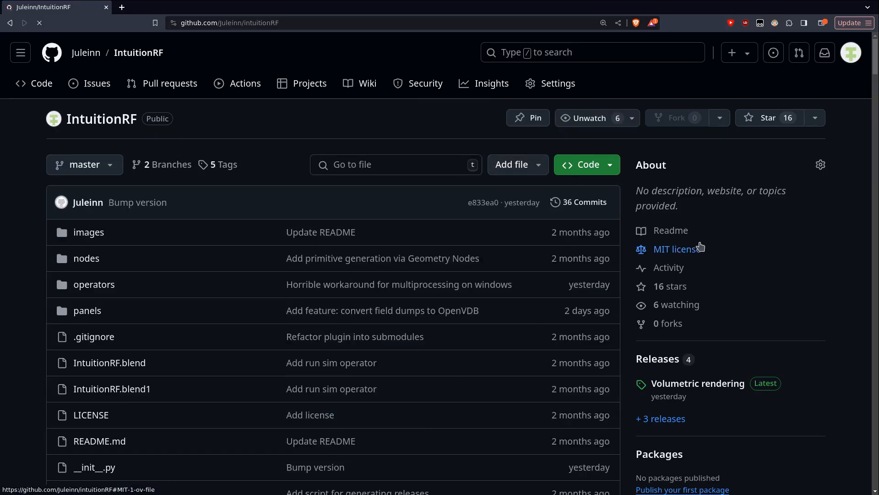
pyautogui.click(699, 387)
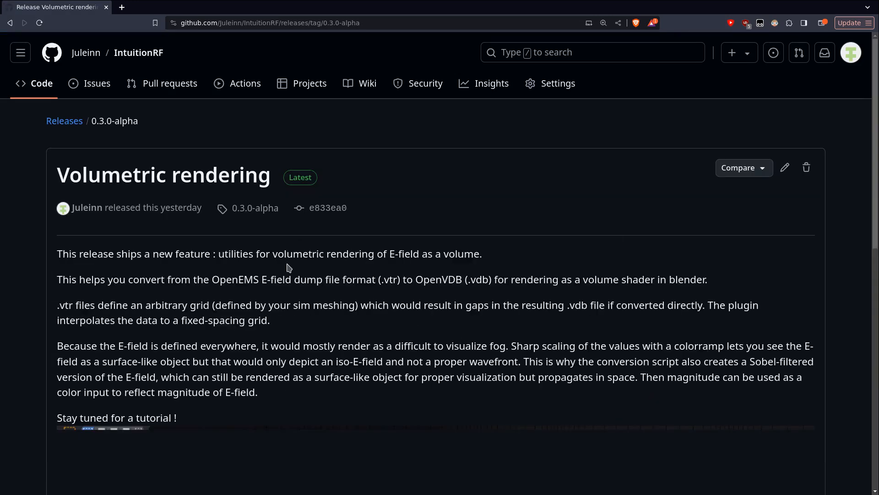
pyautogui.scroll(-3, 289, 268)
pyautogui.scroll(4, 296, 256)
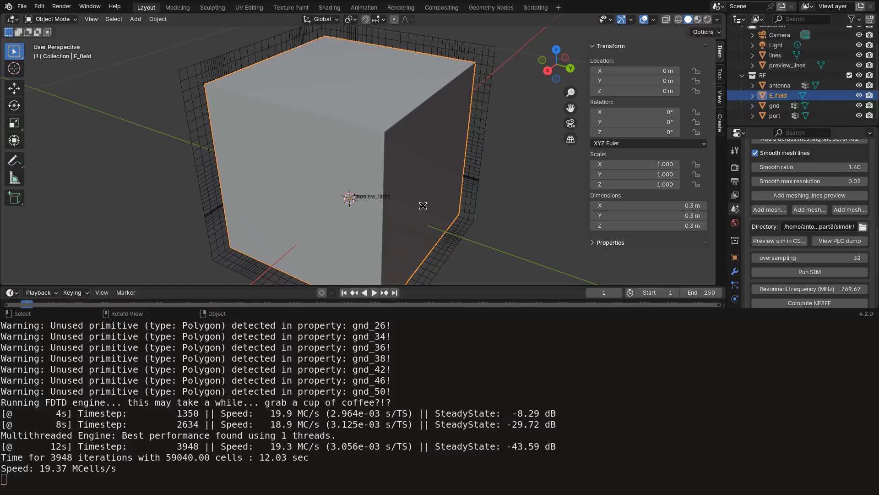
# Return to Blender and bring up E_field's IntuitionRF object settings with the Blender volume conversion options, enlarging the settings area.
pyautogui.moveTo(418, 205); pyautogui.dragTo(385, 140, button='middle')
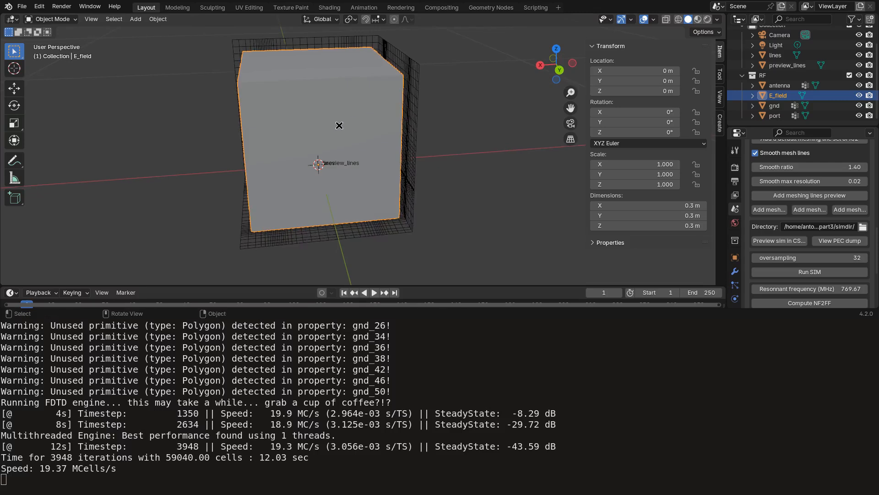
pyautogui.click(735, 258)
pyautogui.moveTo(763, 127); pyautogui.dragTo(764, 85)
pyautogui.moveTo(751, 317); pyautogui.dragTo(756, 415)
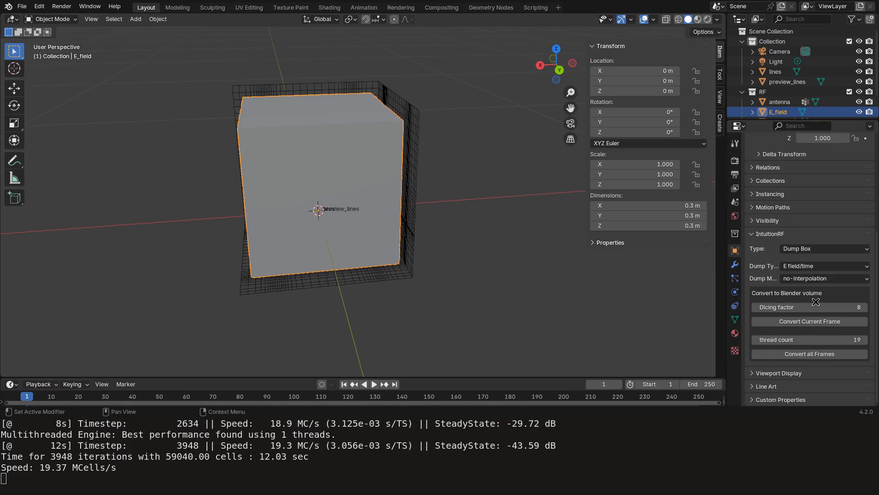
pyautogui.moveTo(317, 225); pyautogui.dragTo(390, 221, button='middle')
pyautogui.scroll(1, 357, 222)
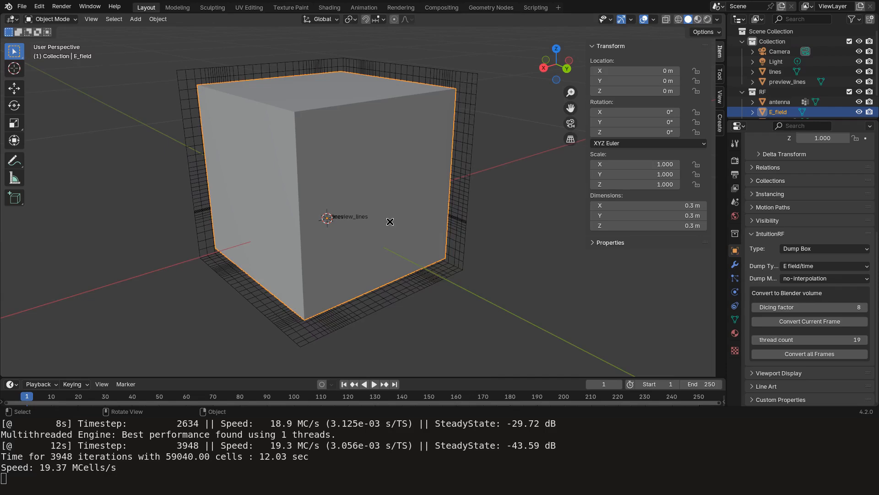
pyautogui.moveTo(447, 202); pyautogui.dragTo(427, 218, button='middle')
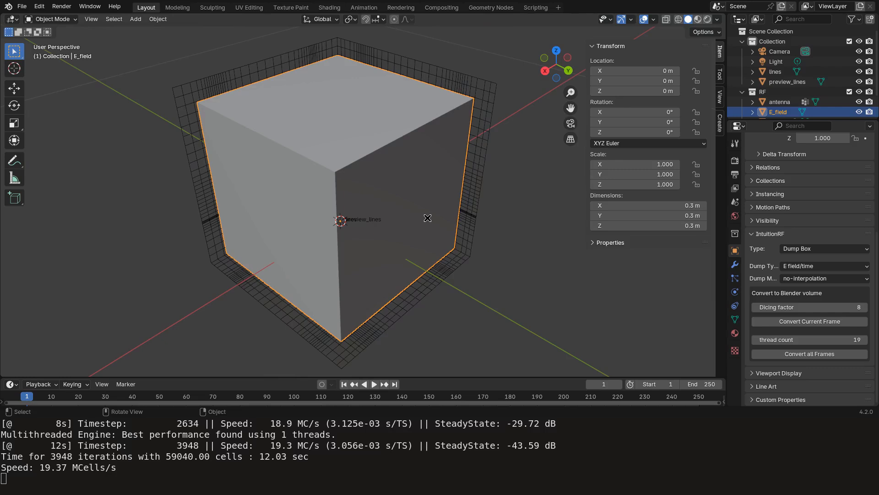
pyautogui.moveTo(428, 217); pyautogui.dragTo(432, 322, button='middle')
pyautogui.scroll(-1, 476, 264)
pyautogui.moveTo(475, 264); pyautogui.dragTo(385, 273, button='middle')
pyautogui.scroll(-2, 431, 273)
pyautogui.moveTo(465, 273); pyautogui.dragTo(326, 266, button='middle')
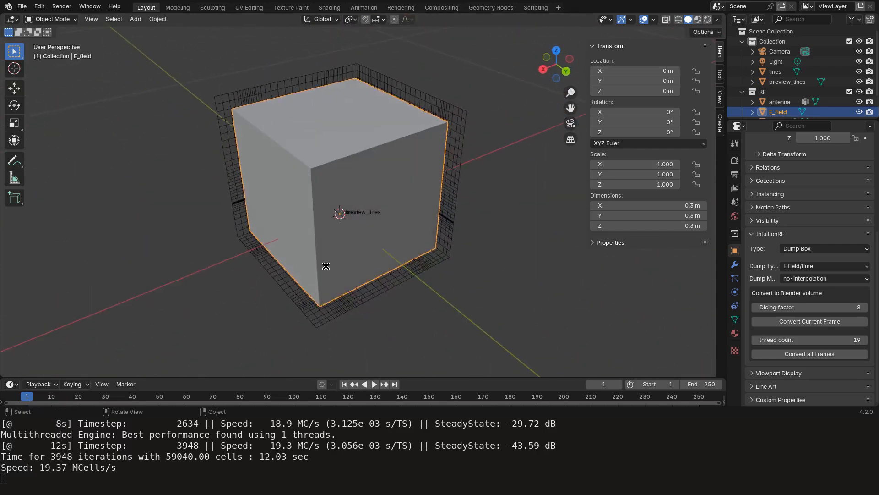
pyautogui.scroll(3, 348, 263)
pyautogui.moveTo(487, 263); pyautogui.dragTo(360, 272, button='middle')
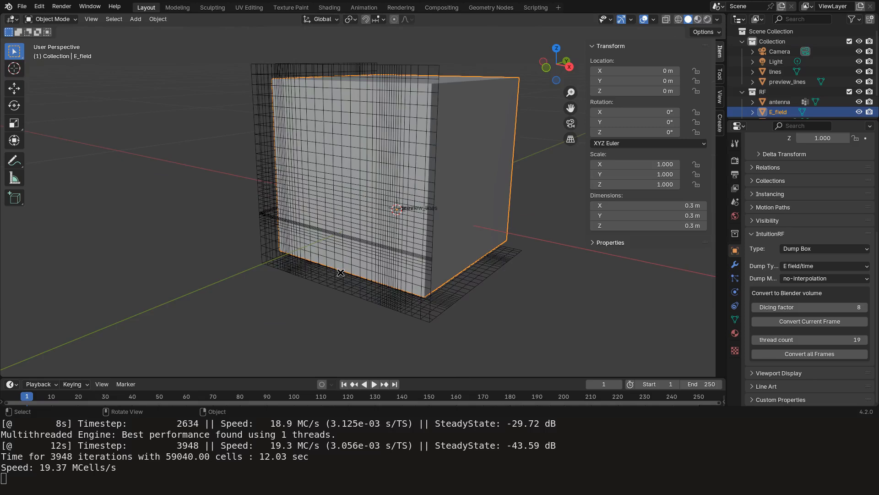
pyautogui.moveTo(444, 273); pyautogui.dragTo(279, 293, button='middle')
pyautogui.moveTo(345, 273); pyautogui.dragTo(378, 274, button='middle')
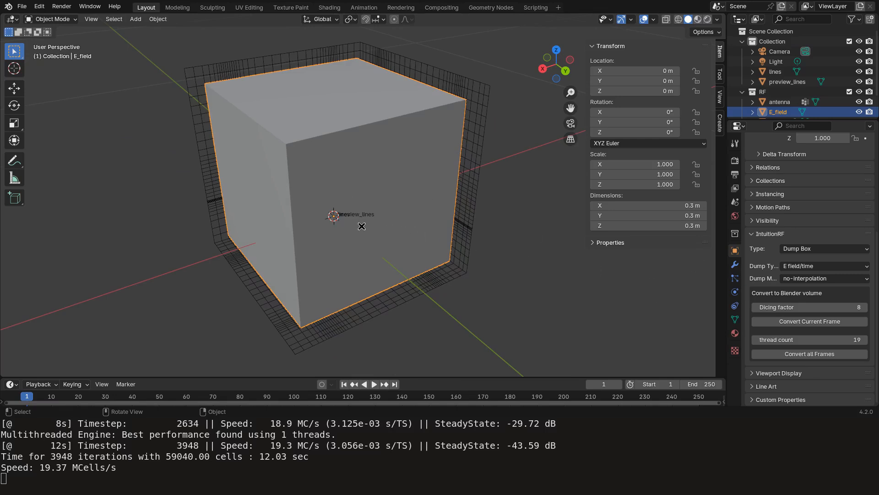
# Examine the E_field dump box from several sides, checking the unevenly spaced mesh lines around it against the dicing factor setting.
pyautogui.moveTo(362, 226); pyautogui.dragTo(291, 251, button='middle')
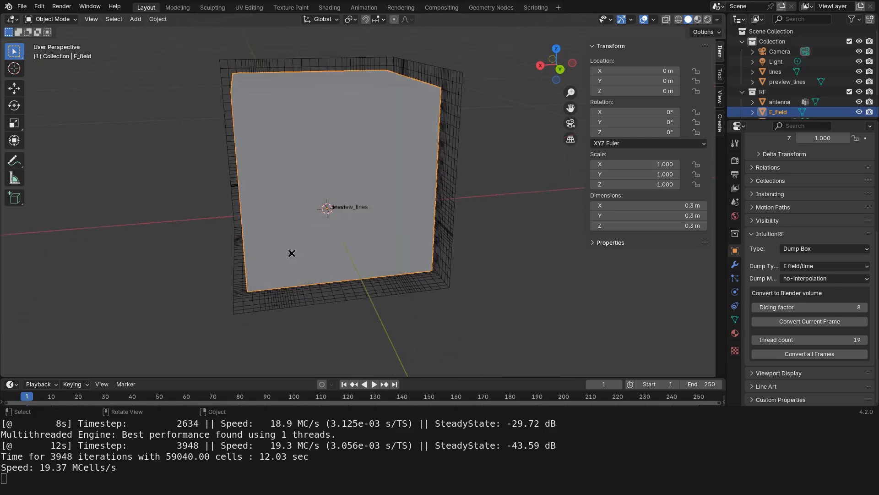
pyautogui.moveTo(331, 290); pyautogui.dragTo(371, 250, button='middle')
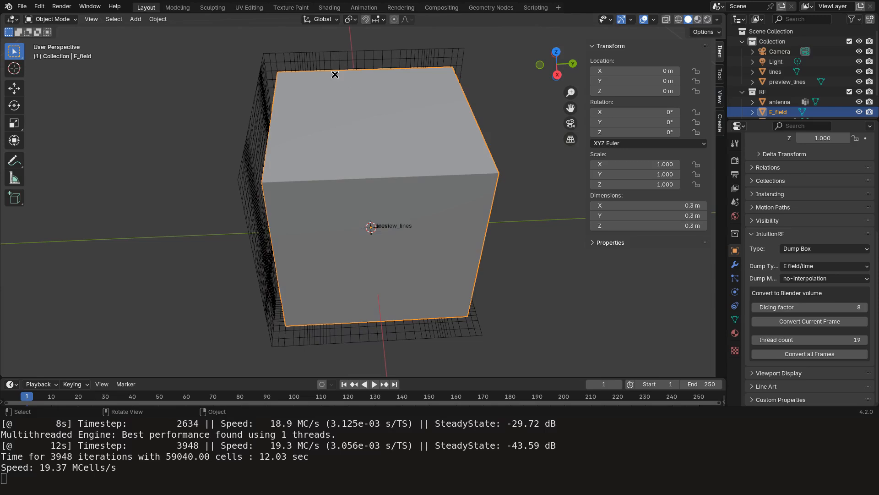
pyautogui.scroll(5, 328, 61)
pyautogui.keyDown('shift'); pyautogui.moveTo(328, 81); pyautogui.dragTo(377, 175, button='middle'); pyautogui.keyUp('shift')
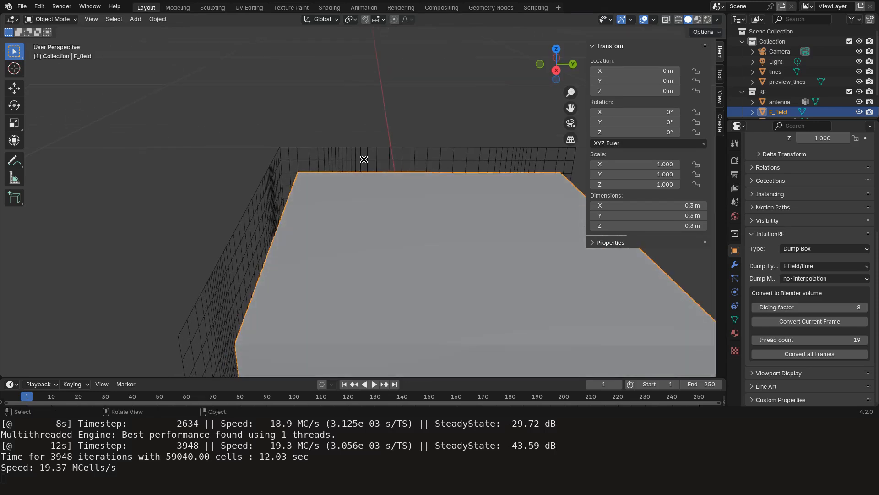
pyautogui.moveTo(391, 174); pyautogui.dragTo(349, 183, button='middle')
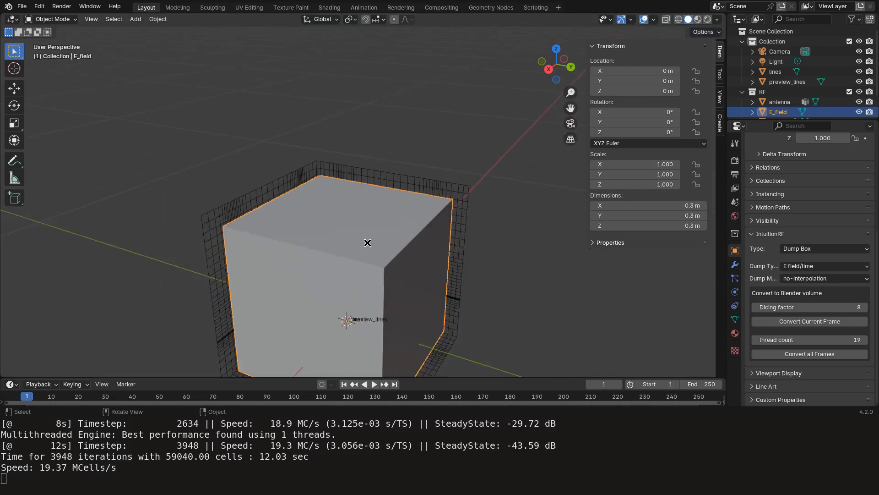
pyautogui.scroll(10, 289, 213)
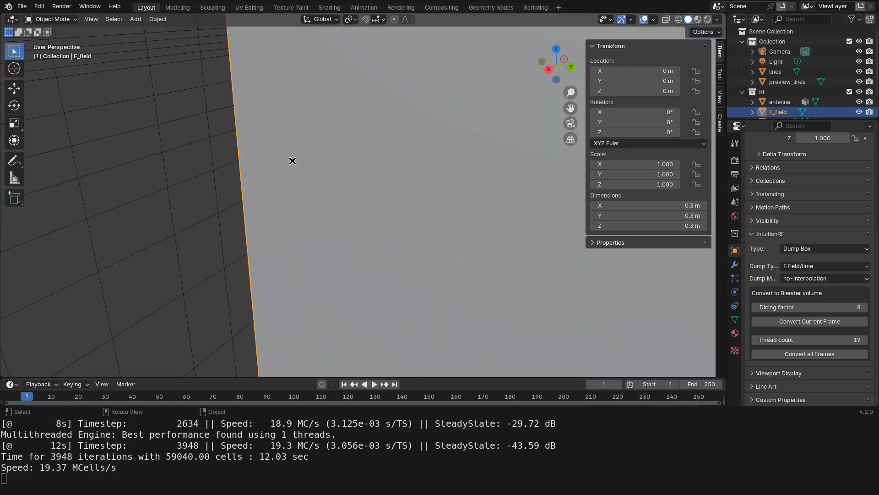
pyautogui.scroll(-4, 284, 162)
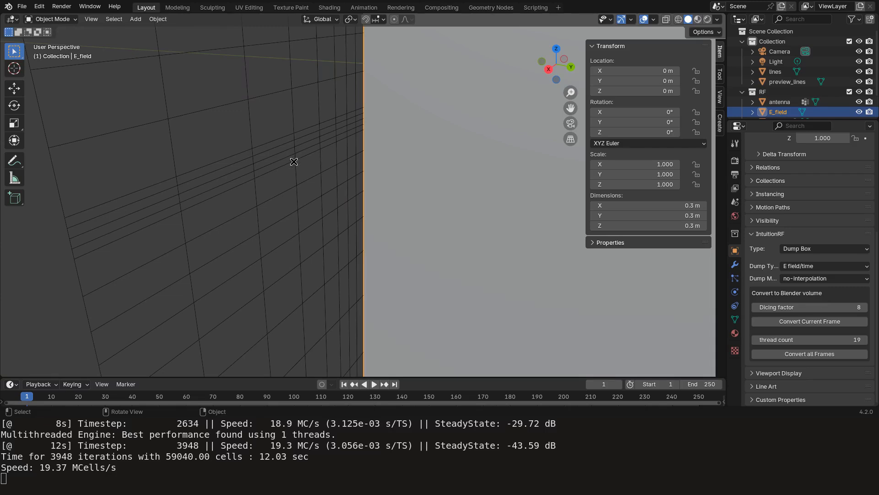
pyautogui.scroll(-5, 285, 158)
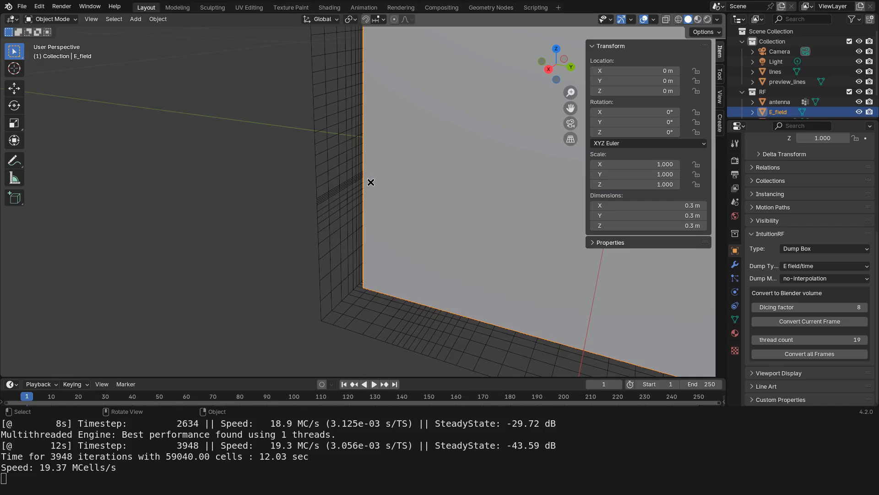
pyautogui.moveTo(372, 184); pyautogui.dragTo(399, 203, button='middle')
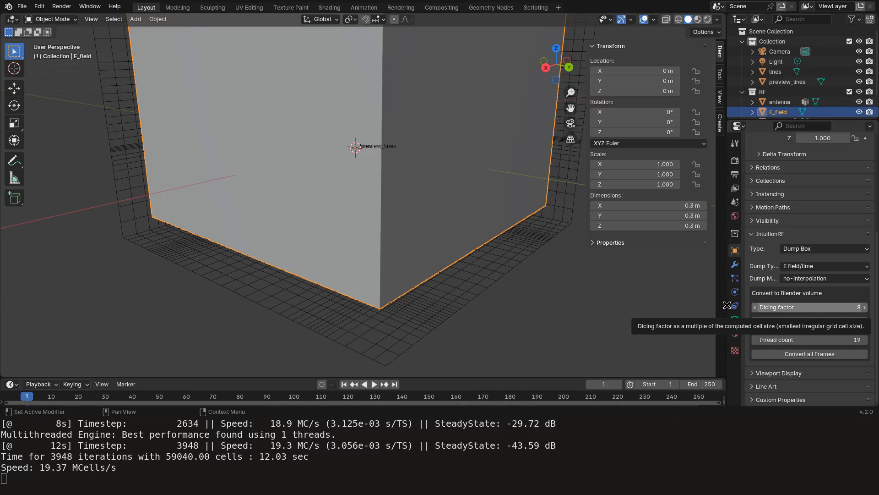
pyautogui.scroll(4, 131, 158)
pyautogui.keyDown('shift'); pyautogui.moveTo(133, 163); pyautogui.dragTo(406, 220, button='middle'); pyautogui.keyUp('shift')
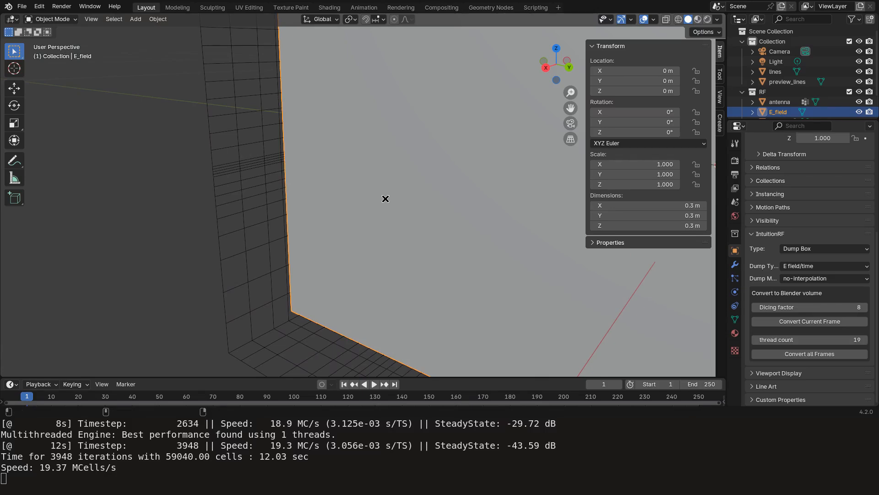
# Switch to an empty workspace, launch GIMP and create a new 1920 × 1080 px image.
pyautogui.press('super+2')
pyautogui.press('super+d')
pyautogui.write('gim')
pyautogui.press('Return')
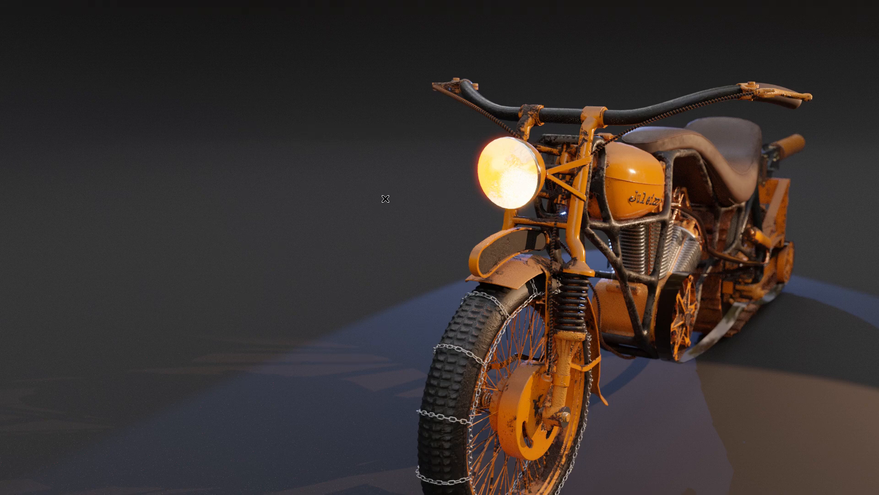
pyautogui.hotkey('ctrl', 'n')
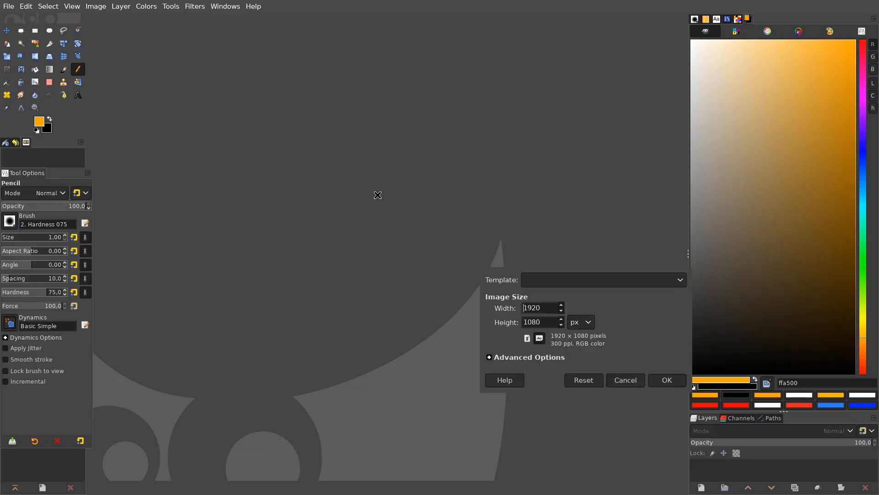
pyautogui.click(670, 381)
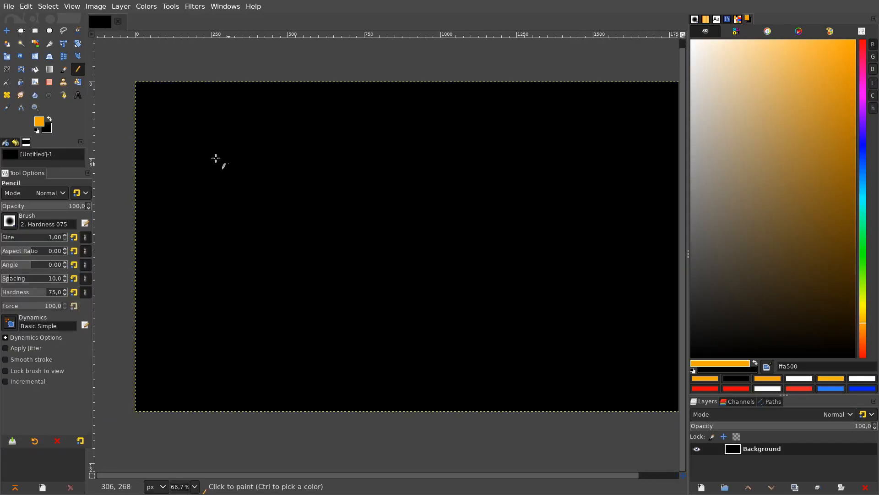
# Set the Pencil colour to white (ffffff) and draw a horizontal row of small, unevenly spaced grid-point marks across the canvas.
pyautogui.click(693, 39)
pyautogui.moveTo(693, 39); pyautogui.dragTo(665, 38)
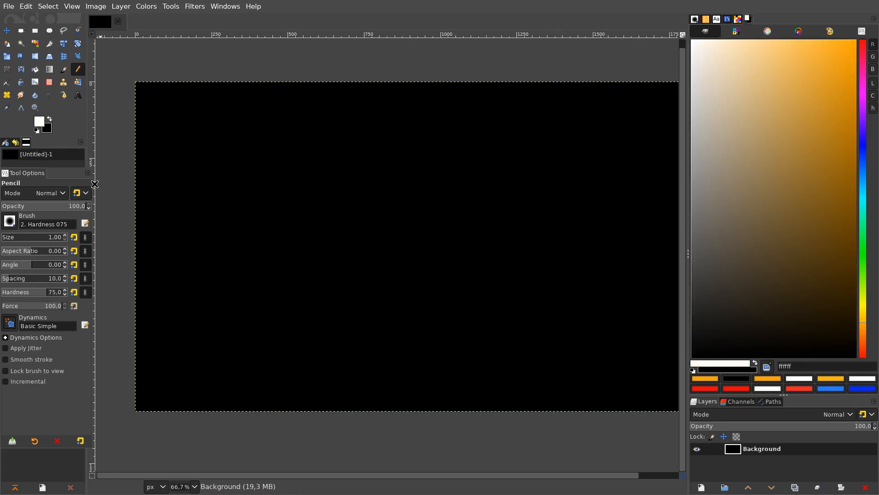
pyautogui.scroll(1, 333, 179)
pyautogui.keyDown('ctrl'); pyautogui.scroll(1, 332, 184); pyautogui.keyUp('ctrl')
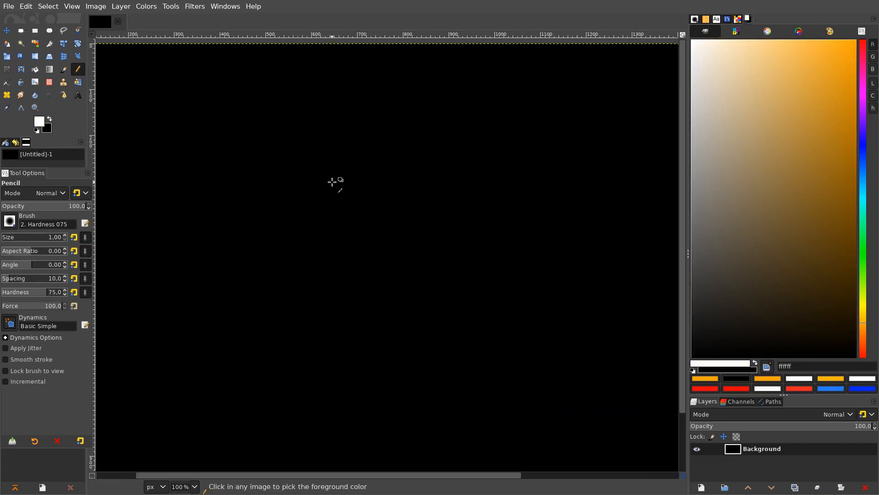
pyautogui.click(306, 167)
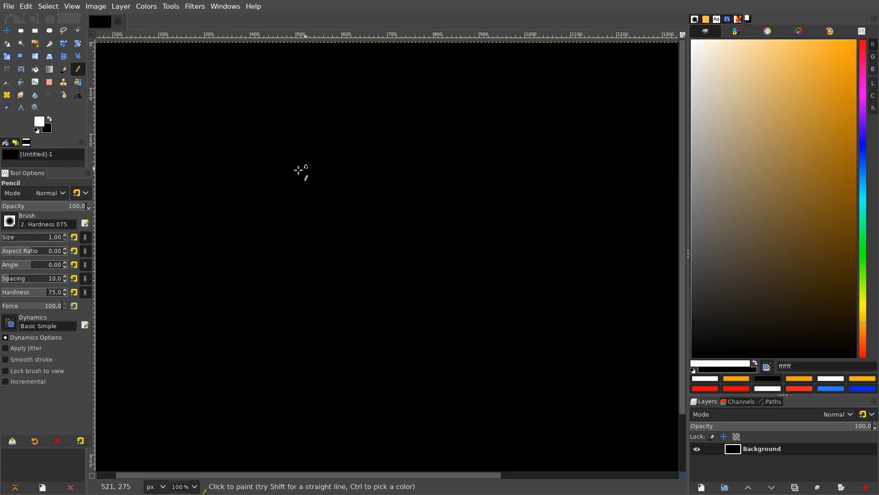
pyautogui.click(352, 164)
pyautogui.moveTo(396, 167); pyautogui.dragTo(412, 167)
pyautogui.click(425, 164)
pyautogui.click(440, 165)
pyautogui.click(501, 164)
pyautogui.click(533, 162)
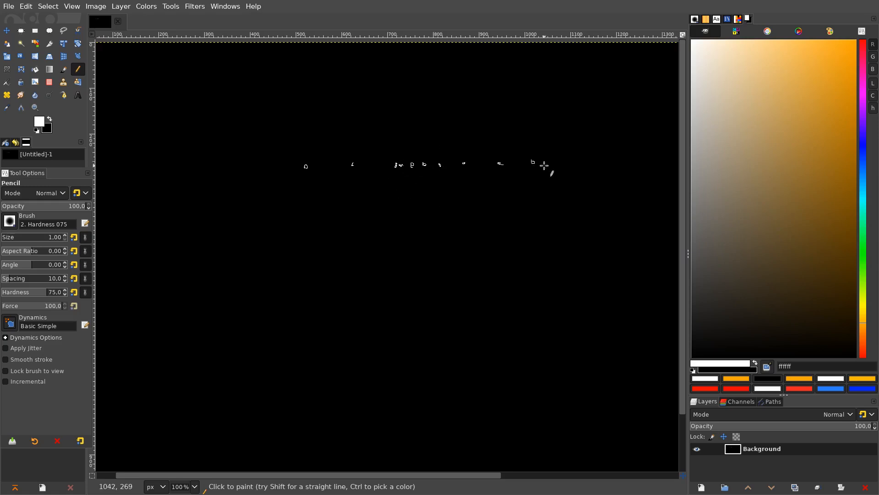
# Add white grid-point marks in a column and a second row beneath the dense part of the first row.
pyautogui.click(396, 188)
pyautogui.click(394, 212)
pyautogui.click(355, 188)
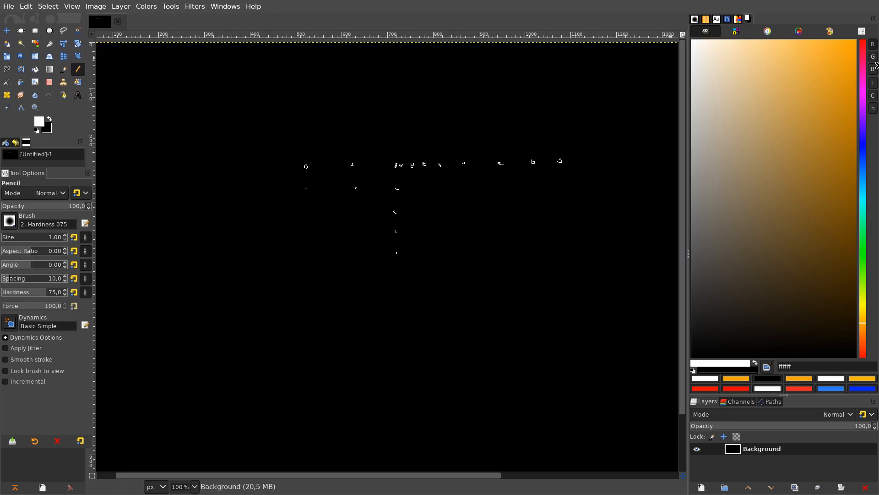
# Set the Pencil colour to red (ff0000) and draw closely spaced red sample points beside the densest white marks.
pyautogui.click(863, 42)
pyautogui.keyDown('ctrl'); pyautogui.scroll(1, 410, 173); pyautogui.keyUp('ctrl')
pyautogui.keyDown('ctrl'); pyautogui.scroll(1, 410, 172); pyautogui.keyUp('ctrl')
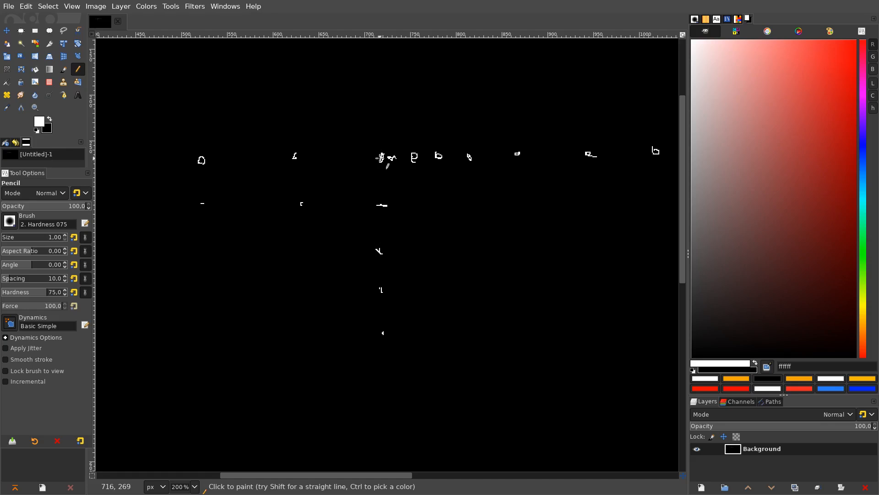
pyautogui.click(855, 41)
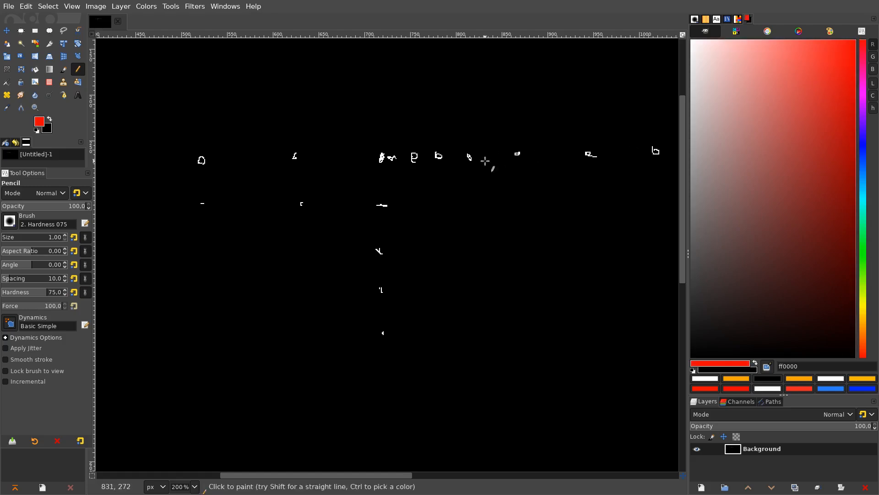
pyautogui.click(383, 158)
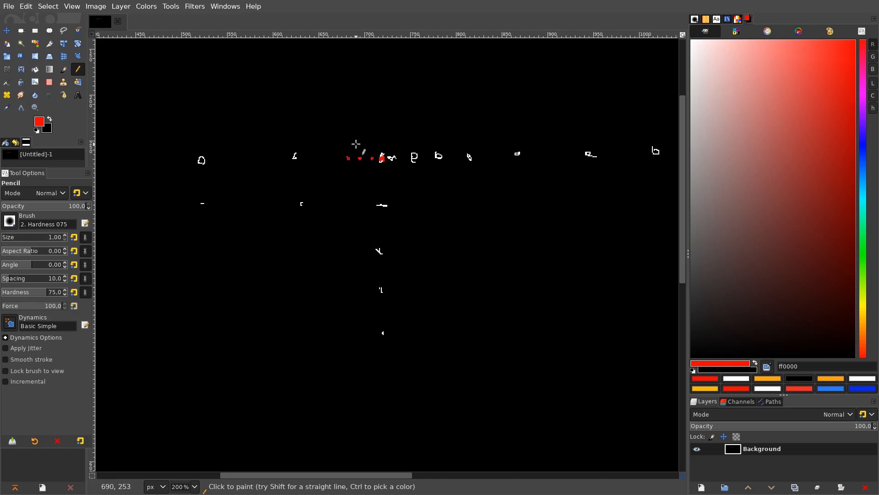
# Continue the red sample points along the white row towards its sparse outer marks.
pyautogui.scroll(2, 392, 177)
pyautogui.hscroll(-1, 391, 177)
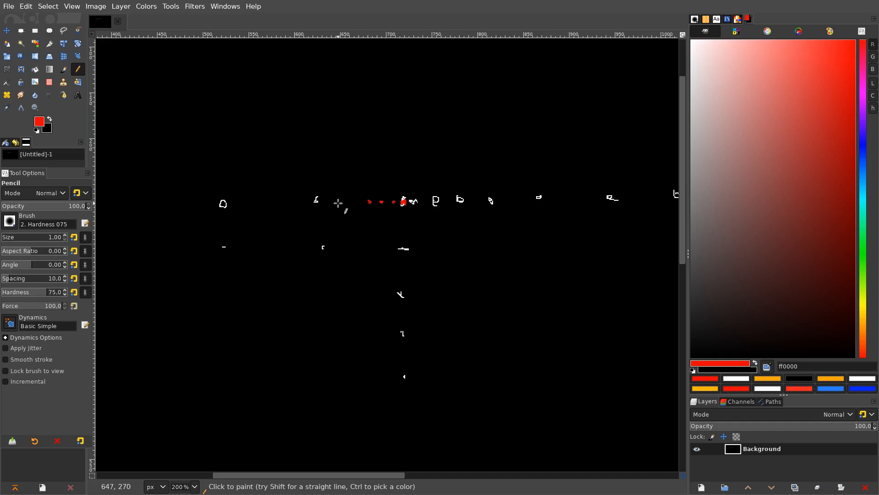
pyautogui.moveTo(319, 199); pyautogui.dragTo(320, 199)
pyautogui.hscroll(-2, 417, 199)
pyautogui.scroll(-1, 426, 196)
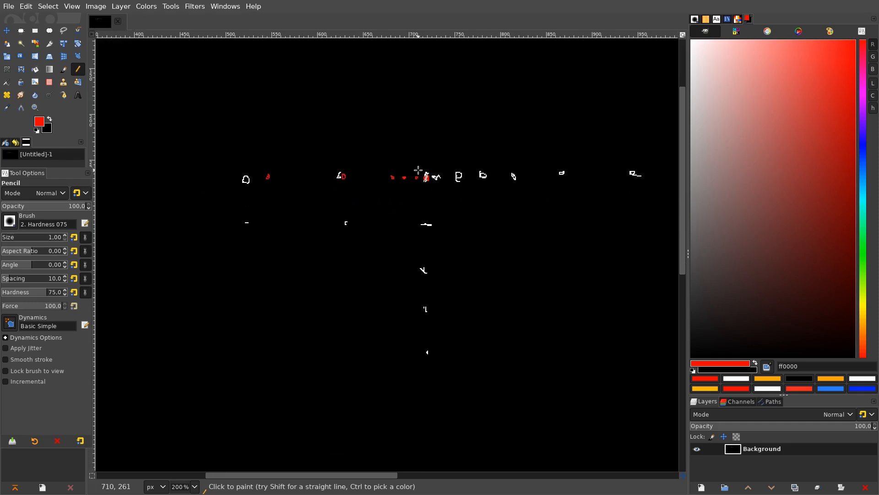
pyautogui.moveTo(345, 167); pyautogui.dragTo(361, 173)
pyautogui.keyDown('ctrl'); pyautogui.scroll(-1, 476, 207); pyautogui.keyUp('ctrl')
# Switch back to Blender, frame the E_field box in the viewport and enlarge the timeline area.
pyautogui.hotkey('alt', 'Tab')
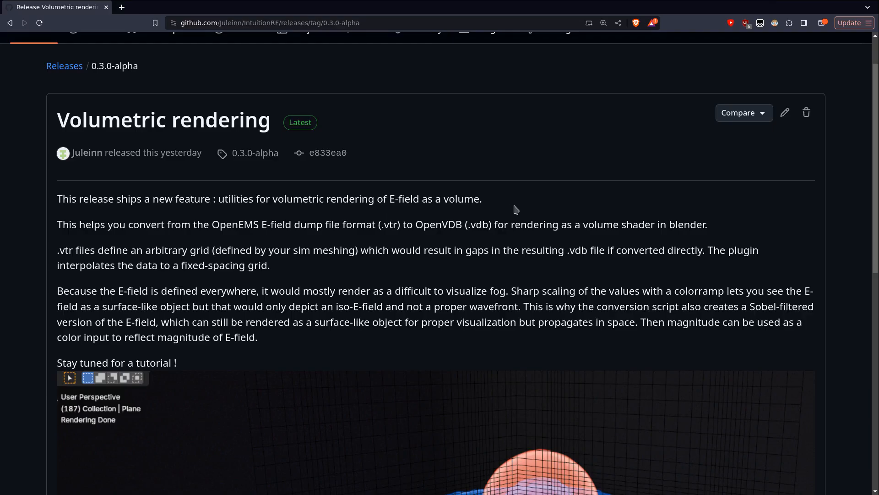
pyautogui.hotkey('alt', 'Tab')
pyautogui.scroll(-5, 518, 199)
pyautogui.moveTo(449, 239); pyautogui.dragTo(433, 220, button='middle')
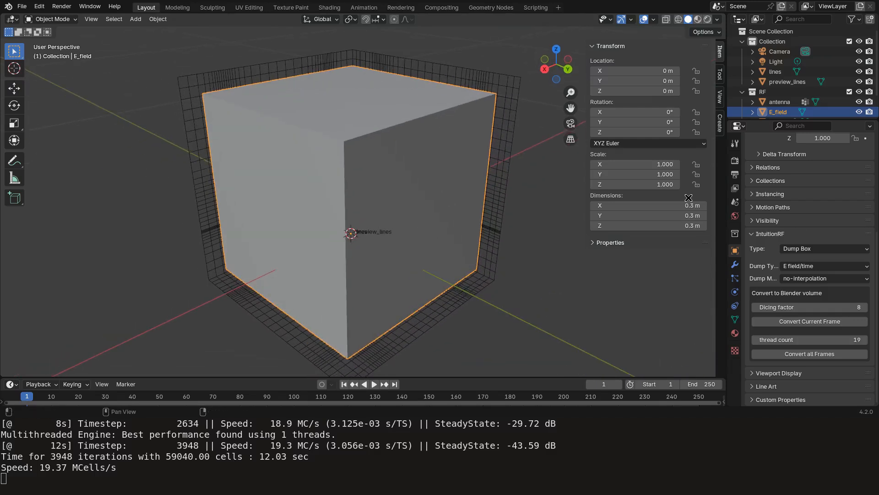
pyautogui.moveTo(448, 379); pyautogui.dragTo(459, 301)
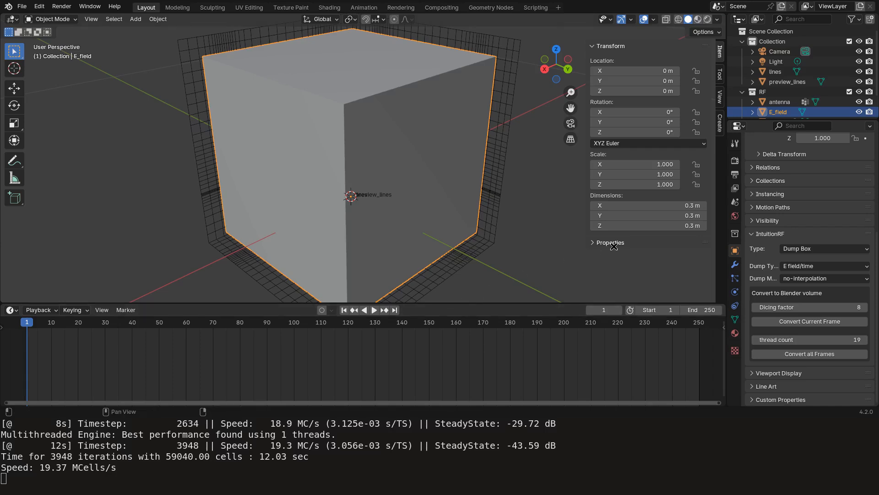
pyautogui.scroll(-1, 534, 238)
pyautogui.scroll(-1, 458, 233)
pyautogui.moveTo(454, 232); pyautogui.dragTo(454, 235, button='middle')
pyautogui.scroll(1, 440, 235)
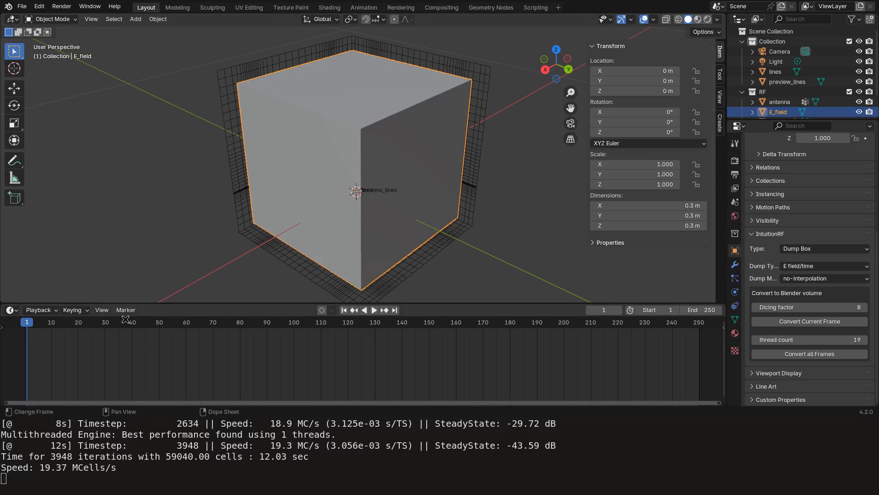
# Move the timeline to frame 50 and convert E_field's current frame to a Blender volume with dicing factor 8.
pyautogui.moveTo(42, 324); pyautogui.dragTo(159, 324)
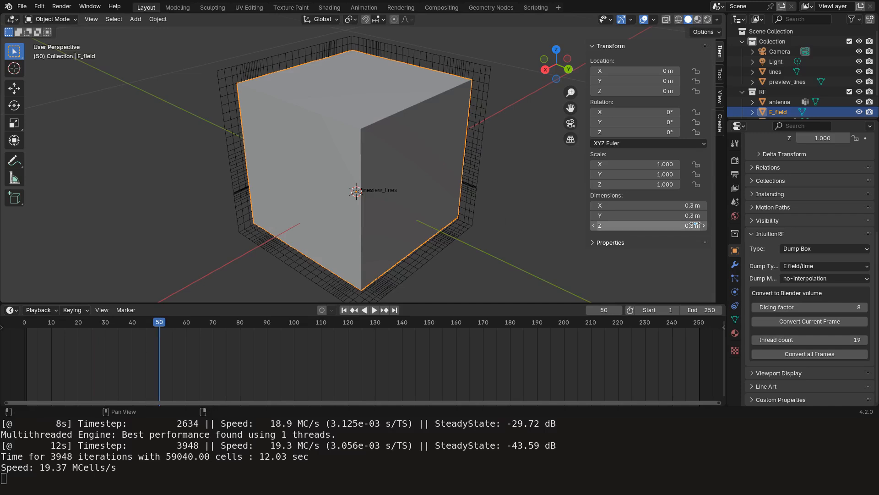
pyautogui.click(797, 321)
pyautogui.moveTo(379, 212); pyautogui.dragTo(399, 216, button='middle')
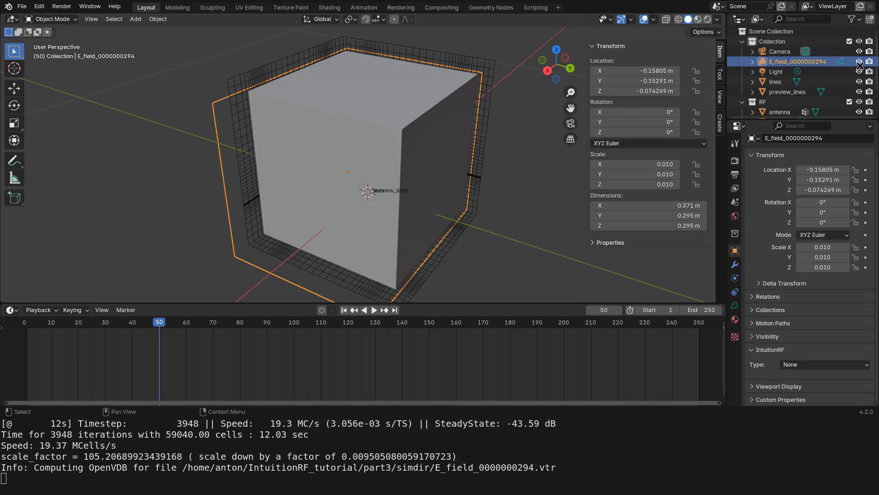
# Hide the E_field dump box and select the converted volume in the viewport.
pyautogui.scroll(-3, 791, 89)
pyautogui.click(779, 89)
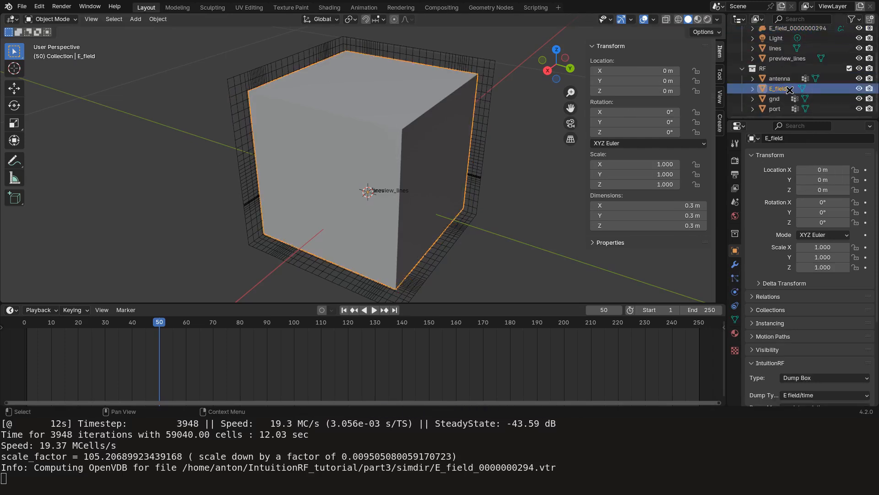
pyautogui.press('h')
pyautogui.click(295, 122)
pyautogui.moveTo(436, 131); pyautogui.dragTo(338, 174, button='middle')
pyautogui.scroll(3, 338, 174)
pyautogui.scroll(-4, 366, 178)
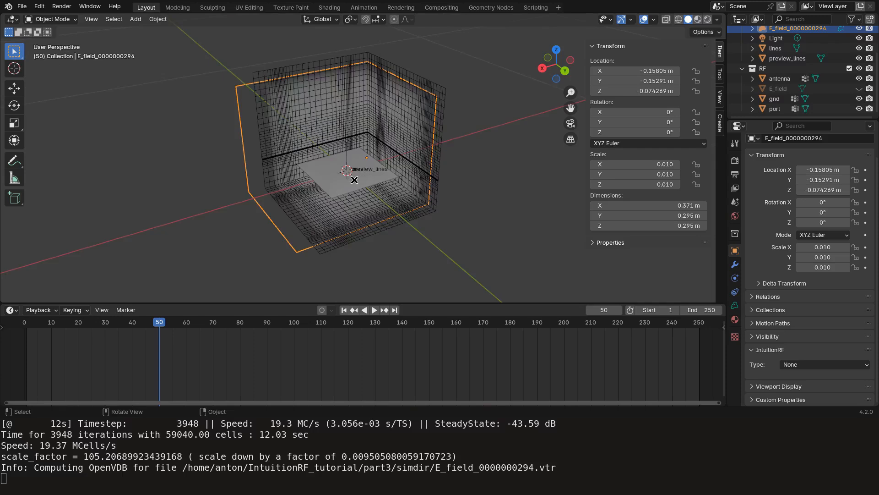
# Change the viewport shading to Rendered and look at the converted volume around the antenna.
pyautogui.press('z')
pyautogui.click(369, 134)
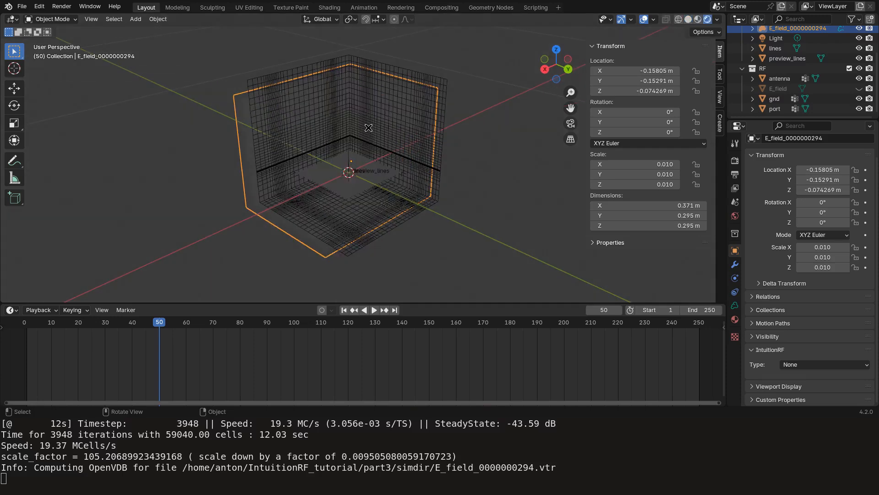
pyautogui.scroll(5, 370, 141)
pyautogui.moveTo(373, 166)
pyautogui.mouseDown(button='middle')
pyautogui.moveTo(389, 152)
pyautogui.moveTo(442, 140)
pyautogui.moveTo(412, 91)
pyautogui.mouseUp(button='middle')
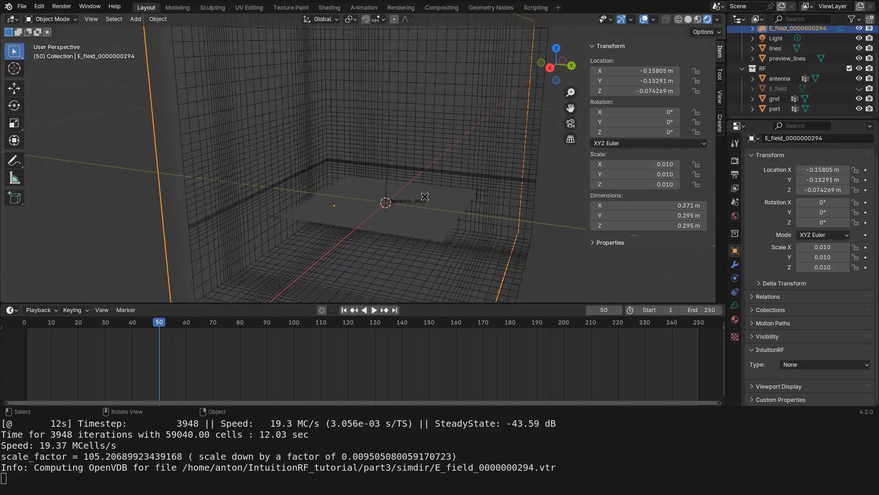
# Open the Shading workspace and bring up the converted volume's object data with its list of grids.
pyautogui.click(329, 7)
pyautogui.scroll(8, 388, 128)
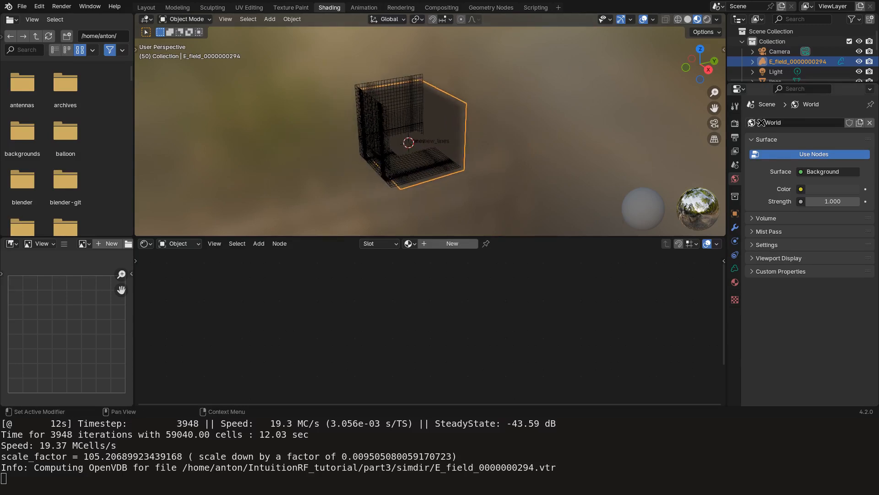
pyautogui.click(735, 269)
pyautogui.moveTo(461, 179); pyautogui.dragTo(408, 165, button='middle')
pyautogui.scroll(3, 481, 173)
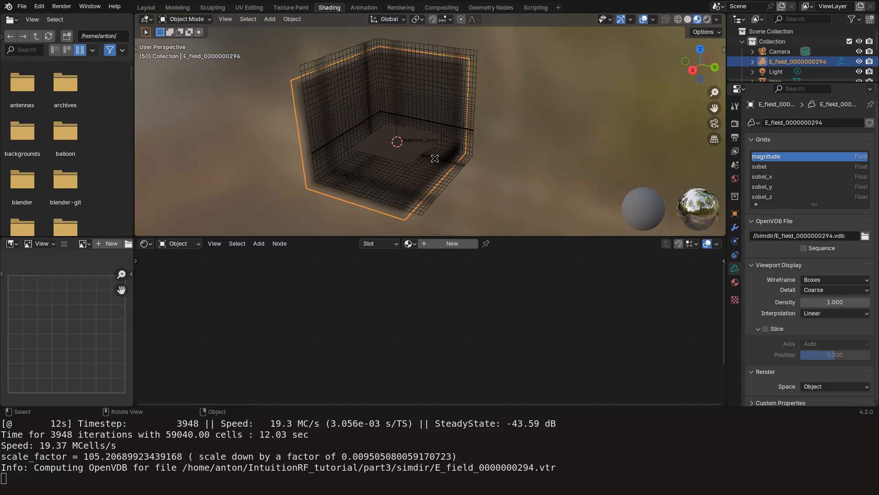
pyautogui.scroll(-1, 472, 158)
pyautogui.keyDown('shift'); pyautogui.moveTo(499, 149); pyautogui.dragTo(482, 139, button='middle'); pyautogui.keyUp('shift')
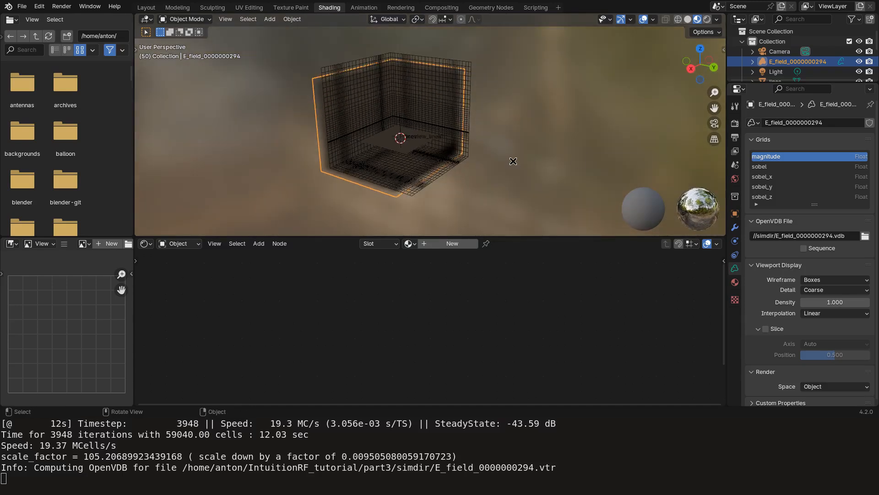
# Create a new material for the E-field volume and examine its Principled Volume node.
pyautogui.scroll(1, 513, 161)
pyautogui.click(440, 244)
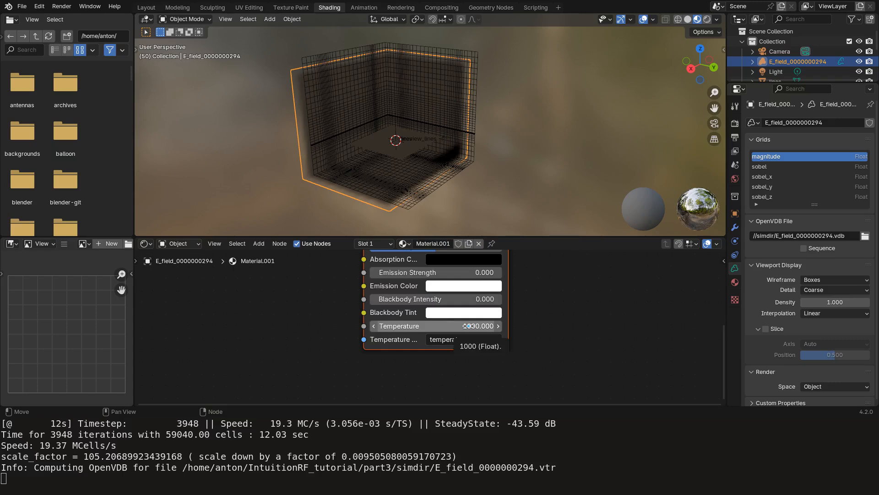
pyautogui.moveTo(502, 291); pyautogui.dragTo(504, 339, button='middle')
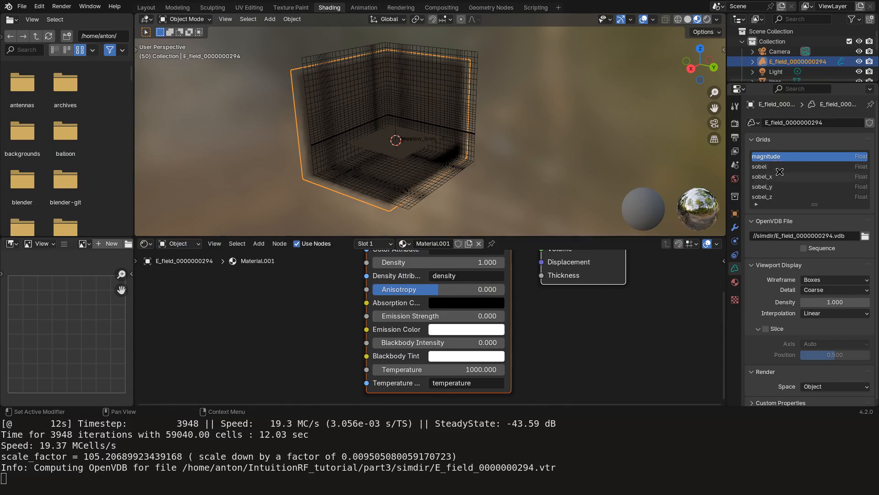
pyautogui.moveTo(579, 253); pyautogui.dragTo(575, 285, button='middle')
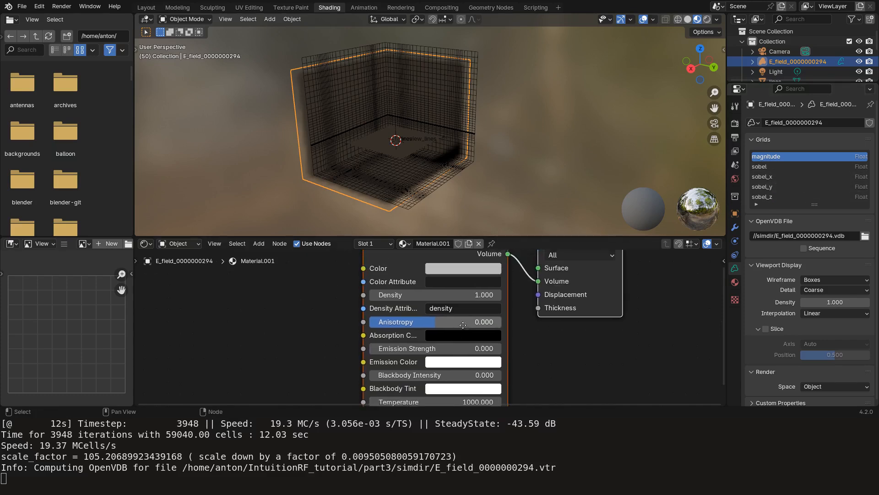
pyautogui.moveTo(515, 287); pyautogui.dragTo(551, 313, button='middle')
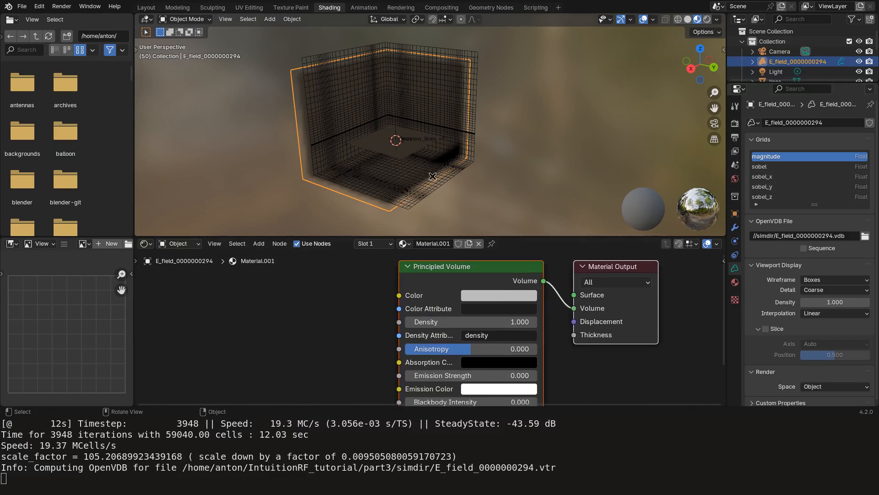
pyautogui.scroll(3, 423, 158)
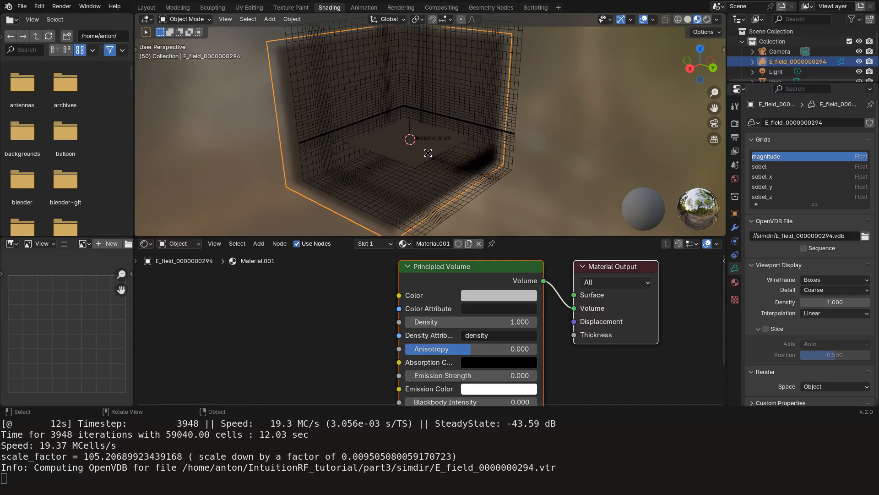
# Add an Attribute node to the material, name its attribute magnitude and place it well before the Principled Volume node.
pyautogui.moveTo(263, 315); pyautogui.dragTo(363, 314, button='middle')
pyautogui.click(361, 315)
pyautogui.hotkey('shift', 'a')
pyautogui.write('attriut')
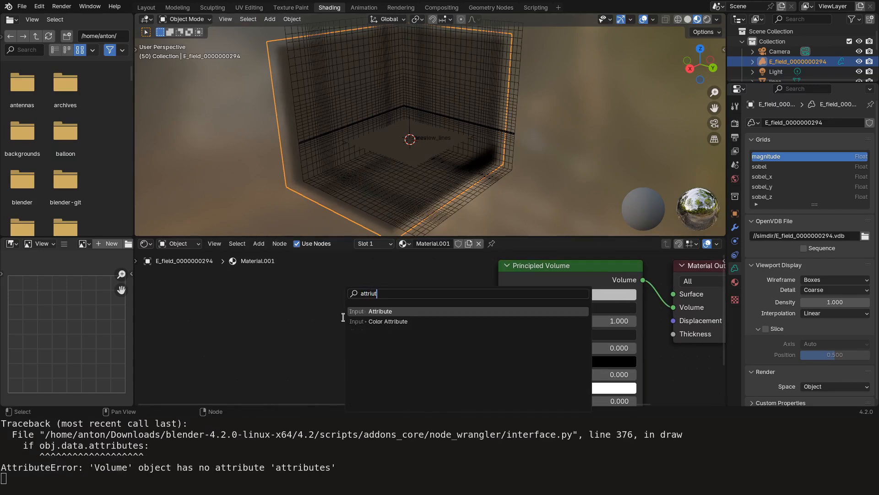
pyautogui.press('Return')
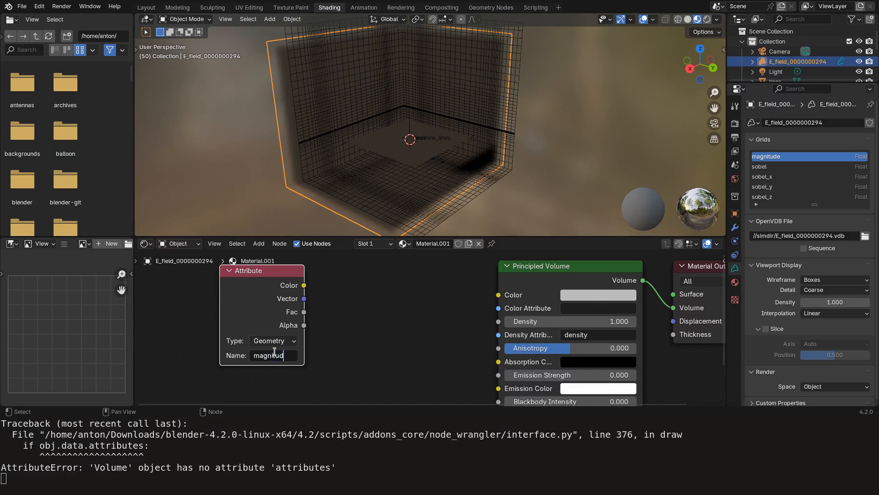
pyautogui.moveTo(404, 339); pyautogui.dragTo(410, 339, button='middle')
pyautogui.moveTo(275, 284); pyautogui.dragTo(257, 317)
# Set the Principled Volume node's density to 0.
pyautogui.moveTo(429, 341); pyautogui.dragTo(421, 325, button='middle')
pyautogui.click(585, 308)
pyautogui.press('Return')
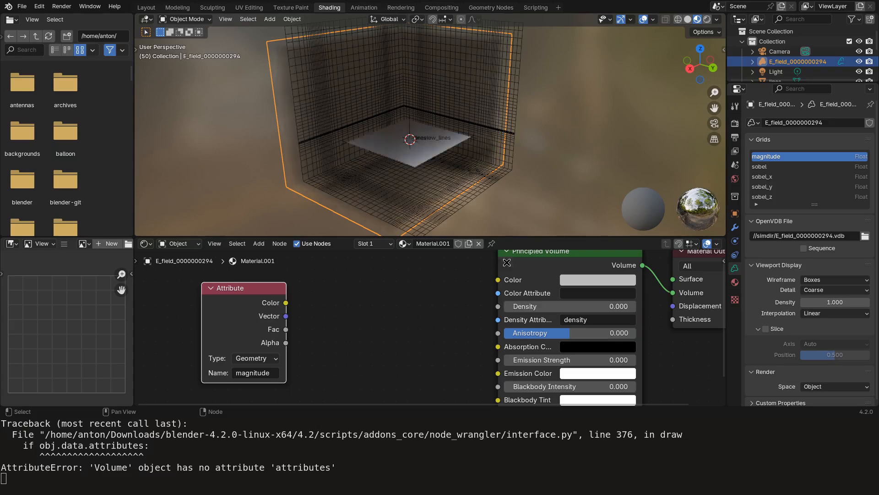
# Show the viewport in Rendered shading using the Cycles engine with GPU Compute as its device.
pyautogui.press('z')
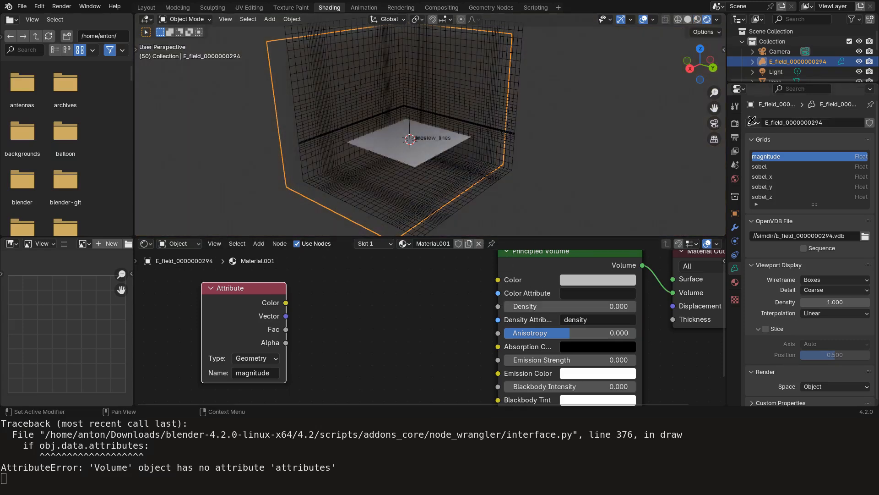
pyautogui.click(734, 123)
pyautogui.click(837, 123)
pyautogui.click(825, 156)
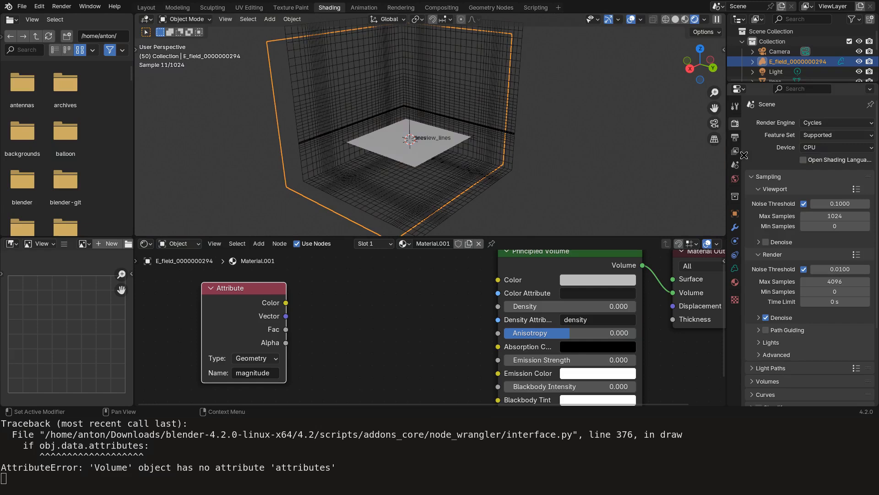
pyautogui.click(827, 147)
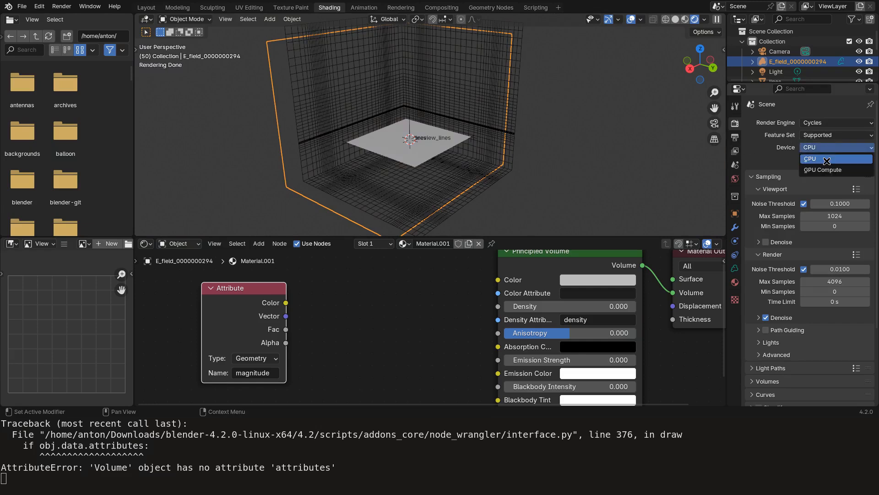
pyautogui.click(823, 169)
# Link the Attribute node's Color output to the Principled Volume's Emission Strength and spread the nodes apart.
pyautogui.scroll(1, 334, 312)
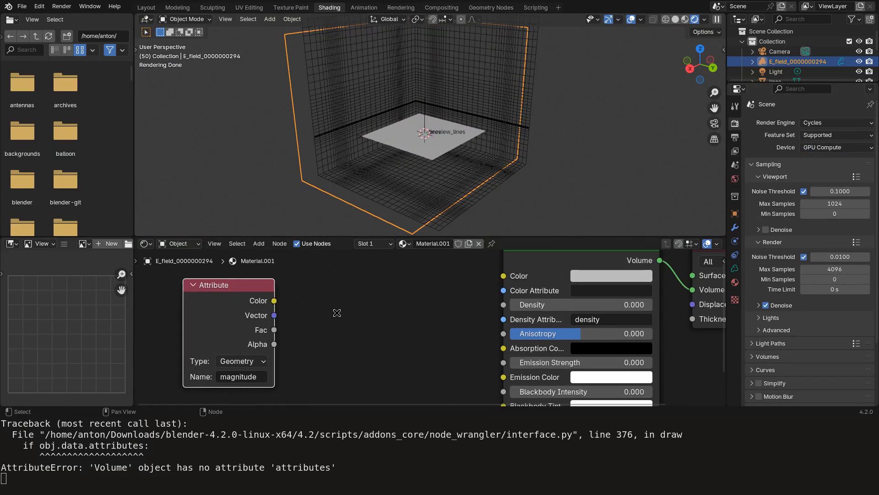
pyautogui.moveTo(274, 301); pyautogui.dragTo(503, 362)
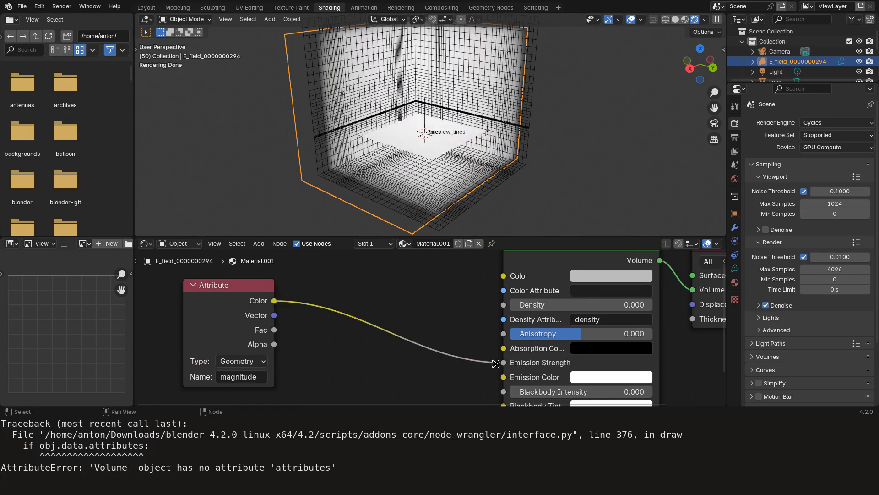
pyautogui.moveTo(319, 329); pyautogui.dragTo(347, 323, button='middle')
pyautogui.click(244, 291)
pyautogui.moveTo(244, 291); pyautogui.dragTo(190, 312)
pyautogui.moveTo(403, 347); pyautogui.dragTo(434, 318, button='middle')
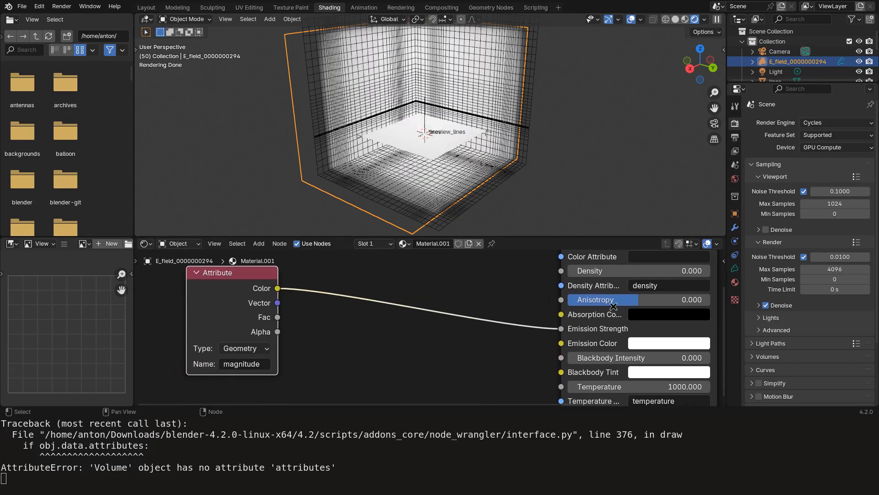
# Set the Principled Volume's emission color to a saturated orange-red and look at the glowing volume from several angles.
pyautogui.click(653, 343)
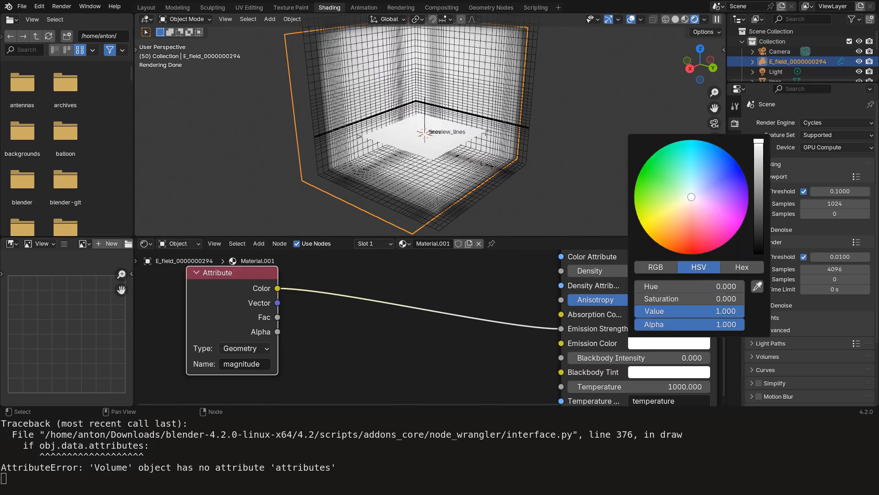
pyautogui.click(678, 252)
pyautogui.keyDown('shift'); pyautogui.moveTo(479, 128); pyautogui.dragTo(490, 139, button='middle'); pyautogui.keyUp('shift')
pyautogui.moveTo(490, 140); pyautogui.dragTo(428, 119, button='middle')
pyautogui.moveTo(429, 118); pyautogui.dragTo(460, 157, button='middle')
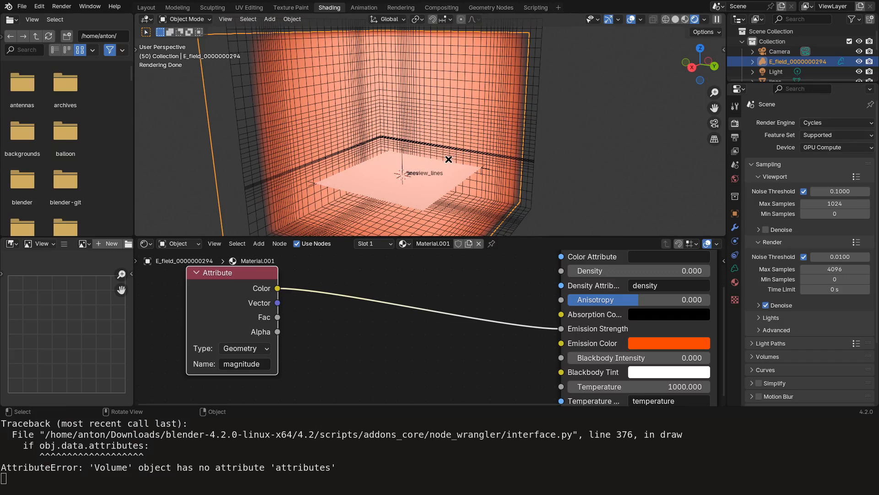
pyautogui.scroll(-3, 452, 158)
pyautogui.moveTo(452, 159)
pyautogui.mouseDown(button='middle')
pyautogui.moveTo(426, 174)
pyautogui.moveTo(449, 163)
pyautogui.moveTo(417, 165)
pyautogui.moveTo(414, 122)
pyautogui.moveTo(439, 168)
pyautogui.mouseUp(button='middle')
pyautogui.scroll(2, 448, 163)
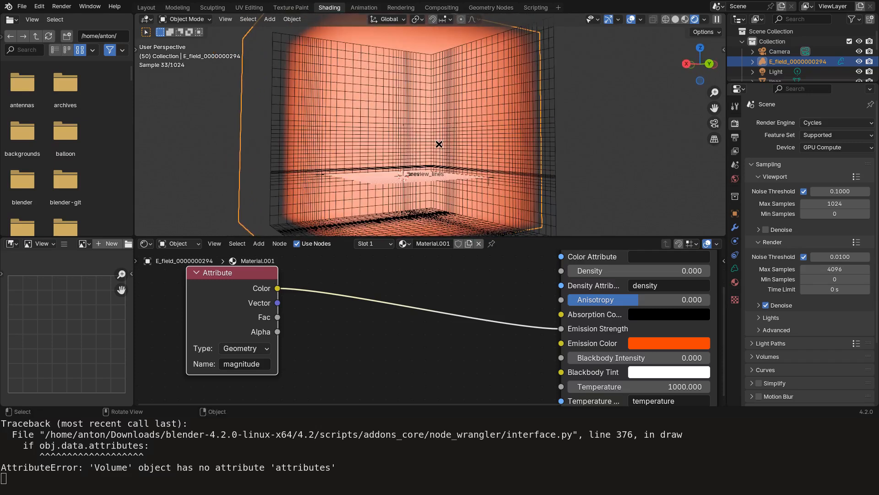
# Insert a Color Ramp node between the Attribute's Color output and the Emission Strength input.
pyautogui.scroll(-2, 458, 293)
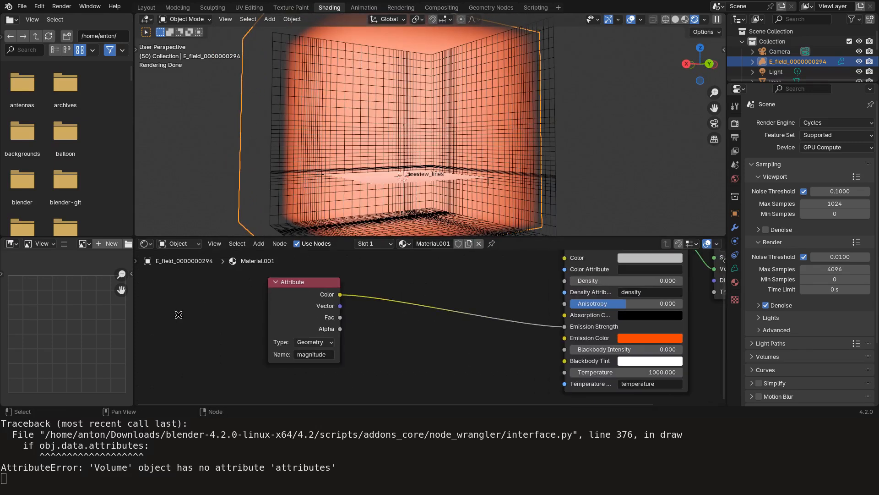
pyautogui.moveTo(320, 306); pyautogui.dragTo(225, 309)
pyautogui.click(347, 265)
pyautogui.hotkey('shift', 'a')
pyautogui.write('ramp')
pyautogui.press('Return')
pyautogui.click(347, 268)
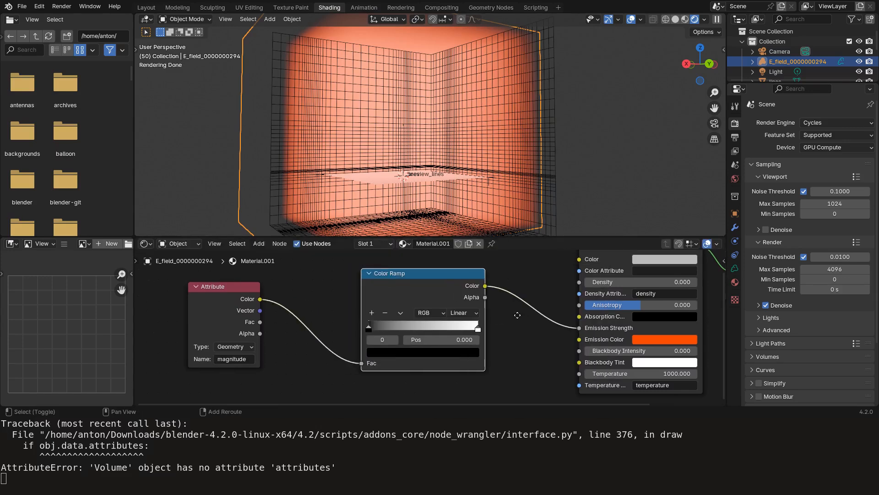
# Move the ramp's black stop to about 0.109, the white stop close behind it, and an extra stop to about 0.252.
pyautogui.click(374, 326)
pyautogui.moveTo(374, 326)
pyautogui.mouseDown()
pyautogui.moveTo(414, 326)
pyautogui.moveTo(386, 326)
pyautogui.mouseUp()
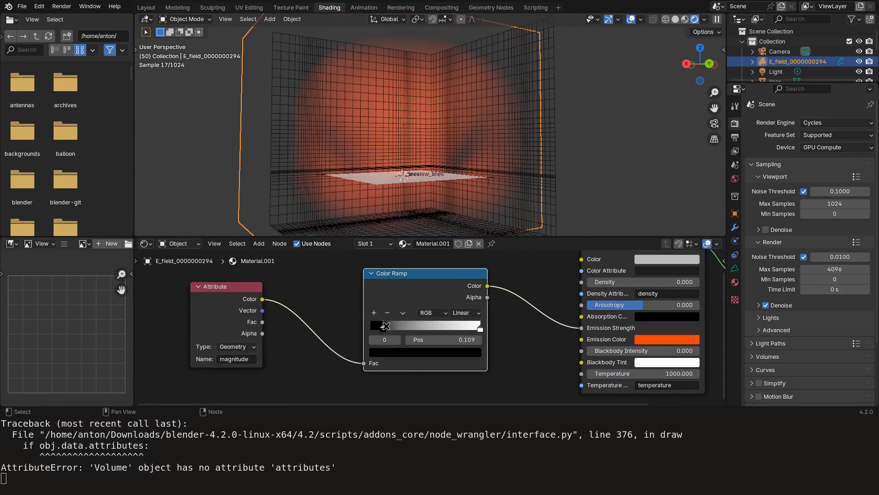
pyautogui.moveTo(476, 327); pyautogui.dragTo(399, 328)
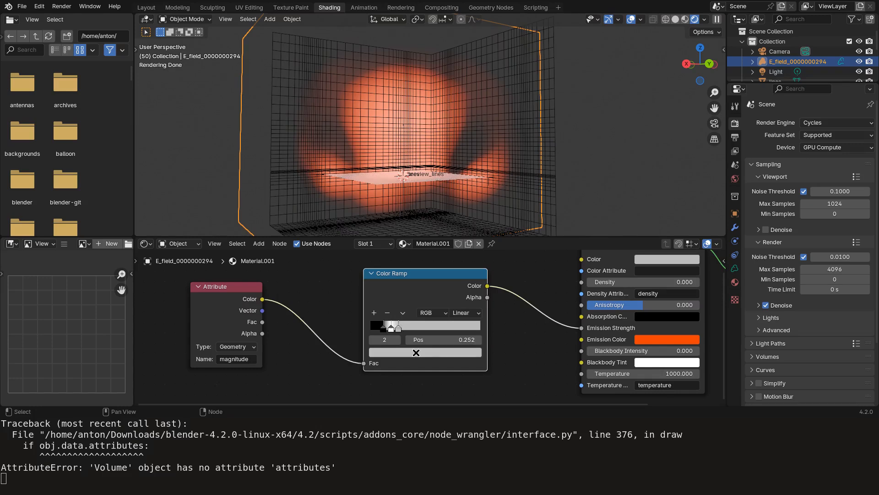
# Make the ramp's third stop black and move it to position 0.179, leaving a narrow white band.
pyautogui.click(422, 351)
pyautogui.moveTo(472, 262); pyautogui.dragTo(474, 282)
pyautogui.scroll(2, 412, 352)
pyautogui.moveTo(410, 336); pyautogui.dragTo(398, 335)
pyautogui.scroll(-1, 398, 129)
pyautogui.scroll(5, 399, 130)
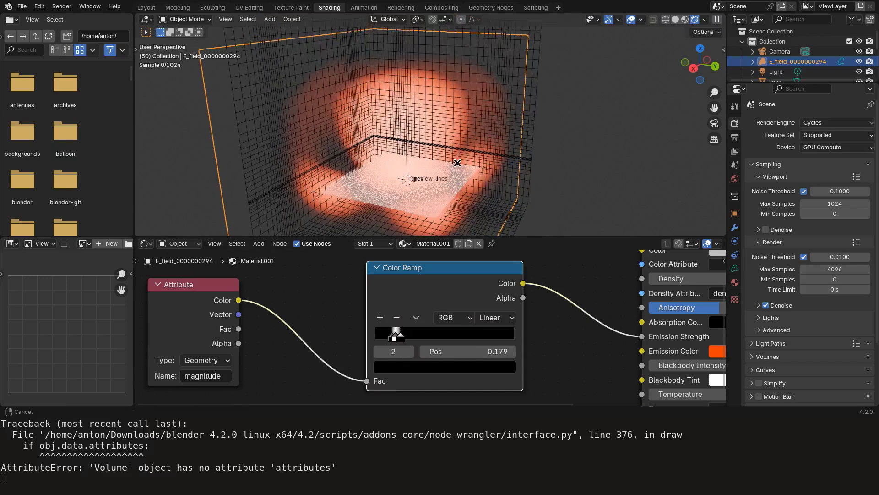
# Move the Color Ramp next to the Attribute node and insert a duplicate of it before the Emission Strength input.
pyautogui.scroll(-2, 343, 312)
pyautogui.moveTo(442, 302); pyautogui.dragTo(259, 304)
pyautogui.keyDown('shift'); pyautogui.click(294, 305); pyautogui.keyUp('shift')
pyautogui.moveTo(371, 319); pyautogui.dragTo(414, 318, button='middle')
pyautogui.click(318, 290)
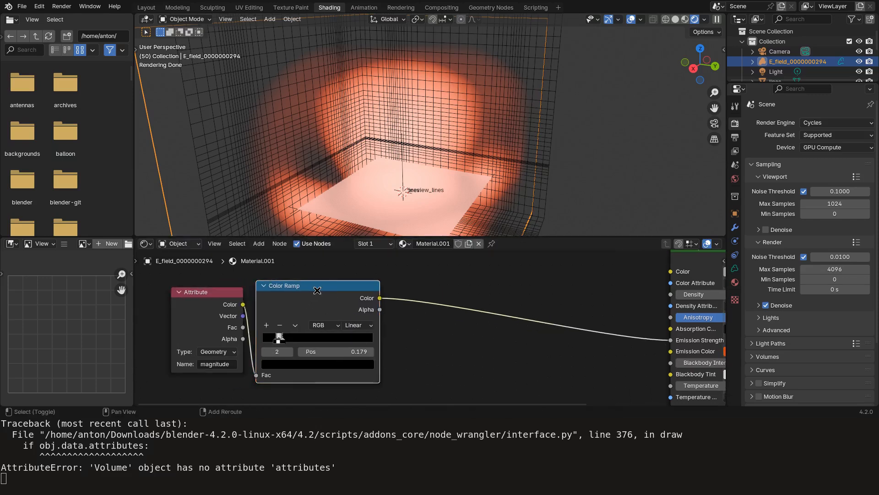
pyautogui.hotkey('shift', 'd')
pyautogui.click(468, 284)
# Inspect the field lobes around the antenna from several angles and bring up the volume's list of grids.
pyautogui.moveTo(414, 138); pyautogui.dragTo(440, 134, button='middle')
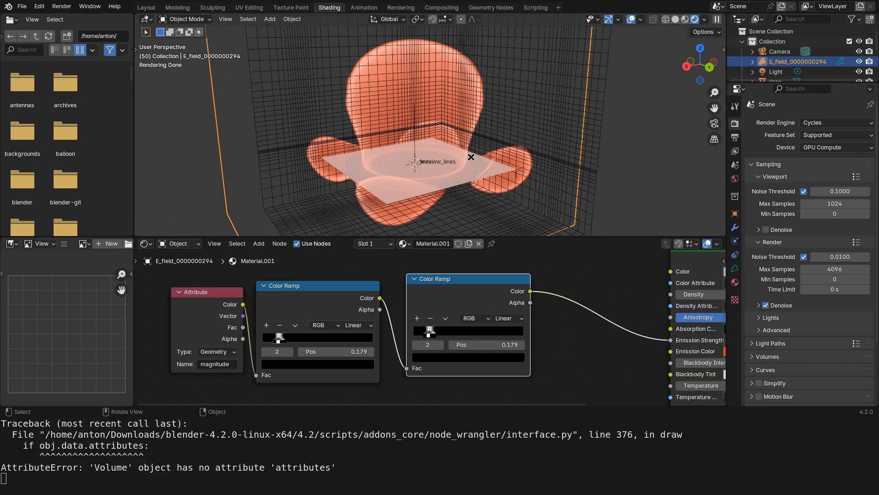
pyautogui.moveTo(471, 157); pyautogui.dragTo(464, 70, button='middle')
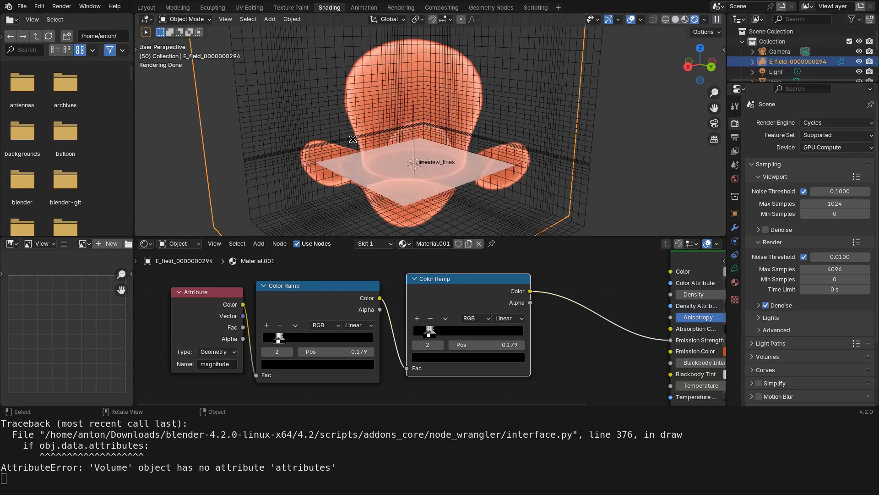
pyautogui.moveTo(442, 140); pyautogui.dragTo(458, 163, button='middle')
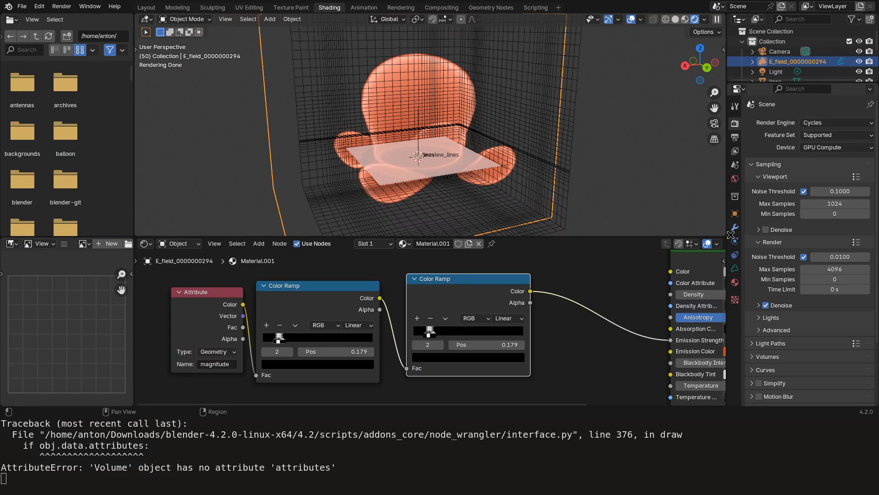
pyautogui.click(735, 268)
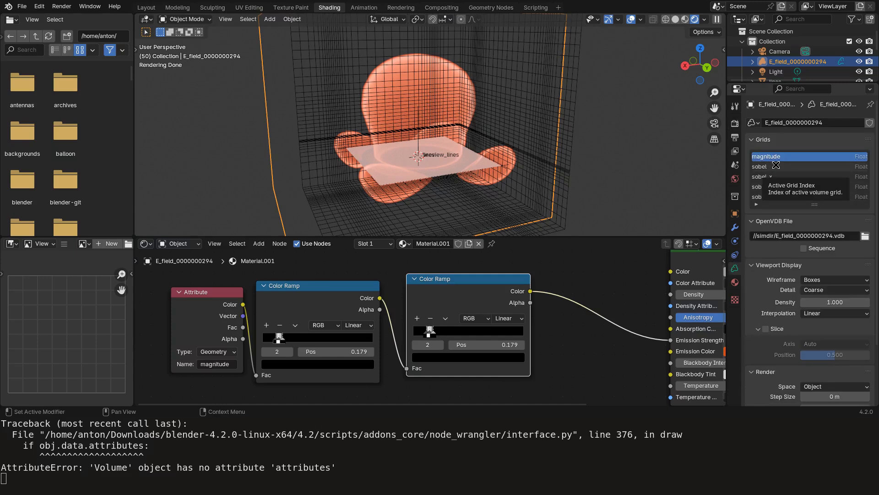
pyautogui.moveTo(422, 168); pyautogui.dragTo(448, 153, button='middle')
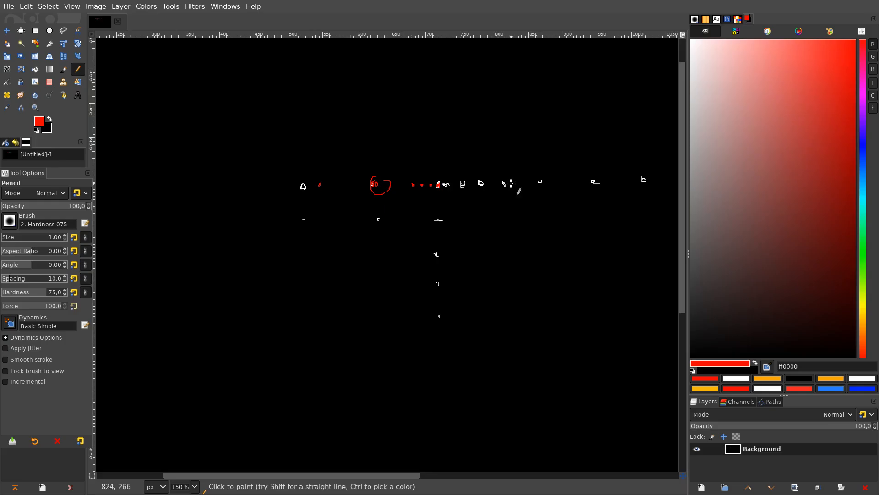
# Switch to GIMP, create a new 1920 × 1080 px image and set the foreground color to white.
pyautogui.hotkey('ctrl', 'n')
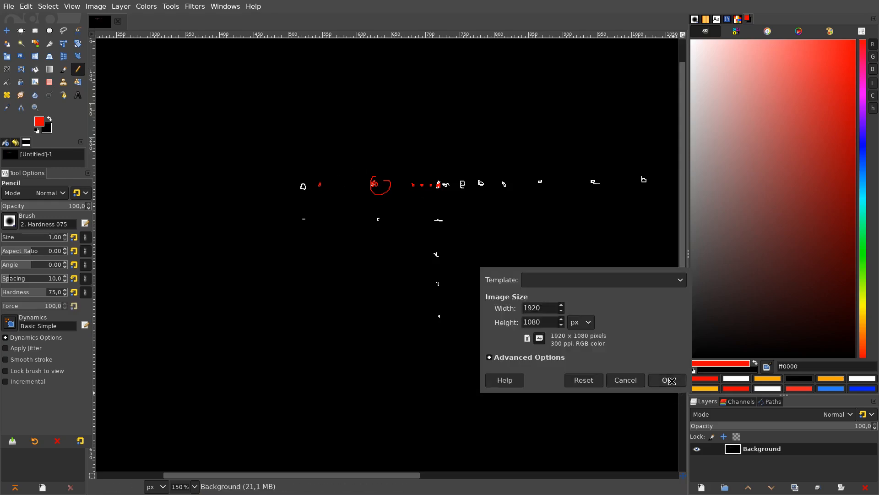
pyautogui.click(664, 376)
pyautogui.keyDown('ctrl'); pyautogui.scroll(-4, 410, 211); pyautogui.keyUp('ctrl')
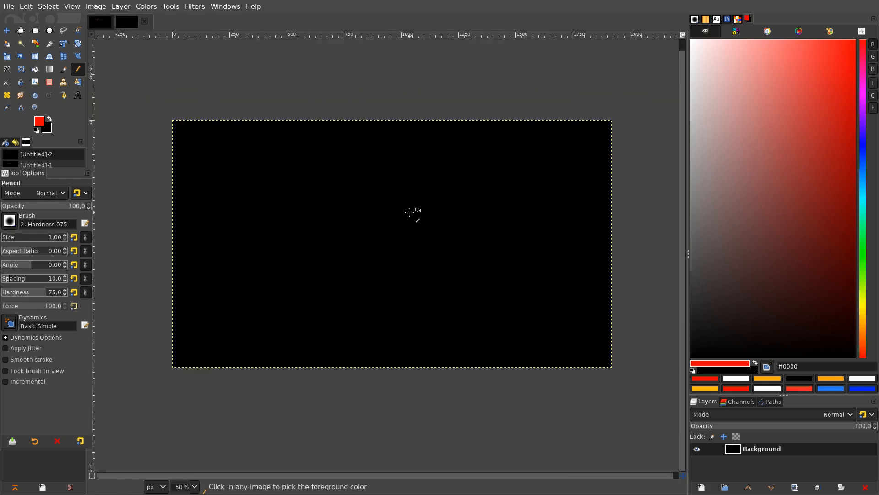
pyautogui.moveTo(722, 84); pyautogui.dragTo(692, 39)
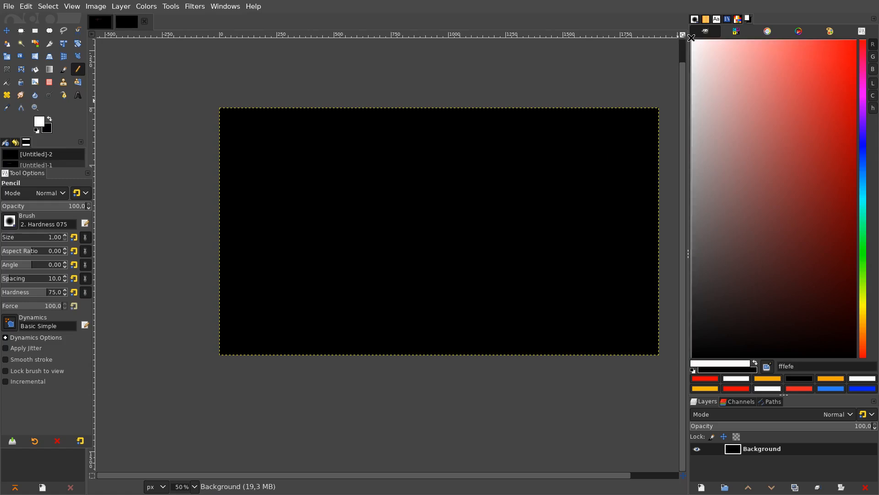
# Sketch a horizontal axis labelled x and a vertical axis labelled E with the Pencil tool.
pyautogui.moveTo(305, 239)
pyautogui.mouseDown()
pyautogui.moveTo(501, 237)
pyautogui.moveTo(520, 245)
pyautogui.mouseUp()
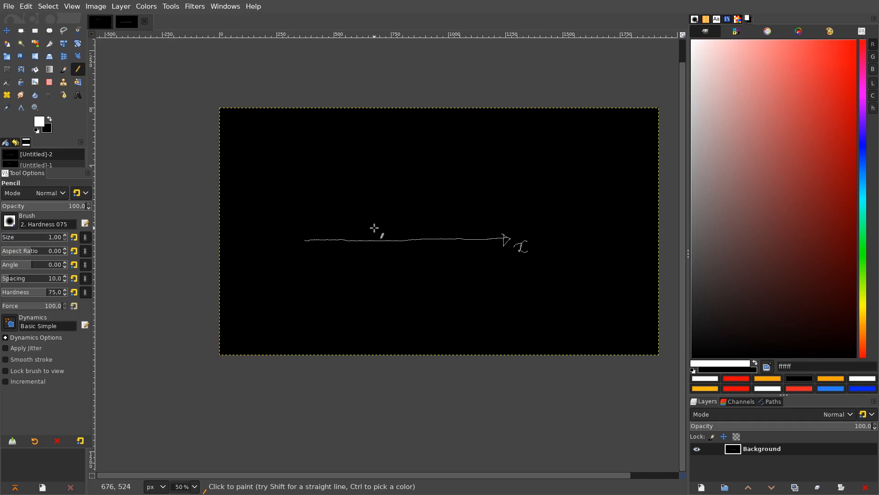
pyautogui.moveTo(306, 240)
pyautogui.mouseDown()
pyautogui.moveTo(300, 164)
pyautogui.moveTo(282, 171)
pyautogui.moveTo(282, 163)
pyautogui.mouseUp()
pyautogui.moveTo(282, 170); pyautogui.dragTo(296, 169)
# Sketch a decaying sine wave along the x axis and a falling envelope curve above it labelled 1/x².
pyautogui.moveTo(301, 181)
pyautogui.mouseDown()
pyautogui.moveTo(318, 197)
pyautogui.moveTo(325, 233)
pyautogui.mouseUp()
pyautogui.moveTo(343, 263)
pyautogui.mouseDown()
pyautogui.moveTo(380, 210)
pyautogui.moveTo(417, 255)
pyautogui.moveTo(434, 235)
pyautogui.moveTo(471, 243)
pyautogui.mouseUp()
pyautogui.moveTo(303, 138)
pyautogui.mouseDown()
pyautogui.moveTo(351, 183)
pyautogui.moveTo(458, 209)
pyautogui.mouseUp()
pyautogui.moveTo(387, 164)
pyautogui.mouseDown()
pyautogui.moveTo(396, 182)
pyautogui.moveTo(425, 178)
pyautogui.mouseUp()
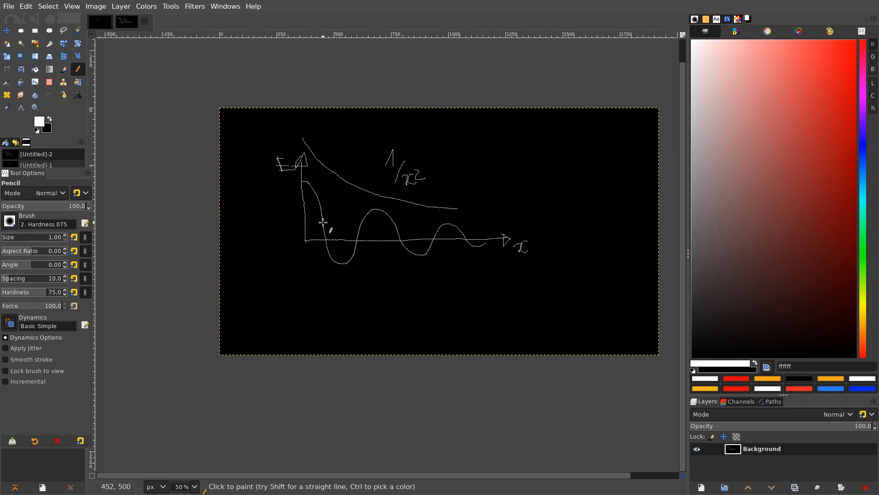
pyautogui.keyDown('ctrl'); pyautogui.scroll(2, 321, 223); pyautogui.keyUp('ctrl')
pyautogui.keyDown('ctrl'); pyautogui.scroll(-2, 301, 287); pyautogui.keyUp('ctrl')
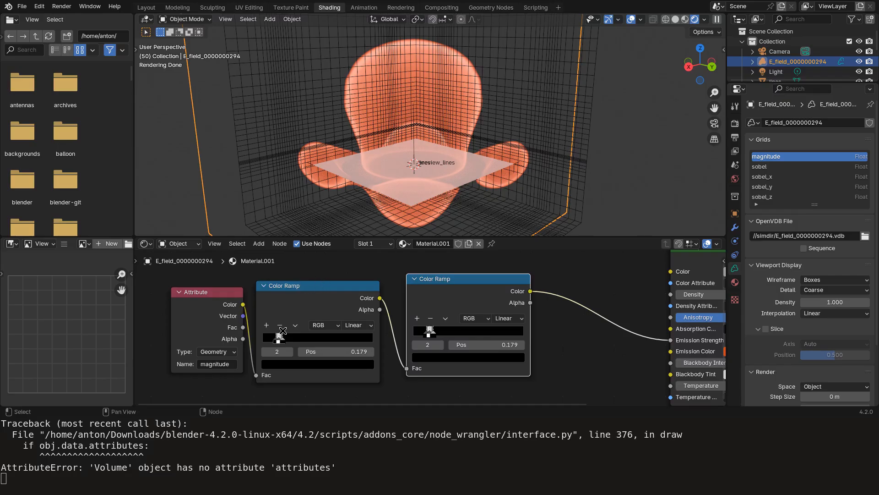
pyautogui.scroll(2, 306, 334)
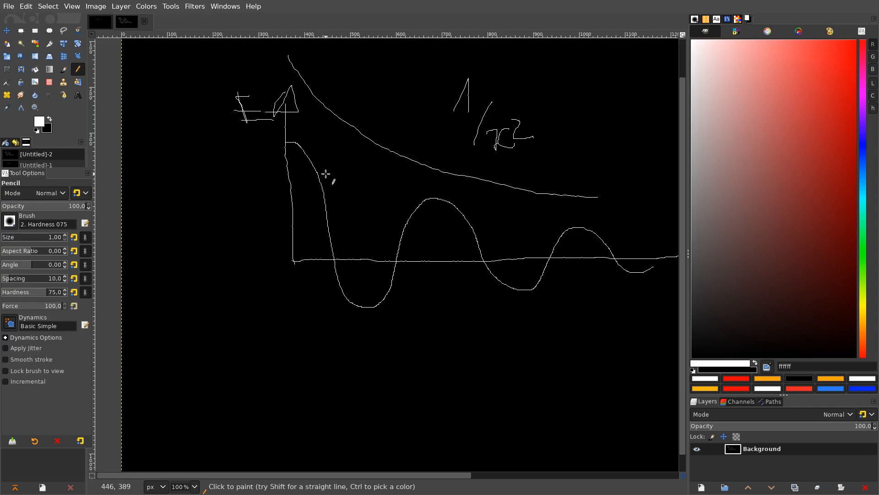
# Set the foreground color to ff0000 and pencil a red spot on the wave's first falling slope.
pyautogui.keyDown('ctrl'); pyautogui.scroll(2, 341, 223); pyautogui.keyUp('ctrl')
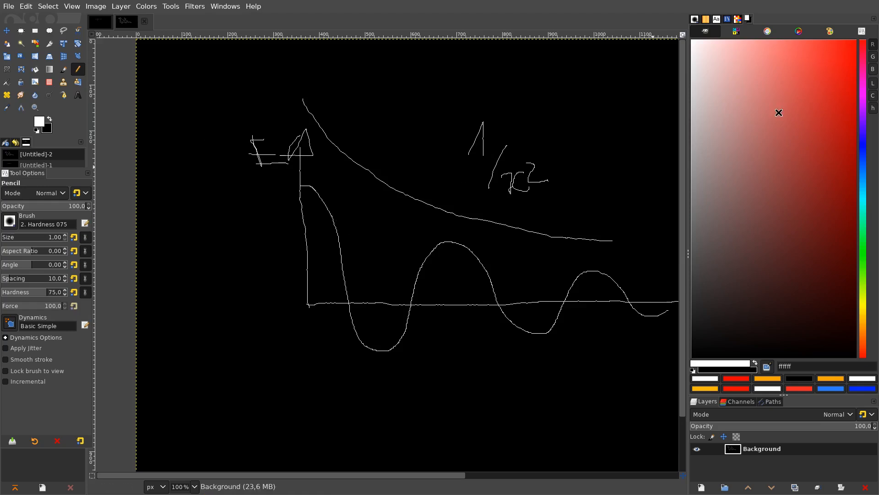
pyautogui.click(854, 41)
pyautogui.moveTo(325, 202); pyautogui.dragTo(333, 214)
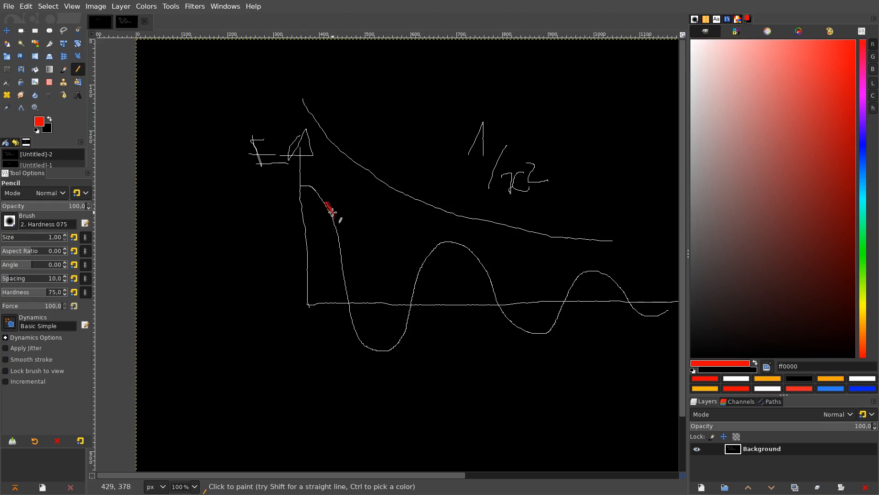
pyautogui.moveTo(521, 290); pyautogui.dragTo(456, 295, button='middle')
pyautogui.moveTo(259, 215); pyautogui.dragTo(272, 221)
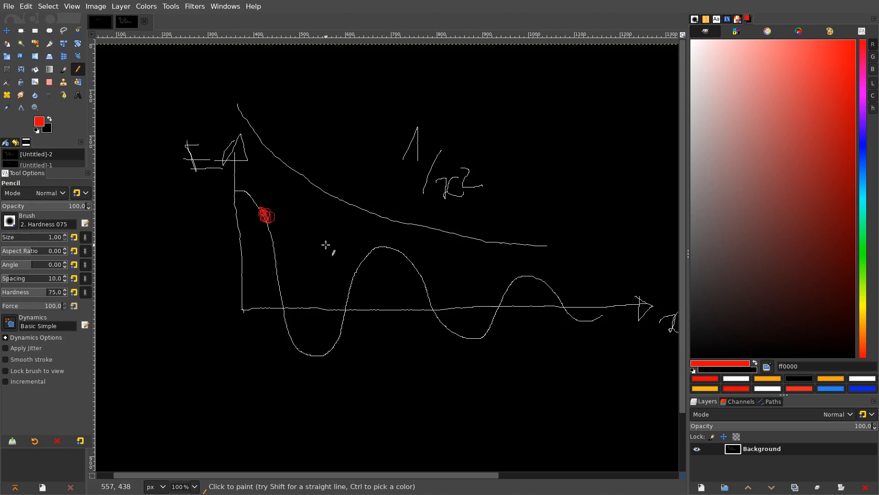
pyautogui.moveTo(326, 245); pyautogui.dragTo(302, 248, button='middle')
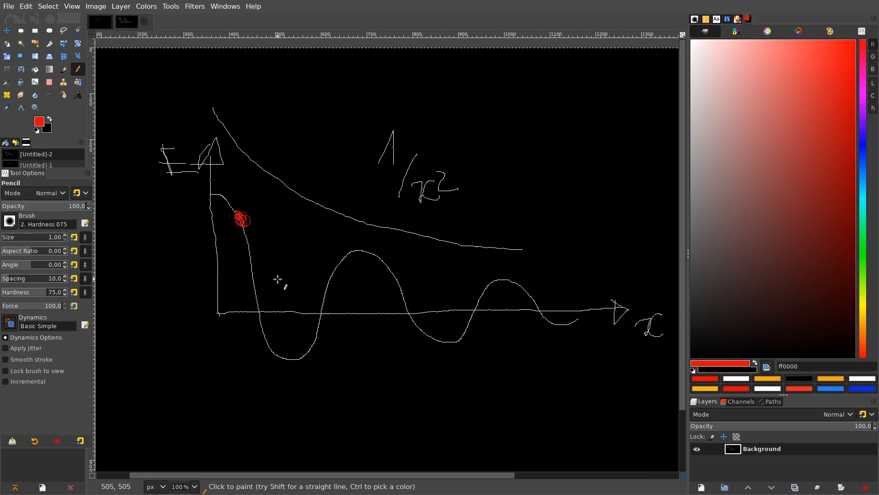
pyautogui.moveTo(280, 280); pyautogui.dragTo(339, 268, button='middle')
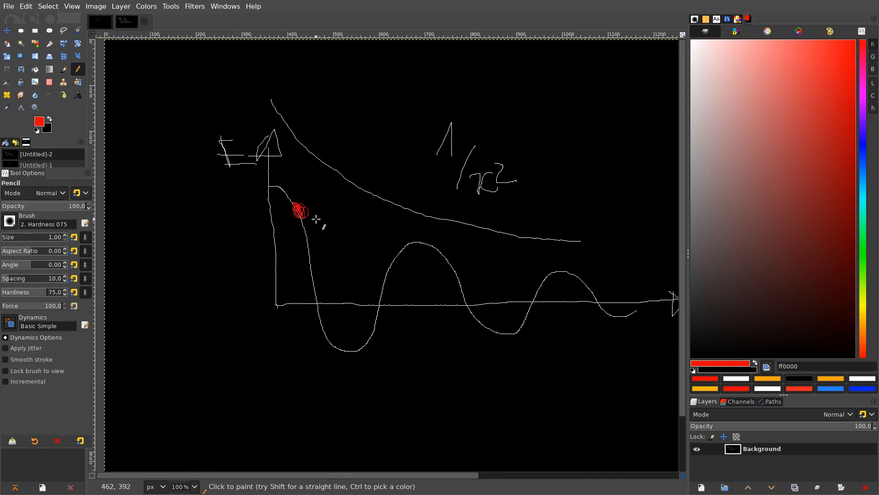
pyautogui.moveTo(386, 241)
pyautogui.mouseDown(button='middle')
pyautogui.moveTo(318, 233)
pyautogui.moveTo(309, 223)
pyautogui.mouseUp(button='middle')
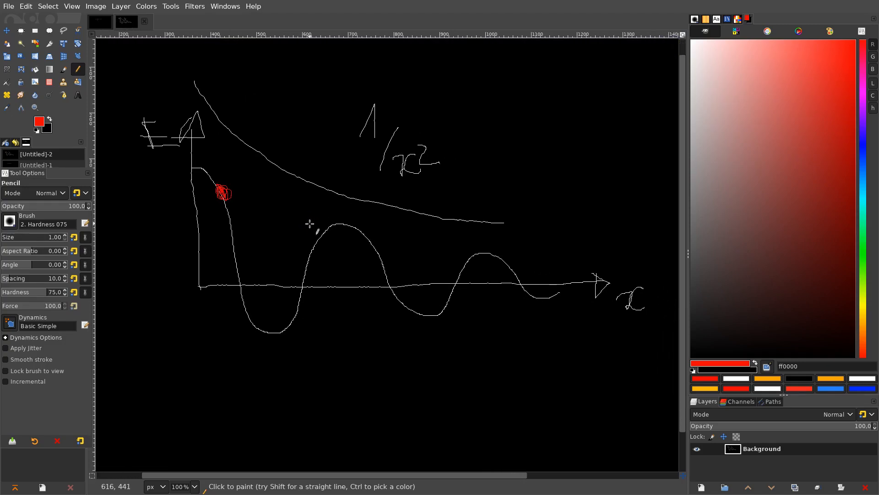
pyautogui.moveTo(253, 214); pyautogui.dragTo(288, 228, button='middle')
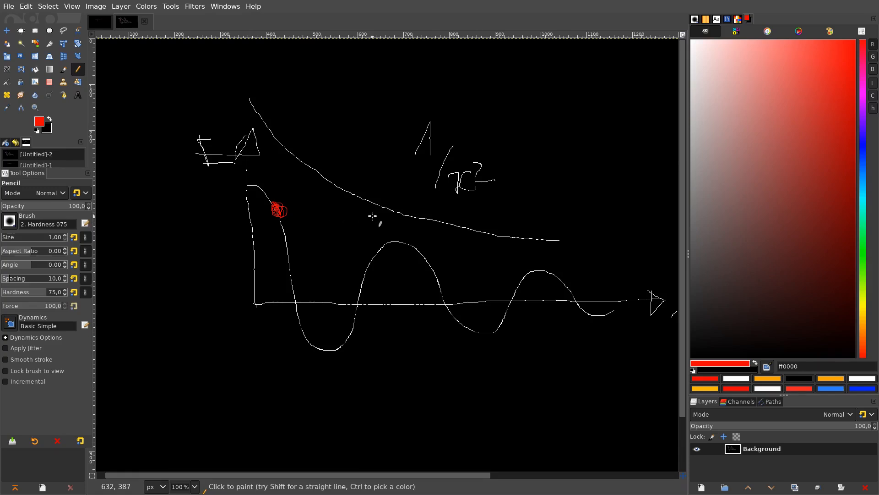
# Set the foreground color to blue 4151fe and mark the wave's three peaks and first trough with small blue spots.
pyautogui.scroll(-3, 426, 232)
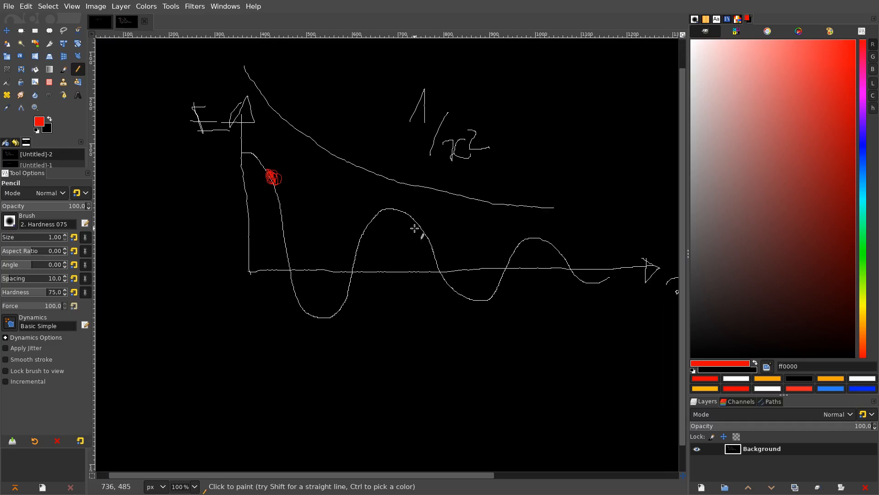
pyautogui.moveTo(863, 146); pyautogui.dragTo(864, 149)
pyautogui.moveTo(827, 51)
pyautogui.mouseDown()
pyautogui.moveTo(853, 36)
pyautogui.moveTo(814, 41)
pyautogui.mouseUp()
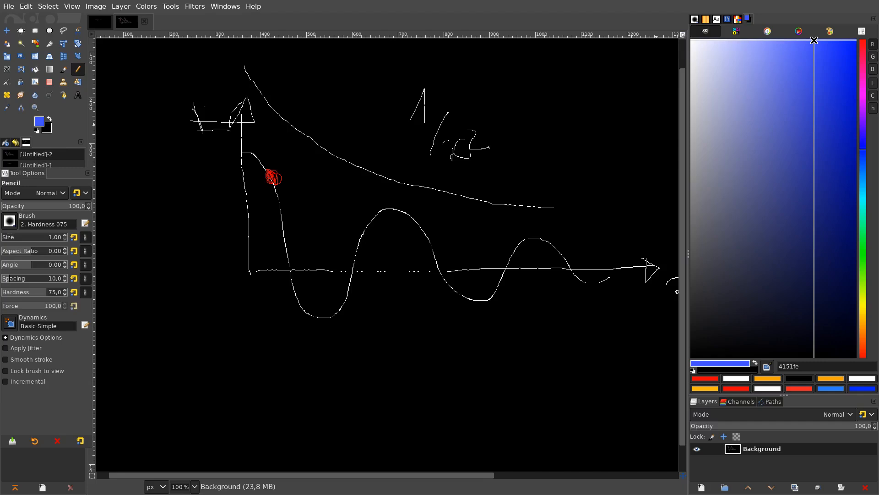
pyautogui.scroll(1, 289, 208)
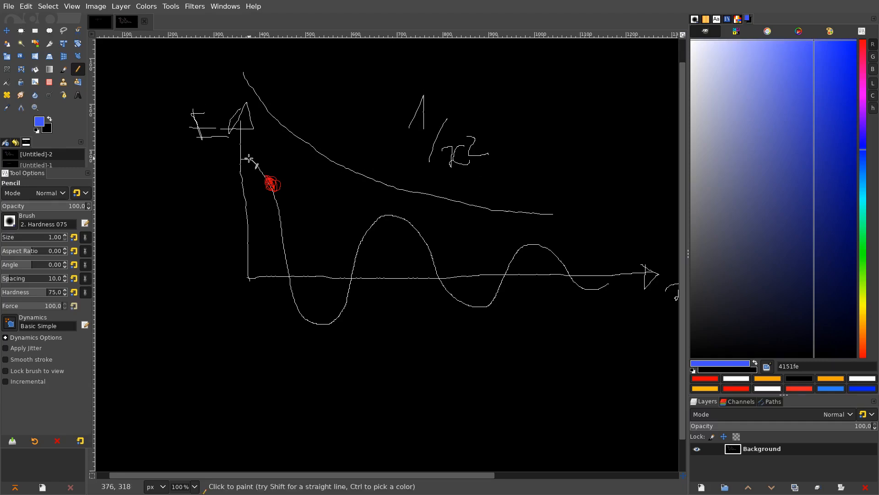
pyautogui.moveTo(245, 154); pyautogui.dragTo(244, 160)
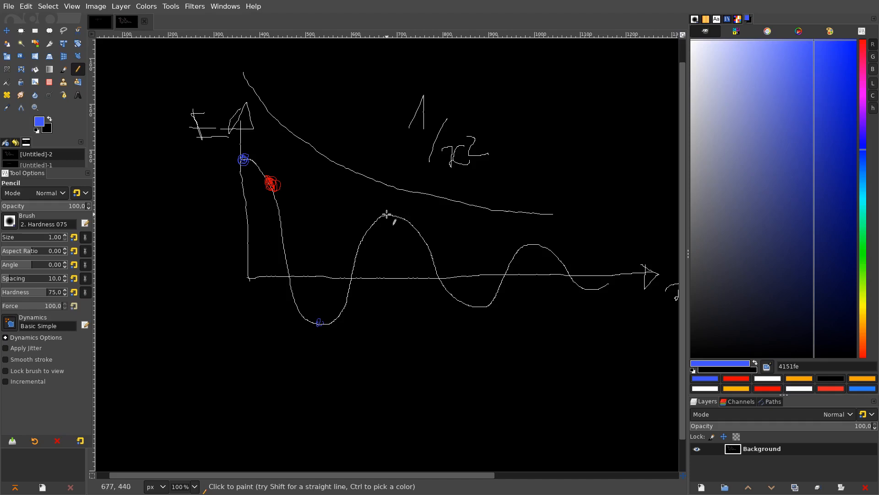
pyautogui.moveTo(536, 239); pyautogui.dragTo(533, 244)
pyautogui.moveTo(492, 268); pyautogui.dragTo(504, 261, button='middle')
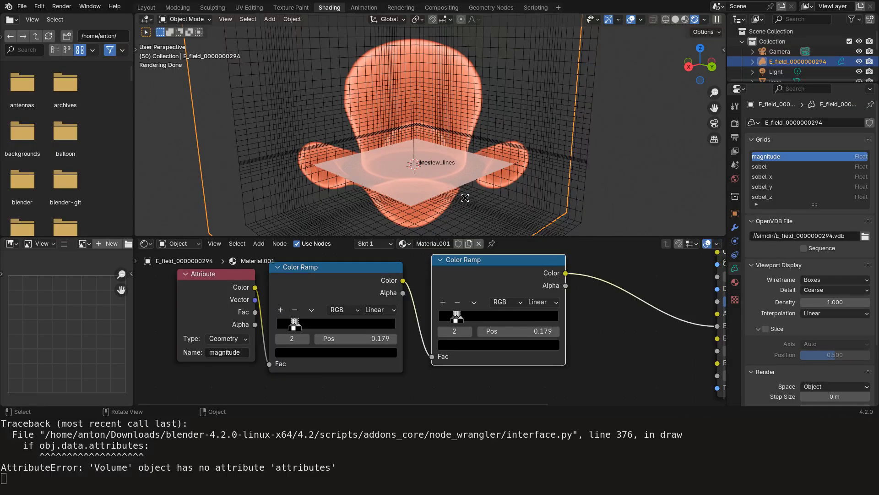
# Switch to Blender, duplicate the magnitude Attribute node below the original and set the copy's name to sobel.
pyautogui.scroll(-5, 387, 331)
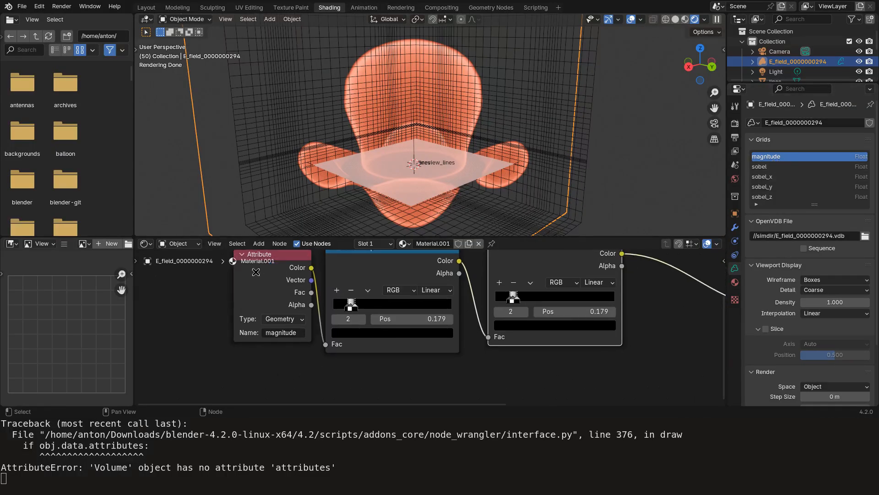
pyautogui.hotkey('shift', 'd')
pyautogui.click(339, 364)
pyautogui.click(336, 375)
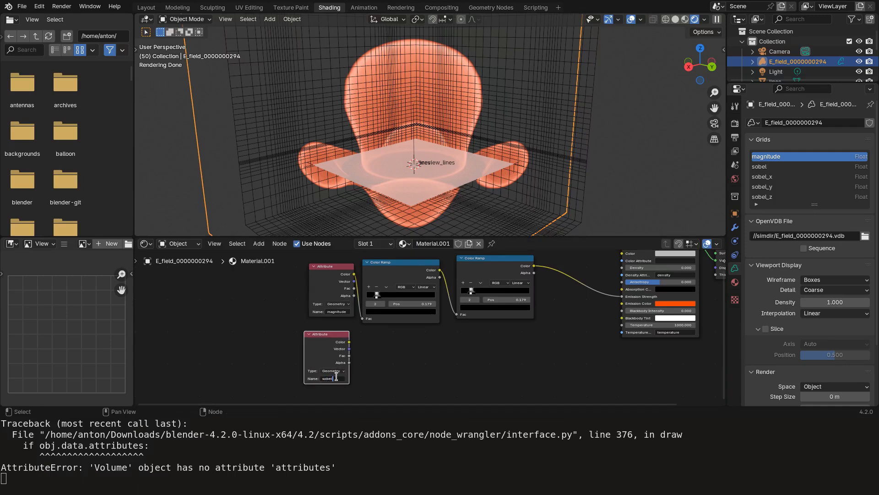
# Duplicate the Principled Volume node below the original and feed the copy into the Material Output's Volume input.
pyautogui.moveTo(452, 371); pyautogui.dragTo(387, 375, button='middle')
pyautogui.scroll(-3, 444, 308)
pyautogui.moveTo(556, 261); pyautogui.dragTo(527, 261)
pyautogui.hotkey('shift', 'd')
pyautogui.click(527, 345)
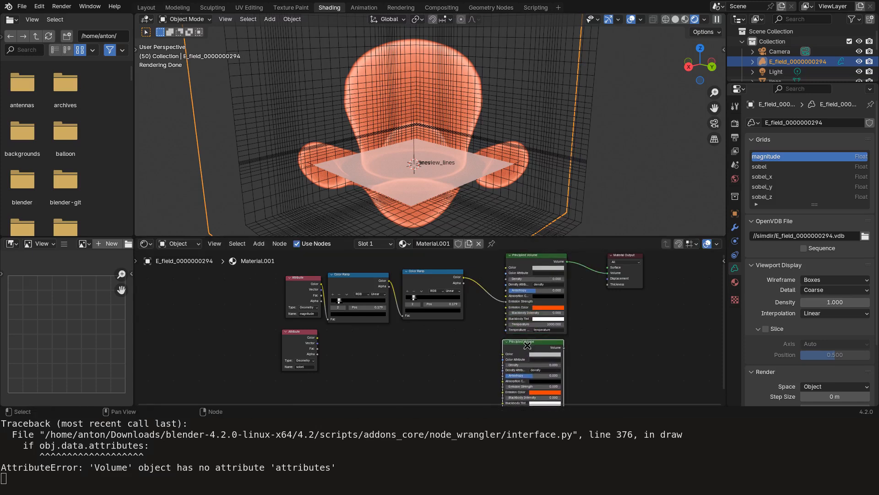
pyautogui.keyDown('ctrl'); pyautogui.keyDown('shift'); pyautogui.click(549, 352); pyautogui.keyUp('shift'); pyautogui.keyUp('ctrl')
# Connect the sobel attribute's Color to the duplicated Principled Volume's Emission Strength and change its Emission Color to blue.
pyautogui.moveTo(367, 344); pyautogui.dragTo(420, 323, button='middle')
pyautogui.scroll(6, 375, 336)
pyautogui.moveTo(360, 289); pyautogui.dragTo(655, 367)
pyautogui.moveTo(613, 356); pyautogui.dragTo(486, 348, button='middle')
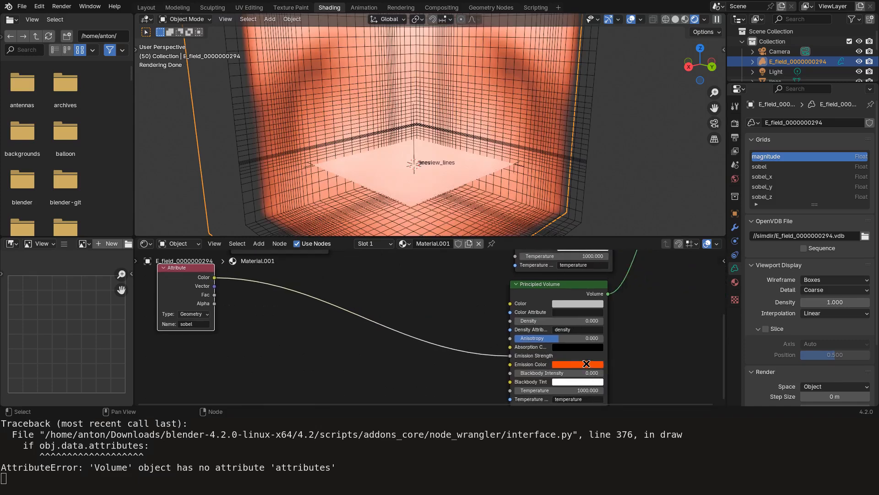
pyautogui.click(587, 363)
pyautogui.moveTo(610, 268); pyautogui.dragTo(610, 246)
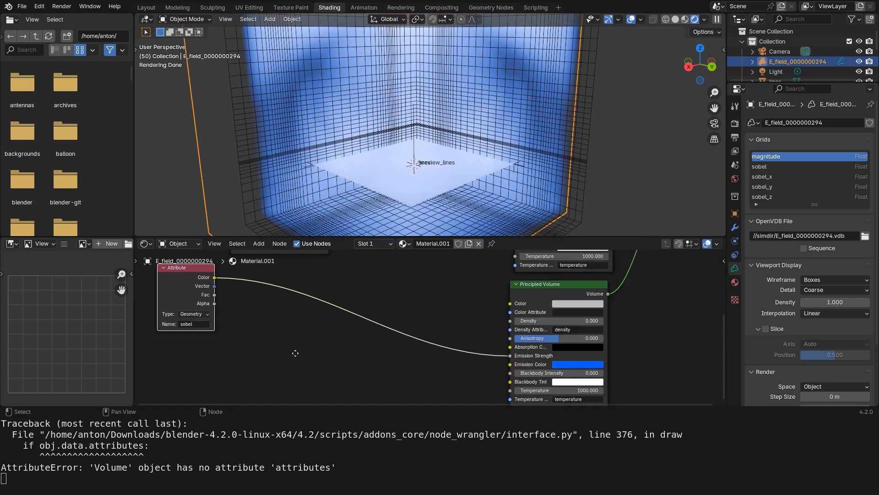
# Duplicate the first Color Ramp and insert the copy between the sobel Attribute and the lower Principled Volume.
pyautogui.moveTo(313, 302); pyautogui.dragTo(413, 356, button='middle')
pyautogui.scroll(-3, 410, 309)
pyautogui.moveTo(490, 94); pyautogui.dragTo(428, 120, button='middle')
pyautogui.scroll(-3, 428, 120)
pyautogui.moveTo(362, 183); pyautogui.dragTo(412, 170, button='middle')
pyautogui.moveTo(407, 295); pyautogui.dragTo(406, 313, button='middle')
pyautogui.click(401, 284)
pyautogui.hotkey('shift', 'd')
pyautogui.click(419, 333)
pyautogui.moveTo(420, 332); pyautogui.dragTo(416, 349)
pyautogui.moveTo(423, 137); pyautogui.dragTo(482, 226, button='middle')
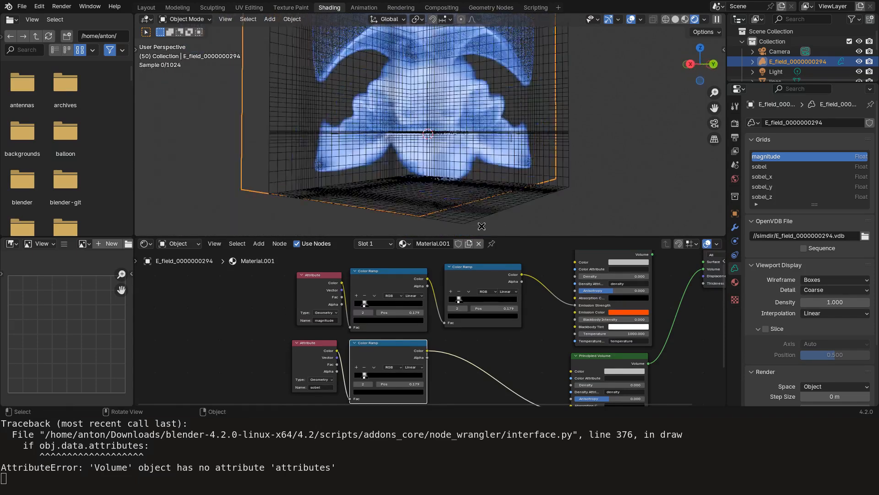
pyautogui.moveTo(440, 174); pyautogui.dragTo(472, 180, button='middle')
# Duplicate the second Color Ramp and insert the copy after the sobel branch's existing Color Ramp.
pyautogui.keyDown('shift'); pyautogui.moveTo(389, 332); pyautogui.dragTo(370, 324, button='middle'); pyautogui.keyUp('shift')
pyautogui.click(452, 266)
pyautogui.hotkey('shift', 'd')
pyautogui.click(450, 349)
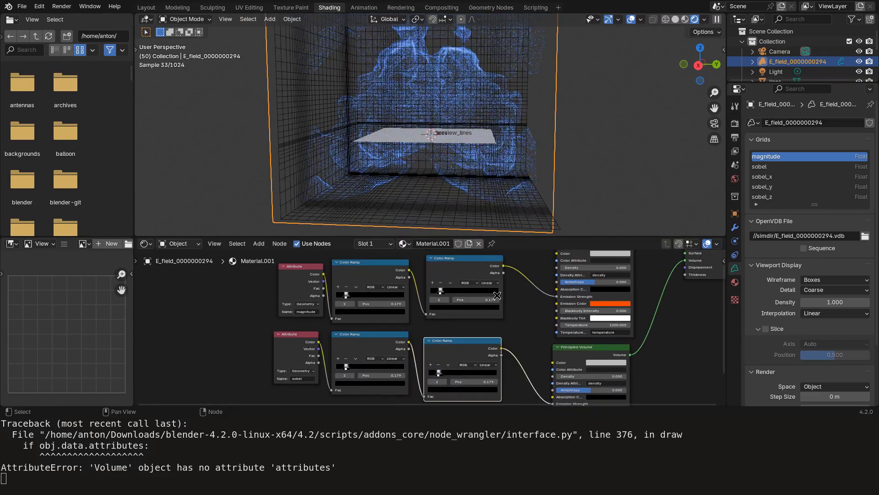
pyautogui.moveTo(430, 142); pyautogui.dragTo(474, 163, button='middle')
# Add a Mix Shader before the Material Output and connect both Principled Volume nodes to its Shader inputs.
pyautogui.moveTo(555, 290); pyautogui.dragTo(395, 307, button='middle')
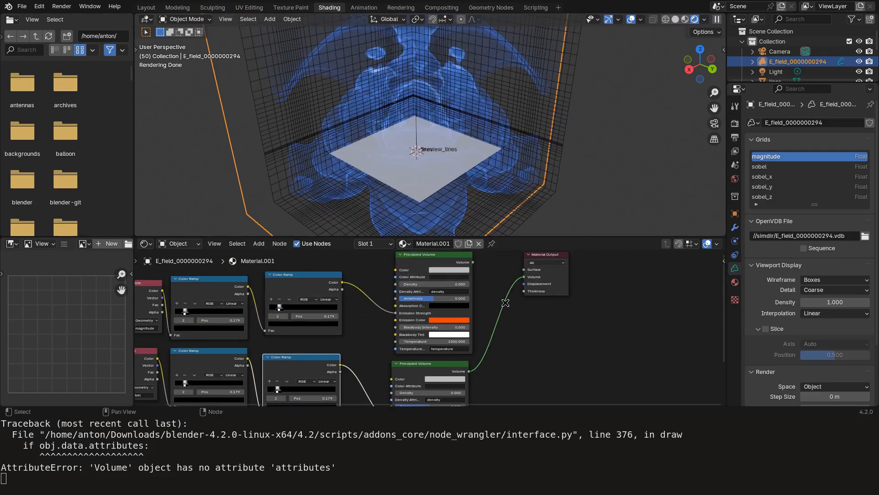
pyautogui.hotkey('shift', 'a')
pyautogui.write('mixh')
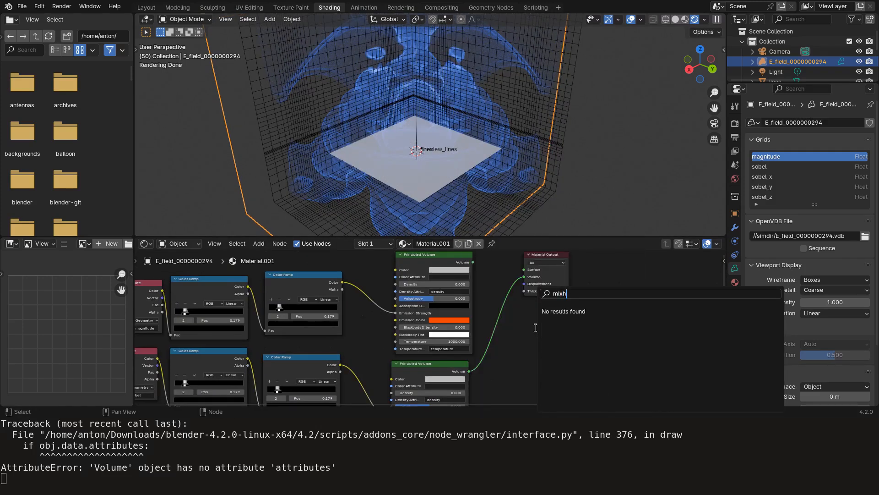
pyautogui.click(535, 331)
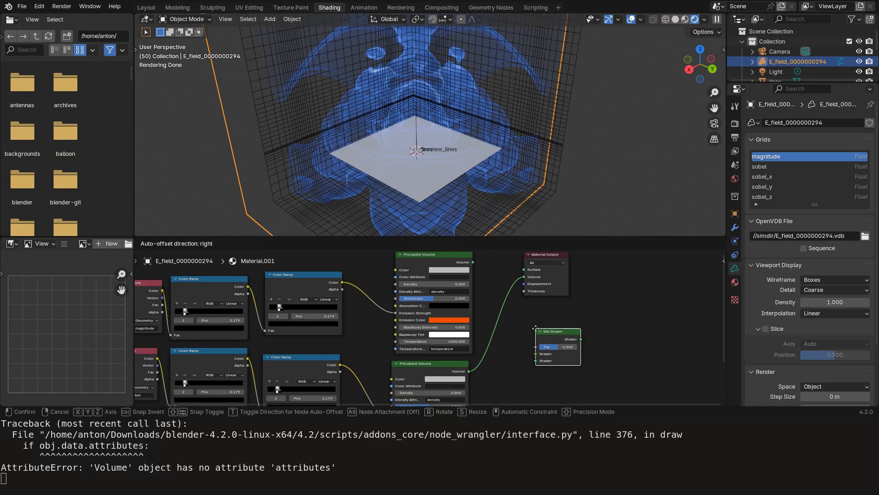
pyautogui.click(513, 295)
pyautogui.keyDown('alt'); pyautogui.moveTo(440, 280); pyautogui.dragTo(508, 294, button='right'); pyautogui.keyUp('alt')
pyautogui.moveTo(481, 167); pyautogui.dragTo(372, 104, button='middle')
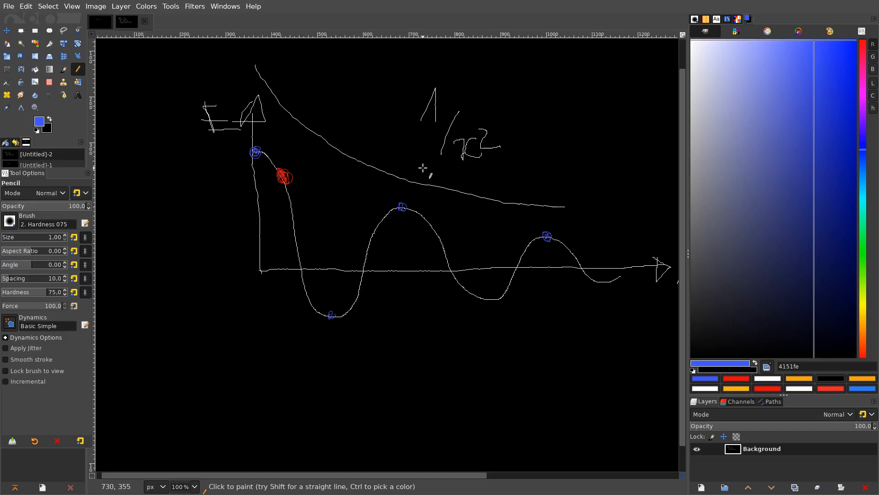
# Switch to GIMP, draw two horizontal blue lines across the wave's middle peak and circle the slope points they enclose.
pyautogui.keyDown('shift'); pyautogui.moveTo(427, 241); pyautogui.dragTo(583, 358, button='middle'); pyautogui.keyUp('shift')
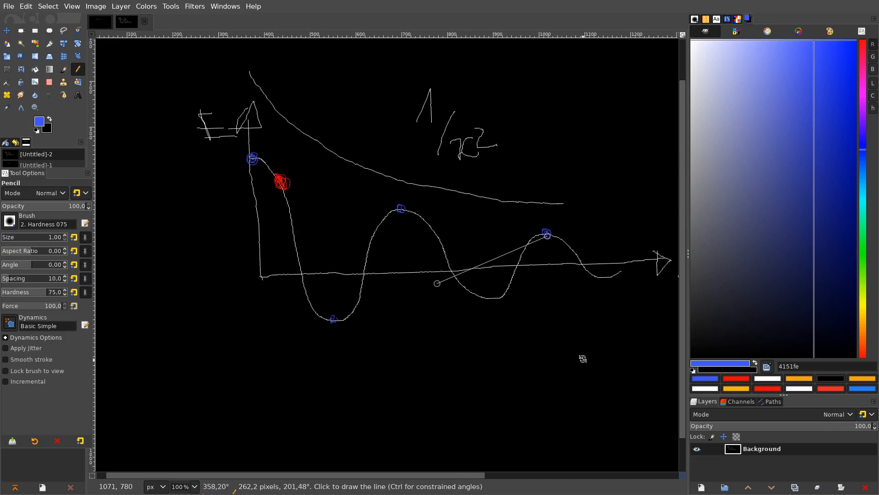
pyautogui.scroll(1, 458, 238)
pyautogui.scroll(-2, 458, 238)
pyautogui.keyDown('shift'); pyautogui.moveTo(515, 233); pyautogui.dragTo(524, 237, button='middle'); pyautogui.keyUp('shift')
pyautogui.keyDown('ctrl'); pyautogui.scroll(2, 510, 221); pyautogui.keyUp('ctrl')
pyautogui.moveTo(307, 205); pyautogui.dragTo(367, 205)
pyautogui.moveTo(289, 219); pyautogui.dragTo(500, 219)
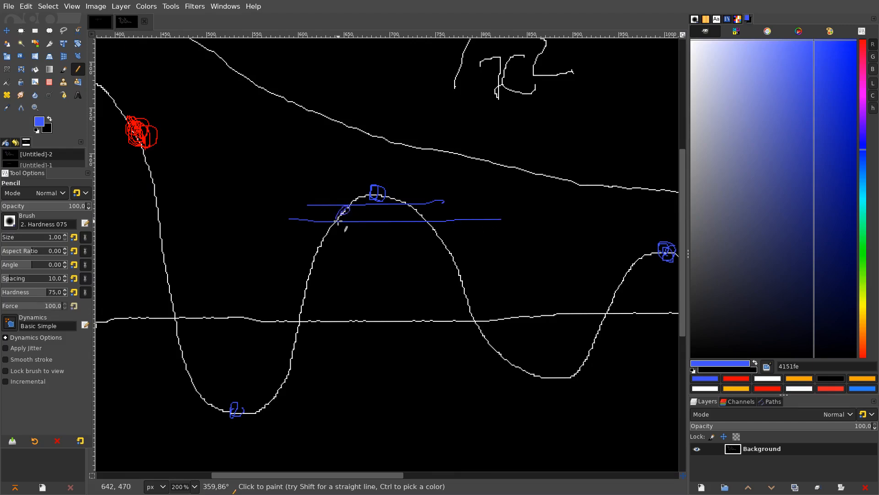
pyautogui.keyDown('ctrl'); pyautogui.scroll(-2, 444, 246); pyautogui.keyUp('ctrl')
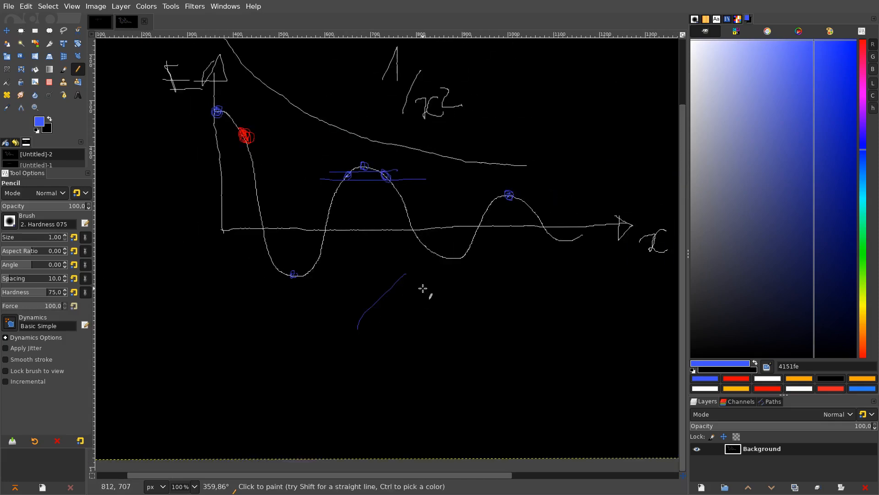
# Draw a horizontal blue line just above the middle peak and another across its shoulders.
pyautogui.keyDown('ctrl'); pyautogui.scroll(4, 371, 284); pyautogui.keyUp('ctrl')
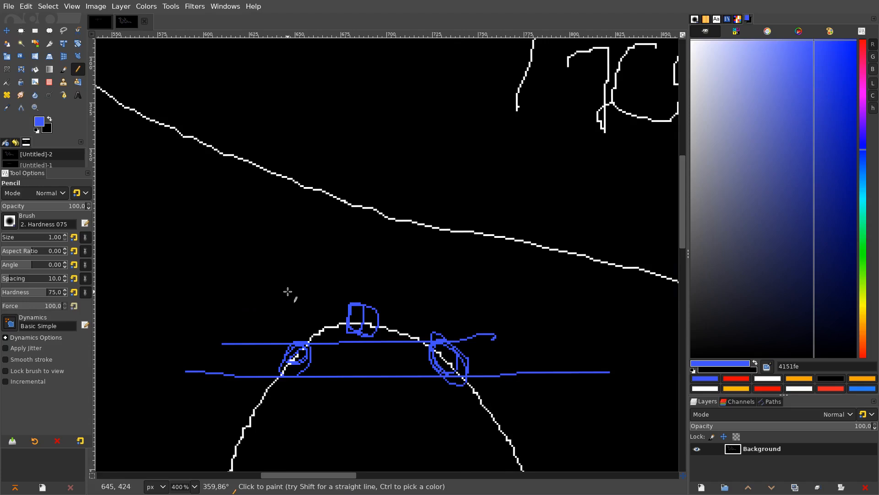
pyautogui.moveTo(222, 288); pyautogui.dragTo(495, 294)
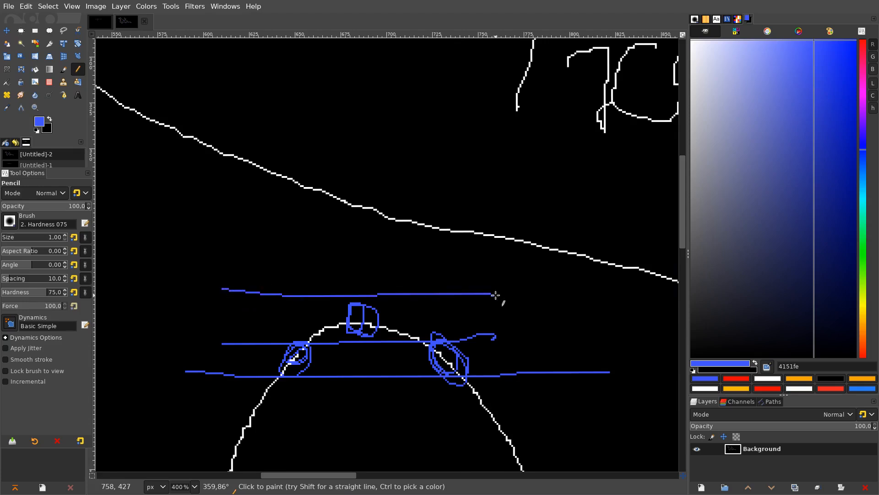
pyautogui.moveTo(520, 334); pyautogui.dragTo(214, 349)
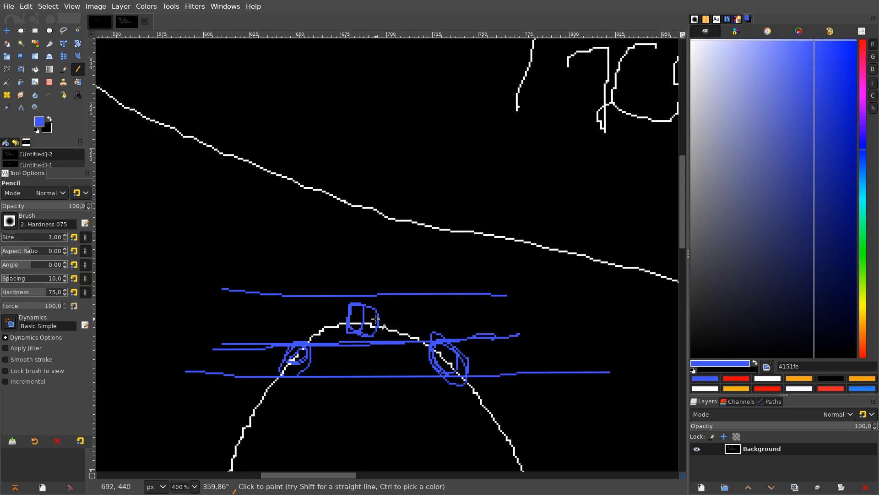
pyautogui.keyDown('ctrl'); pyautogui.scroll(-5, 431, 281); pyautogui.keyUp('ctrl')
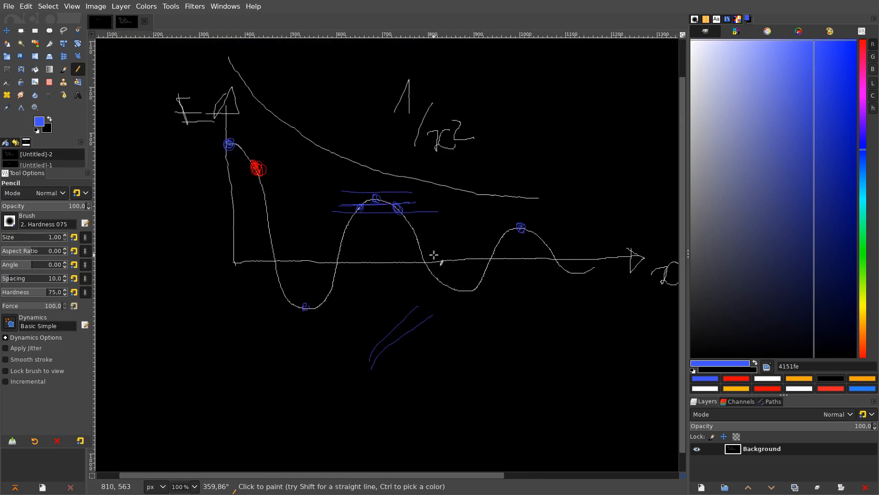
# Sketch a second pair of arrowed axes in blue below the decaying wave.
pyautogui.scroll(-2, 423, 267)
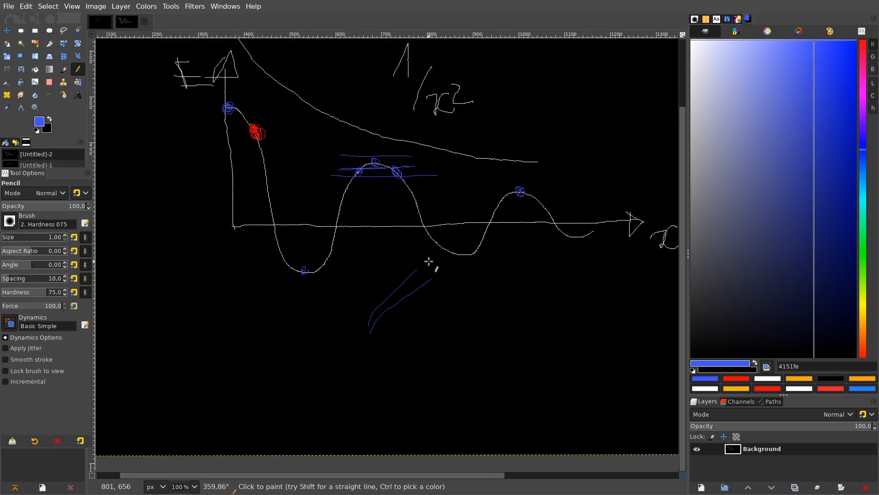
pyautogui.scroll(-1, 326, 260)
pyautogui.moveTo(241, 247)
pyautogui.mouseDown()
pyautogui.moveTo(248, 416)
pyautogui.moveTo(733, 412)
pyautogui.mouseUp()
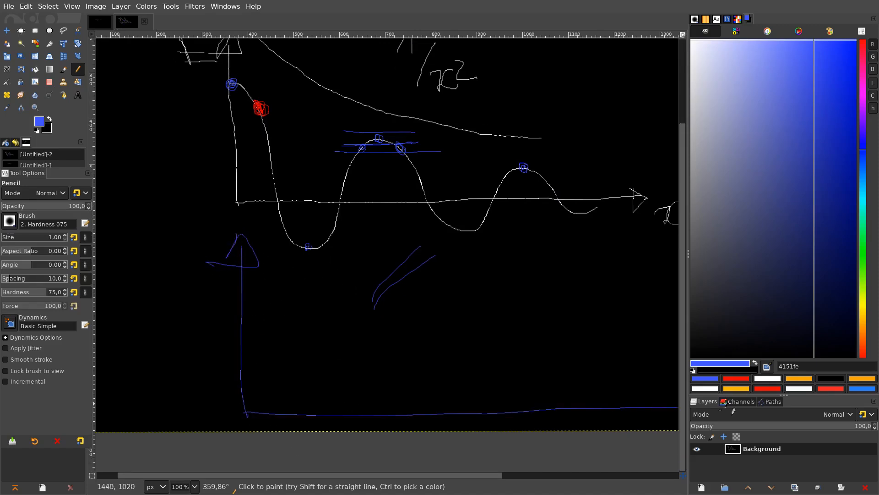
pyautogui.moveTo(594, 408); pyautogui.dragTo(550, 402, button='middle')
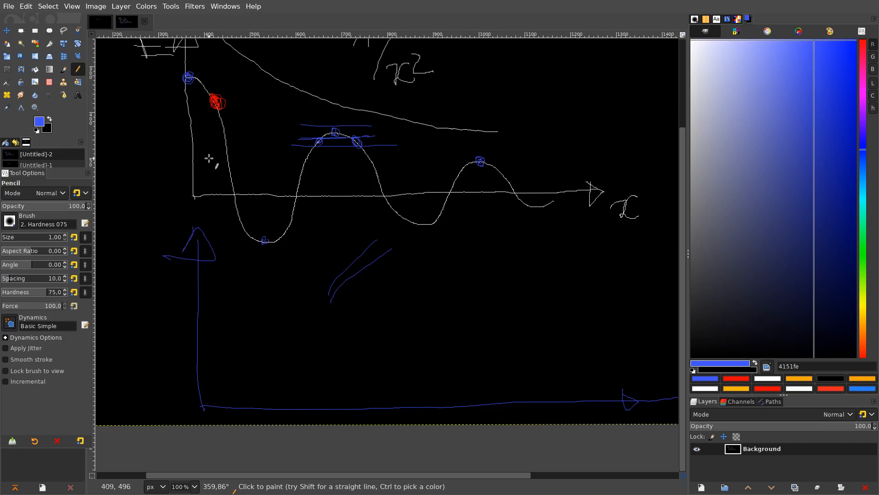
# Sketch a blue wave with equal-height humps on the lower axes and draw horizontal lines above and across the humps.
pyautogui.moveTo(192, 301); pyautogui.dragTo(228, 392)
pyautogui.moveTo(333, 314); pyautogui.dragTo(394, 384)
pyautogui.moveTo(463, 430)
pyautogui.mouseDown()
pyautogui.moveTo(506, 306)
pyautogui.moveTo(614, 408)
pyautogui.mouseUp()
pyautogui.moveTo(419, 329); pyautogui.dragTo(444, 312, button='middle')
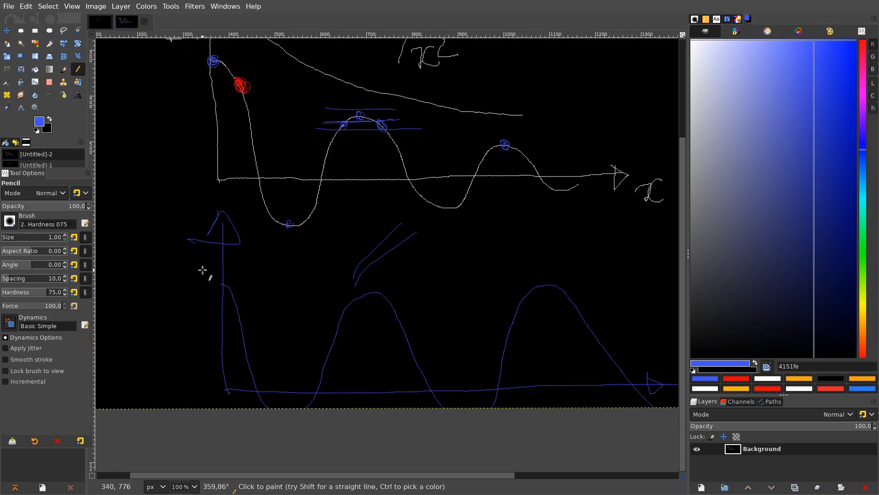
pyautogui.moveTo(204, 277); pyautogui.dragTo(595, 256)
pyautogui.moveTo(197, 319); pyautogui.dragTo(559, 316)
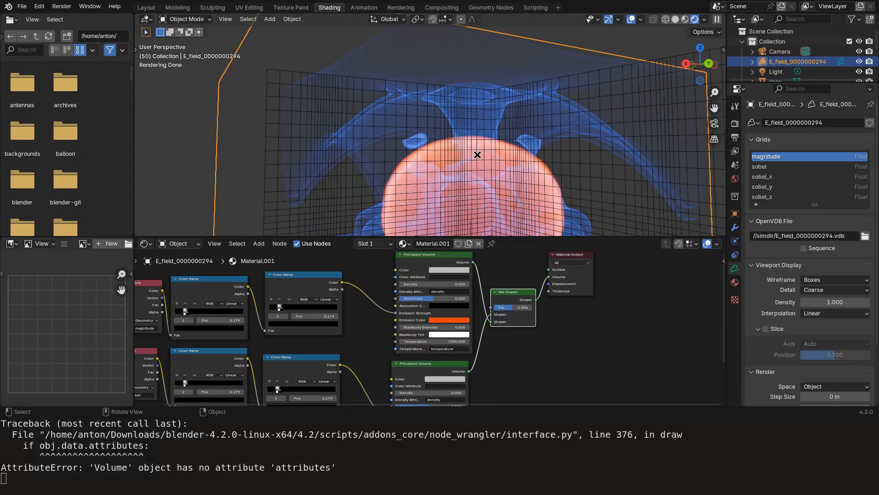
# Duplicate the magnitude Attribute node and place the copy below the Sobel node chain.
pyautogui.moveTo(473, 151)
pyautogui.mouseDown(button='middle')
pyautogui.moveTo(465, 125)
pyautogui.moveTo(482, 157)
pyautogui.moveTo(506, 149)
pyautogui.moveTo(478, 158)
pyautogui.mouseUp(button='middle')
pyautogui.scroll(-3, 361, 336)
pyautogui.moveTo(360, 337); pyautogui.dragTo(399, 322, button='middle')
pyautogui.scroll(-3, 427, 153)
pyautogui.scroll(2, 341, 323)
pyautogui.moveTo(342, 322)
pyautogui.mouseDown(button='middle')
pyautogui.moveTo(366, 310)
pyautogui.moveTo(337, 317)
pyautogui.mouseUp(button='middle')
pyautogui.click(300, 277)
pyautogui.hotkey('shift', 'd')
pyautogui.click(298, 408)
# Add a Color Ramp beside the duplicated magnitude Attribute node and give it an extra middle stop.
pyautogui.moveTo(423, 356); pyautogui.dragTo(467, 310, button='middle')
pyautogui.scroll(3, 416, 282)
pyautogui.scroll(3, 465, 143)
pyautogui.moveTo(451, 145)
pyautogui.keyDown('shift'); pyautogui.mouseDown(button='middle')
pyautogui.moveTo(435, 153)
pyautogui.moveTo(451, 152)
pyautogui.mouseUp(button='middle'); pyautogui.keyUp('shift')
pyautogui.scroll(-1, 457, 295)
pyautogui.scroll(-2, 457, 295)
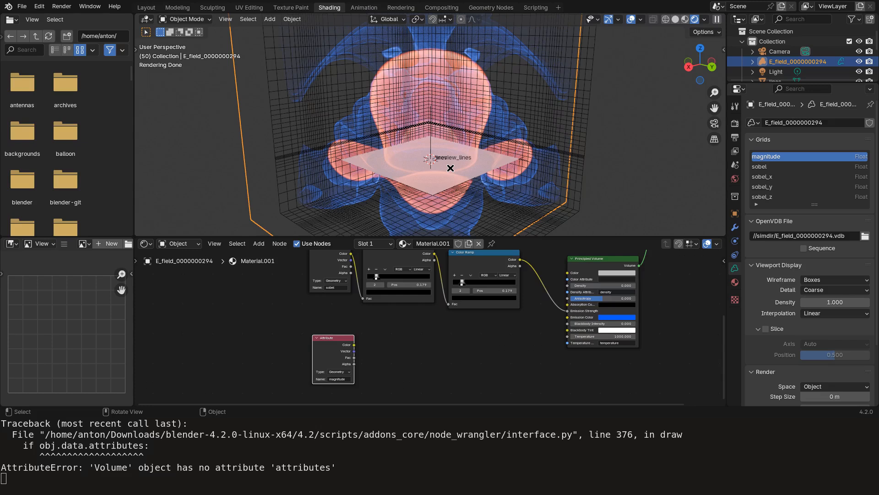
pyautogui.scroll(1, 430, 330)
pyautogui.hotkey('shift', 'a')
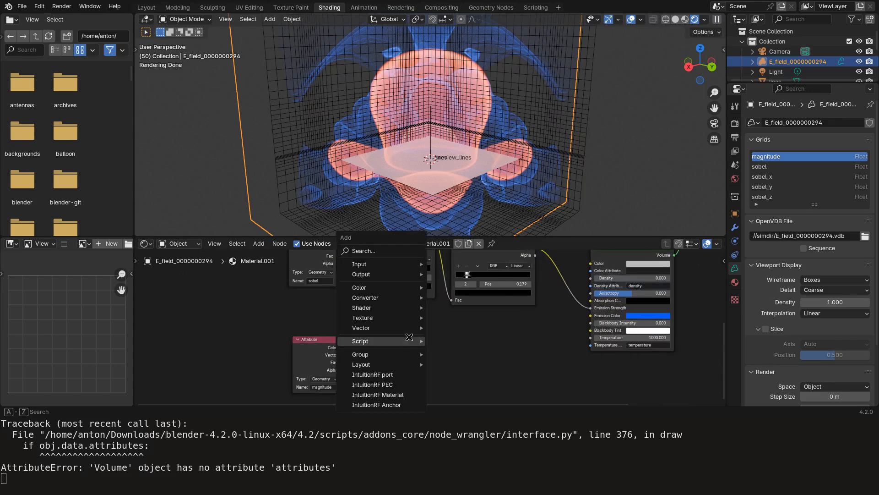
pyautogui.write('ramp')
pyautogui.press('Return')
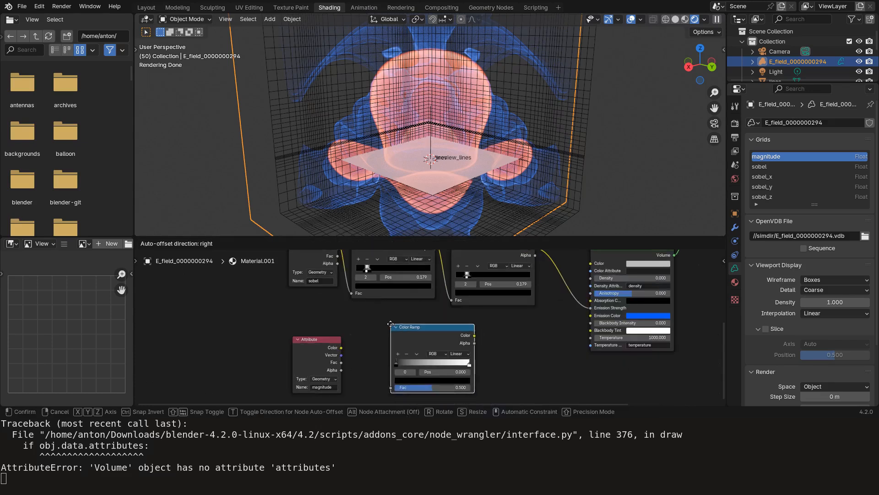
pyautogui.click(410, 324)
pyautogui.scroll(2, 410, 324)
pyautogui.click(400, 316)
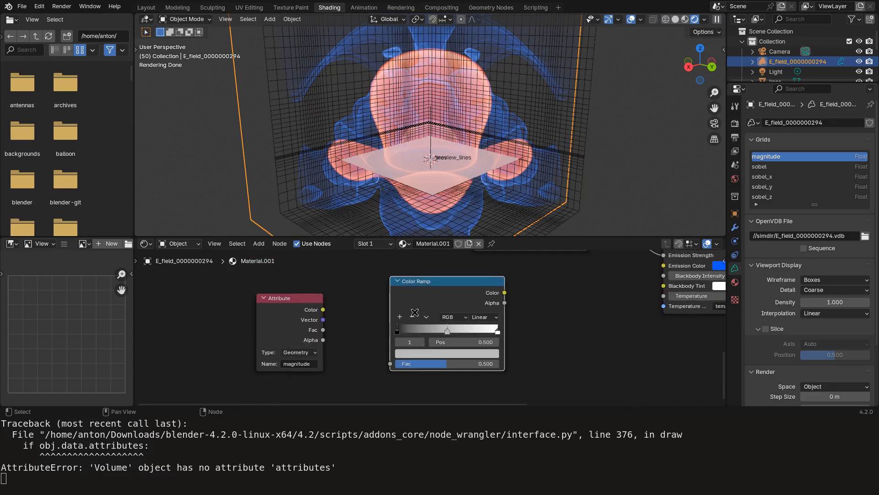
# Colour the new ramp's first stop blue, its last stop orange and its middle stop green.
pyautogui.click(413, 354)
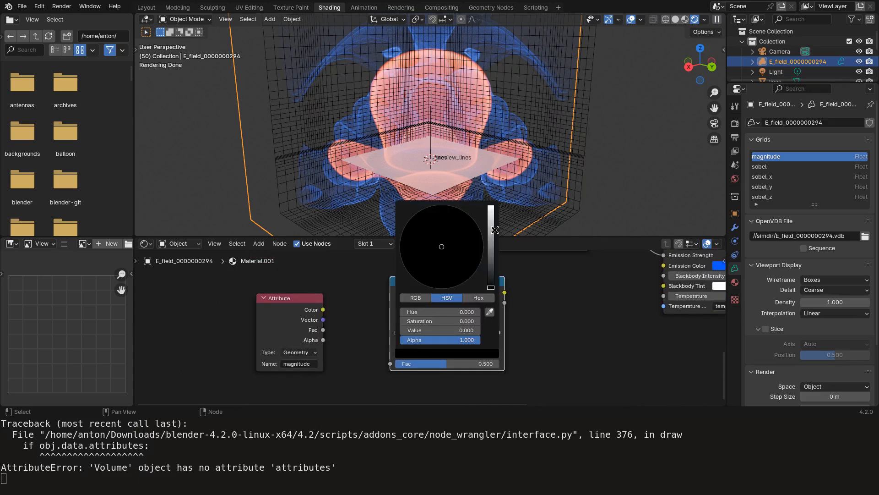
pyautogui.moveTo(459, 224); pyautogui.dragTo(466, 217)
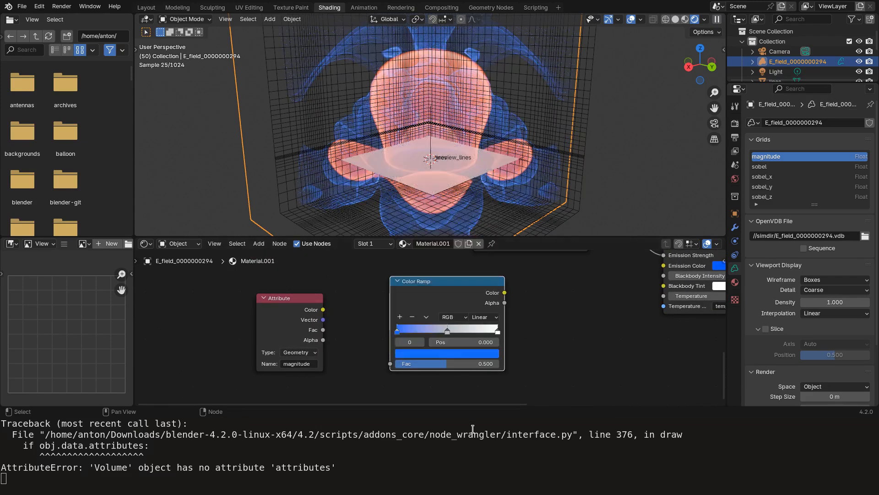
pyautogui.click(496, 327)
pyautogui.click(487, 351)
pyautogui.click(485, 232)
pyautogui.click(448, 329)
pyautogui.click(451, 351)
pyautogui.moveTo(416, 236); pyautogui.dragTo(407, 230)
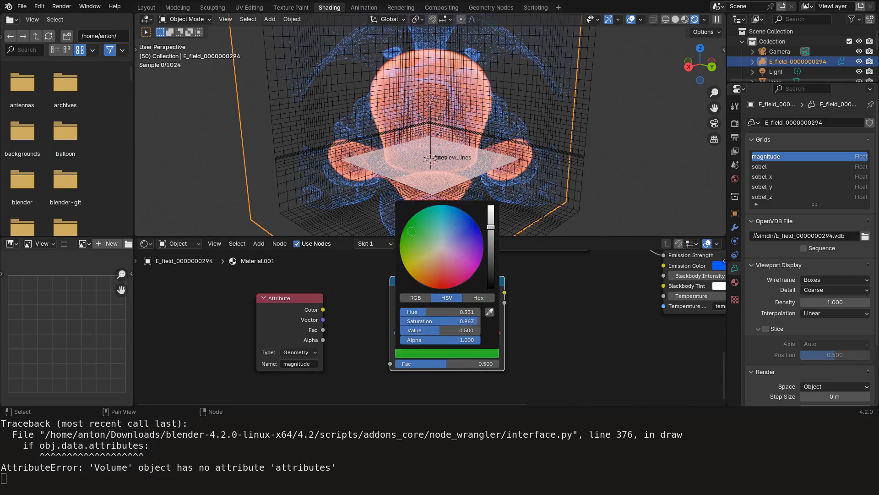
# Connect the magnitude attribute's colour to the new ramp's factor and the ramp's colour to the Sobel Principled Volume's emission colour.
pyautogui.moveTo(458, 328); pyautogui.dragTo(464, 341, button='middle')
pyautogui.moveTo(330, 321); pyautogui.dragTo(397, 376)
pyautogui.moveTo(517, 348); pyautogui.dragTo(461, 355, button='middle')
pyautogui.moveTo(387, 334); pyautogui.dragTo(549, 303)
pyautogui.moveTo(455, 331); pyautogui.dragTo(486, 325, button='middle')
pyautogui.moveTo(395, 325); pyautogui.dragTo(492, 308)
pyautogui.moveTo(377, 329); pyautogui.dragTo(441, 328, button='middle')
# Move the lower magnitude Attribute node away from its ramp and shift the ramp's stops toward orange, placing green at 0.815.
pyautogui.scroll(1, 408, 151)
pyautogui.scroll(-2, 419, 151)
pyautogui.keyDown('shift'); pyautogui.moveTo(434, 149); pyautogui.dragTo(439, 120, button='middle'); pyautogui.keyUp('shift')
pyautogui.moveTo(295, 335); pyautogui.dragTo(335, 331, button='middle')
pyautogui.moveTo(306, 337); pyautogui.dragTo(288, 319)
pyautogui.click(365, 311)
pyautogui.moveTo(485, 316); pyautogui.dragTo(472, 317, button='middle')
pyautogui.moveTo(449, 351); pyautogui.dragTo(536, 352)
# Insert a Math node between the lower magnitude Attribute node and its Color Ramp.
pyautogui.hotkey('shift', 'a')
pyautogui.moveTo(388, 328)
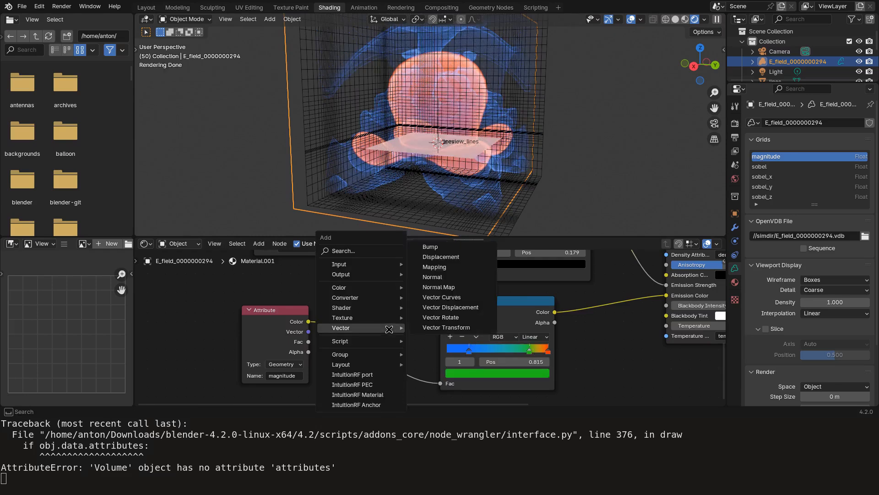
pyautogui.write('math')
pyautogui.press('Return')
pyautogui.click(365, 315)
# Switch the Math node to Multiply and set its value to 8.220.
pyautogui.click(385, 346)
pyautogui.press('m')
pyautogui.keyDown('shift'); pyautogui.moveTo(389, 376); pyautogui.dragTo(377, 376); pyautogui.keyUp('shift')
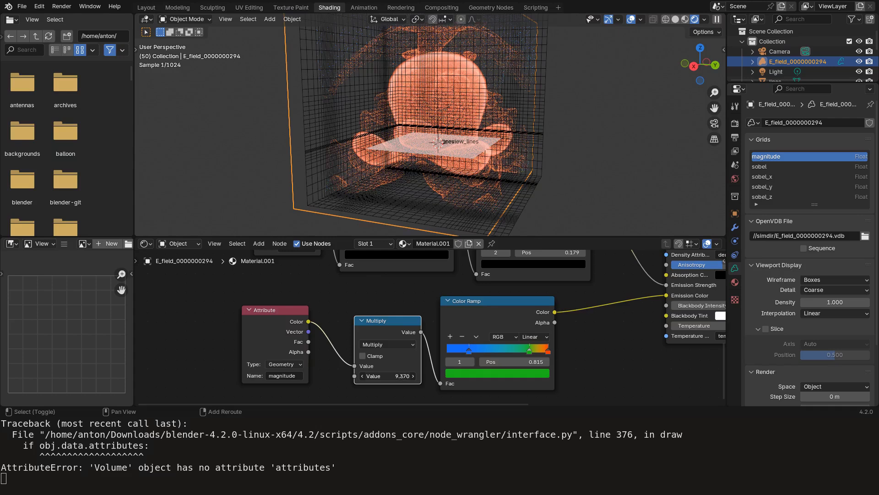
pyautogui.keyDown('shift'); pyautogui.moveTo(390, 376); pyautogui.dragTo(386, 376); pyautogui.keyUp('shift')
pyautogui.moveTo(447, 67); pyautogui.dragTo(441, 117, button='middle')
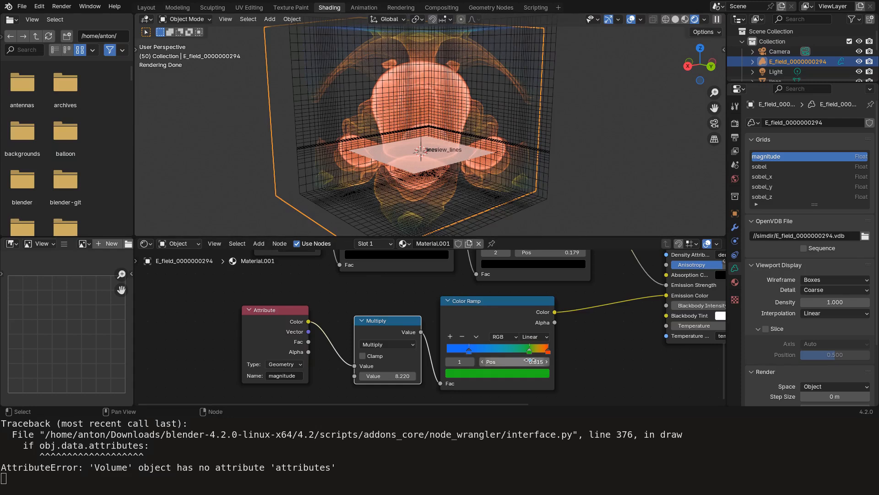
# Move the multicolour ramp's blue stop close to the green one and place the green stop at 0.843.
pyautogui.moveTo(469, 351); pyautogui.dragTo(530, 350)
pyautogui.scroll(-3, 481, 174)
pyautogui.moveTo(478, 176); pyautogui.dragTo(424, 131, button='middle')
pyautogui.scroll(2, 472, 174)
pyautogui.hotkey('ctrl', 's')
pyautogui.press('x')
pyautogui.click(423, 130)
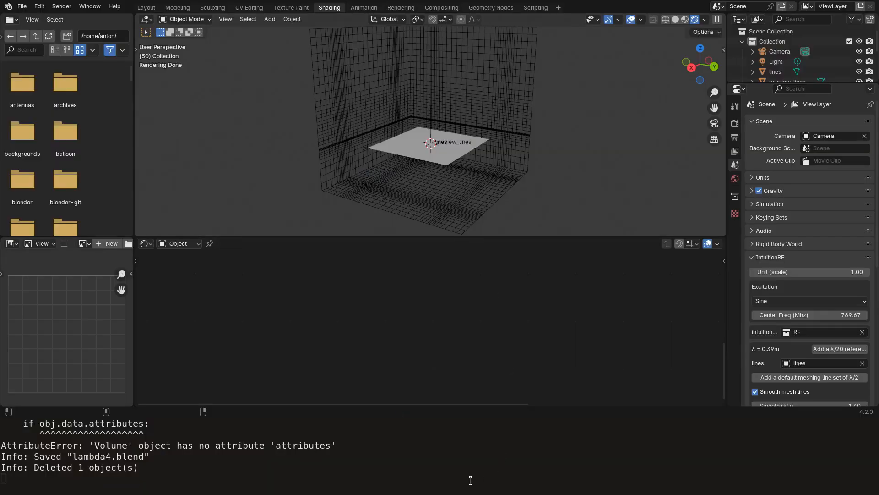
# Switch to a file manager and terminal in part3/simdir and remove the converted volumes with rm *vdb.
pyautogui.press('super+Right')
pyautogui.press('super+Right')
pyautogui.press('super+p')
pyautogui.write('pcm')
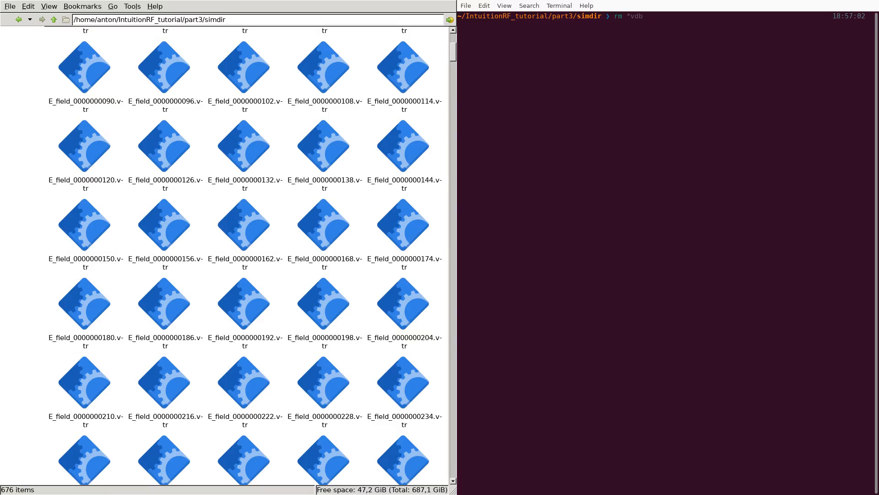
pyautogui.press('Return')
pyautogui.hotkey('ctrl', 'd')
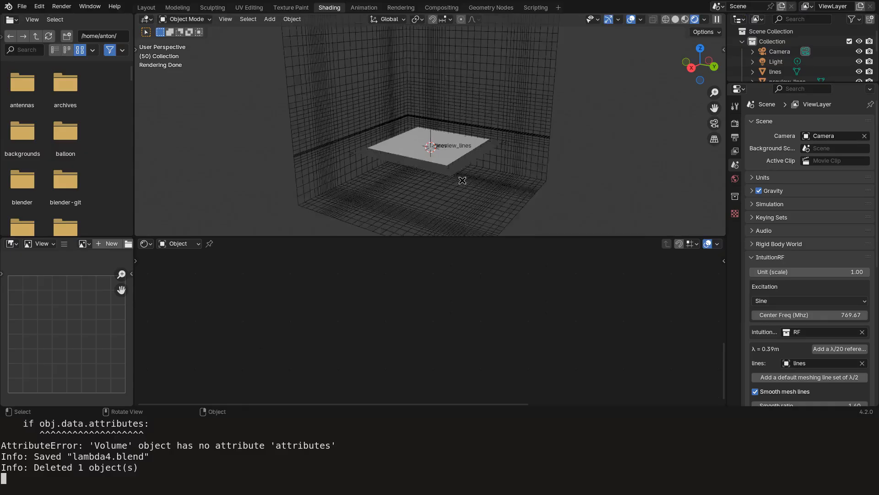
# Return to Blender, select the E_field dump box and convert all its frames to Blender volumes.
pyautogui.scroll(2, 461, 181)
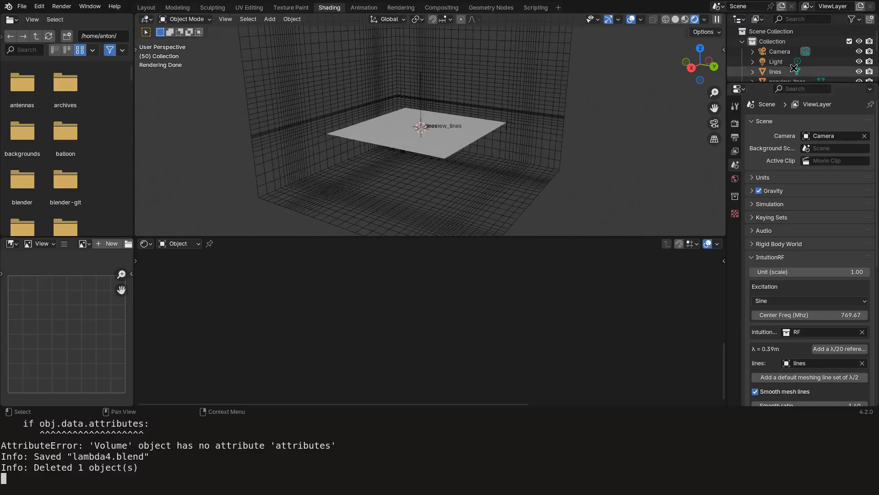
pyautogui.moveTo(795, 85); pyautogui.dragTo(796, 146)
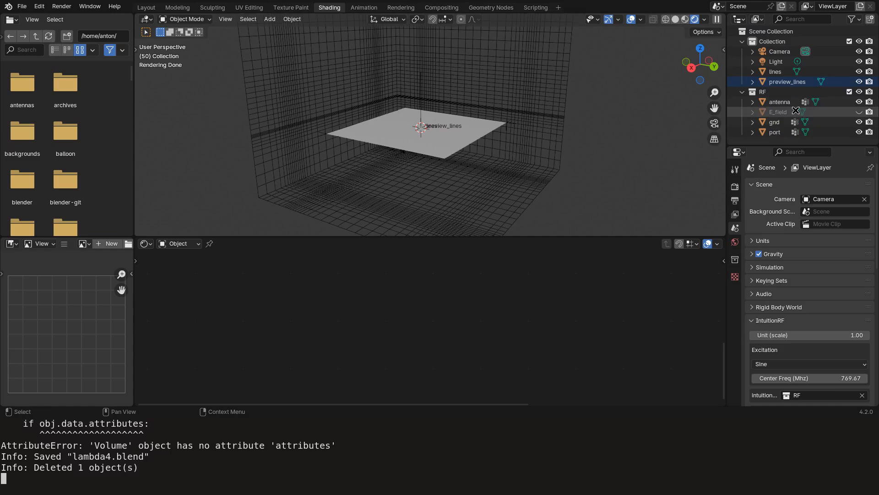
pyautogui.click(804, 111)
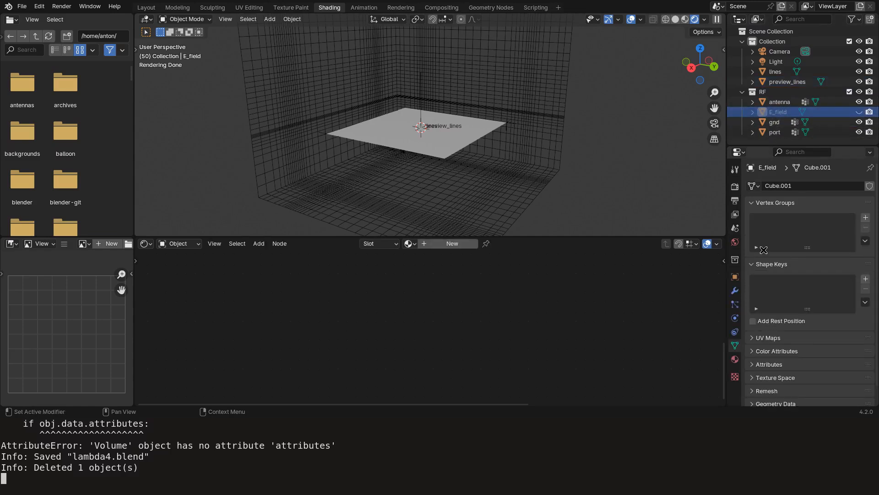
pyautogui.click(735, 277)
pyautogui.scroll(-8, 832, 272)
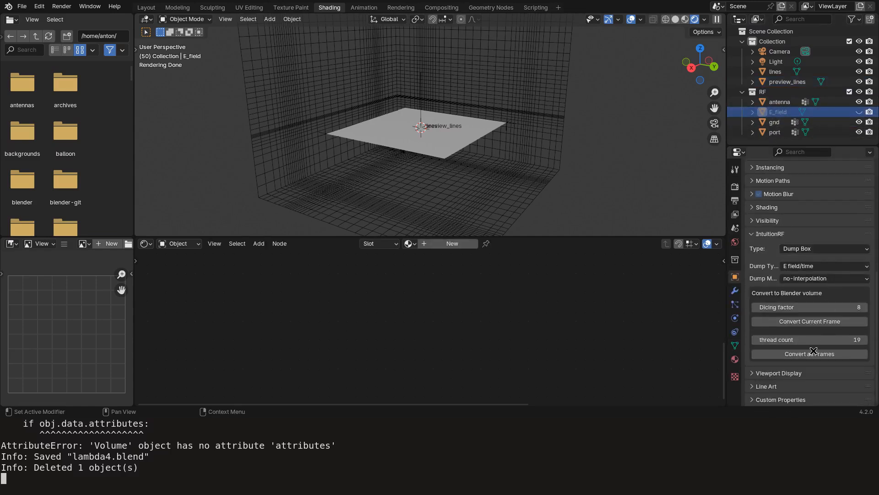
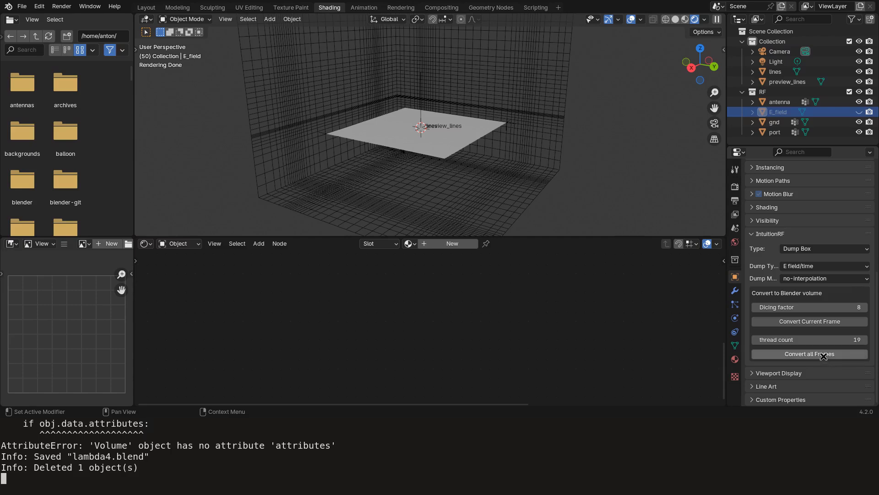
pyautogui.click(825, 356)
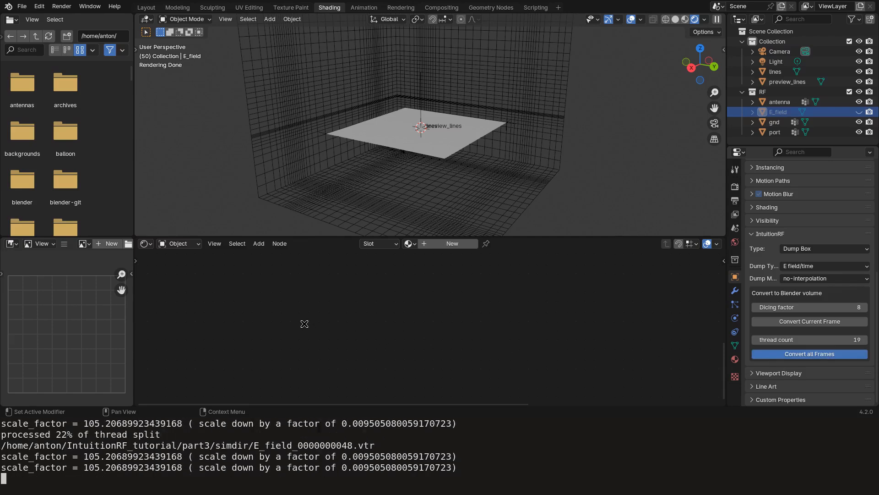
pyautogui.keyDown('super'); pyautogui.moveTo(292, 374); pyautogui.dragTo(296, 266, button='right'); pyautogui.keyUp('super')
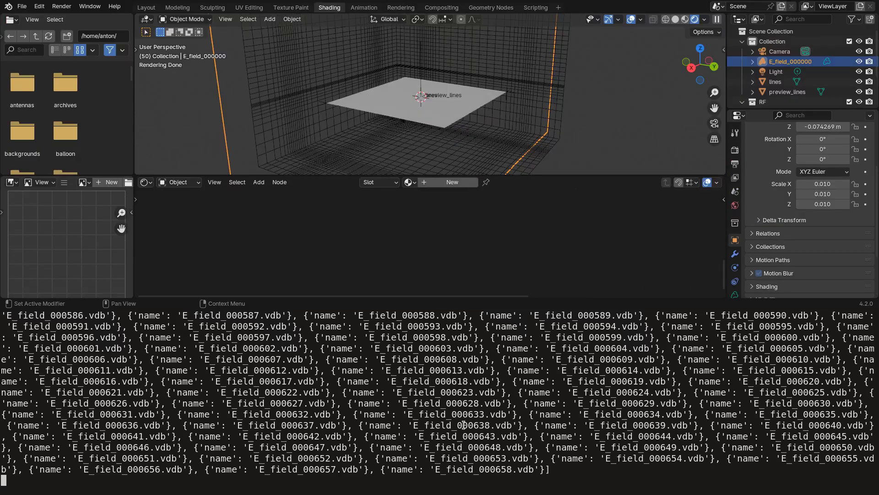
pyautogui.keyDown('super'); pyautogui.moveTo(477, 231); pyautogui.dragTo(477, 348, button='right'); pyautogui.keyUp('super')
# Assign Material.001 to the imported E_field_000000 volume sequence and save the file.
pyautogui.scroll(-4, 489, 150)
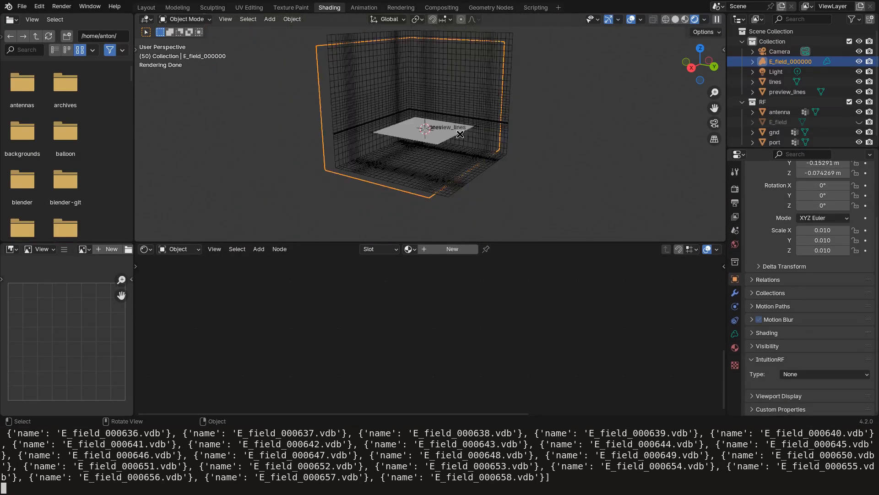
pyautogui.moveTo(458, 138); pyautogui.dragTo(488, 145, button='middle')
pyautogui.click(409, 249)
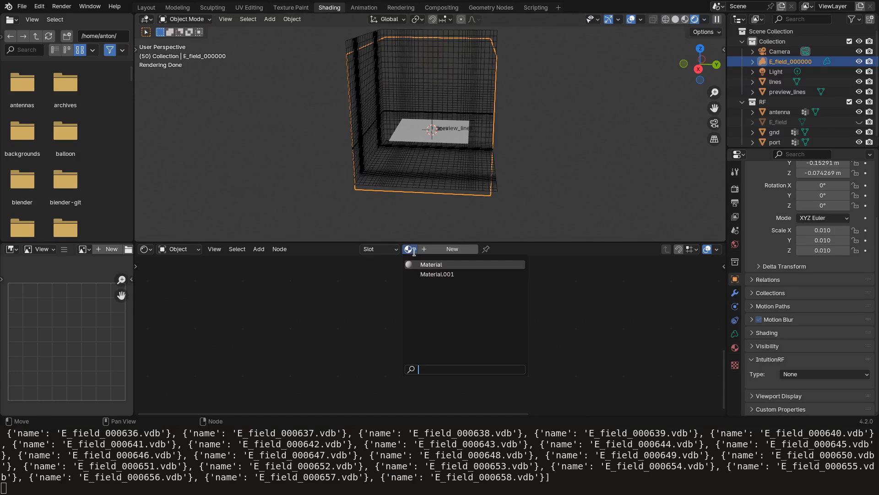
pyautogui.click(426, 274)
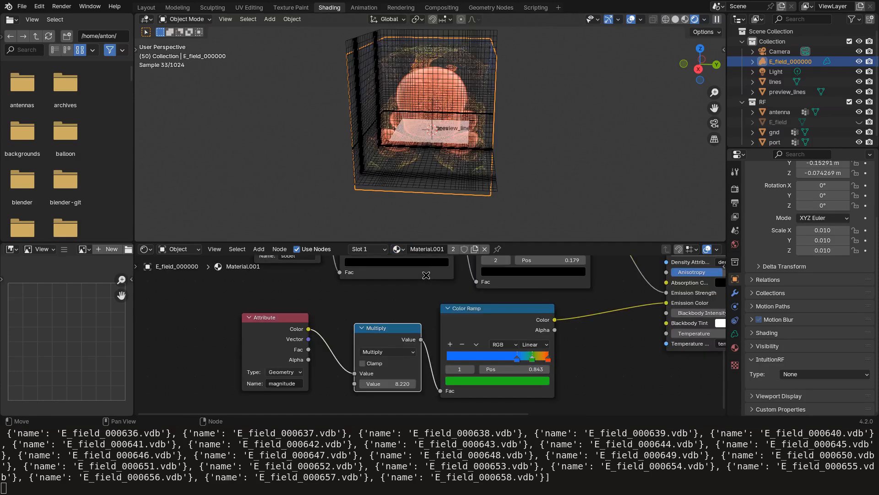
pyautogui.moveTo(472, 151)
pyautogui.mouseDown(button='middle')
pyautogui.moveTo(480, 144)
pyautogui.moveTo(467, 144)
pyautogui.mouseUp(button='middle')
pyautogui.scroll(4, 467, 144)
pyautogui.scroll(-1, 467, 144)
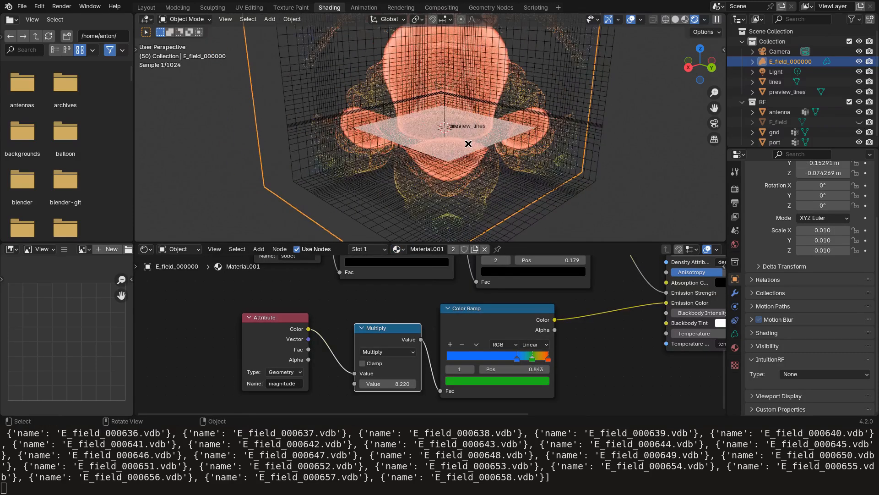
pyautogui.scroll(-2, 464, 154)
pyautogui.hotkey('ctrl', 's')
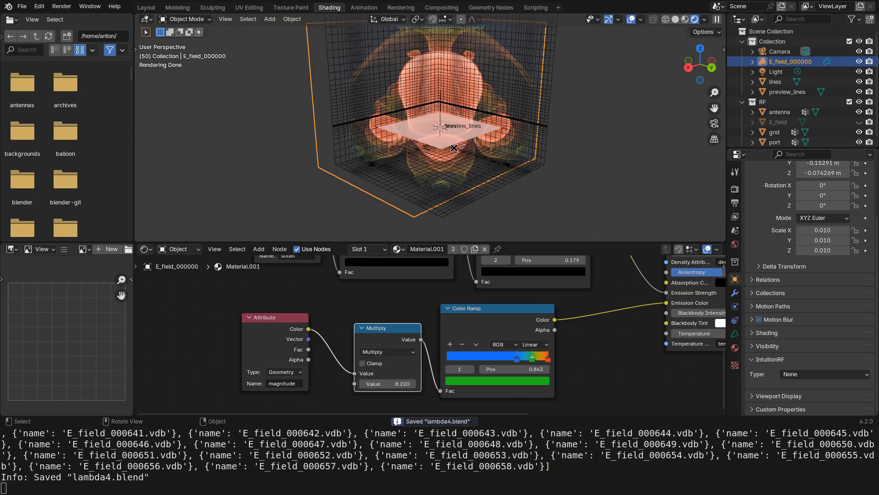
# Open the Animation workspace, show the main viewport in rendered shading and go to frame 1.
pyautogui.click(359, 3)
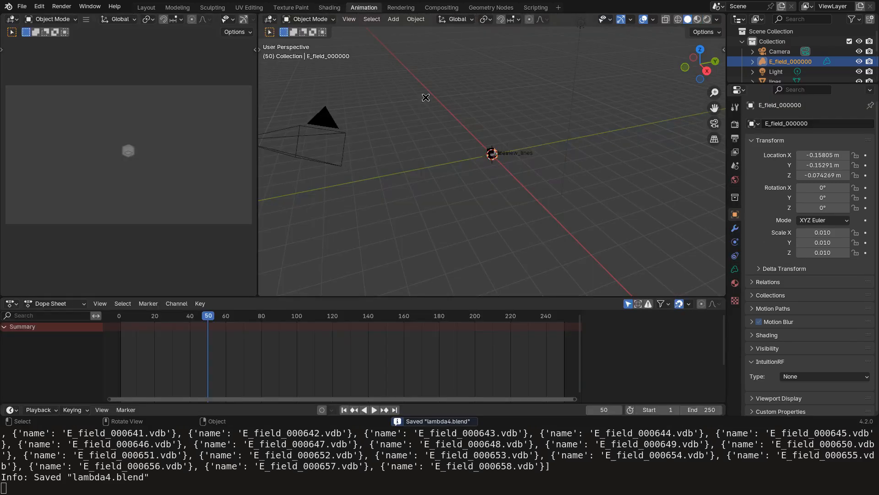
pyautogui.press('z')
pyautogui.moveTo(525, 166); pyautogui.dragTo(511, 167, button='middle')
pyautogui.hotkey('shift', 'Left')
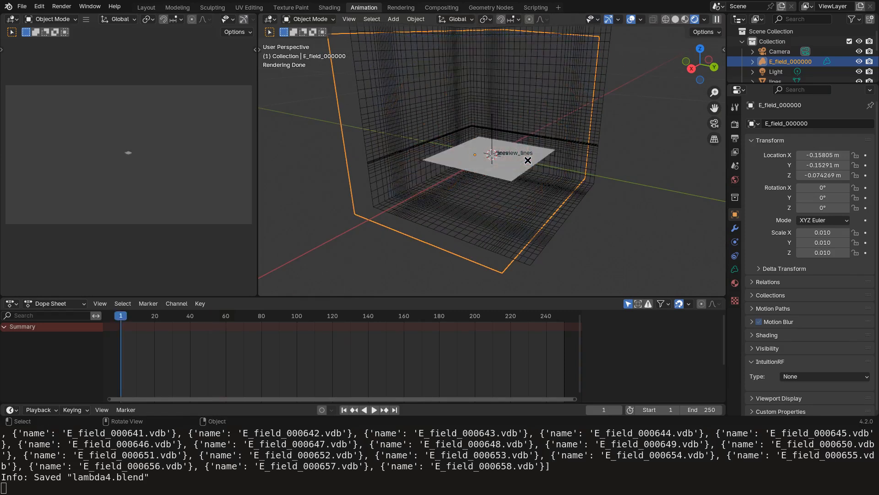
# Play the E-field animation, view it from another angle and stop at frame 93.
pyautogui.press('space')
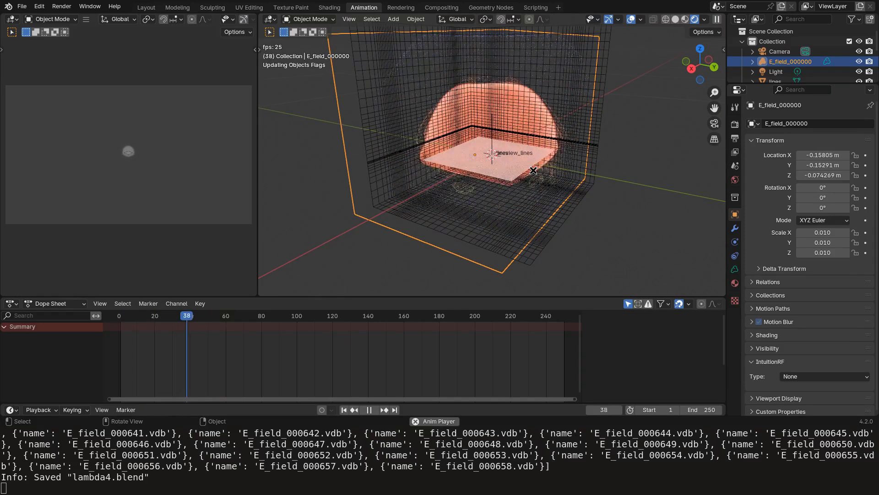
pyautogui.press('space')
pyautogui.press('space')
pyautogui.moveTo(549, 176); pyautogui.dragTo(407, 143, button='middle')
pyautogui.press('space')
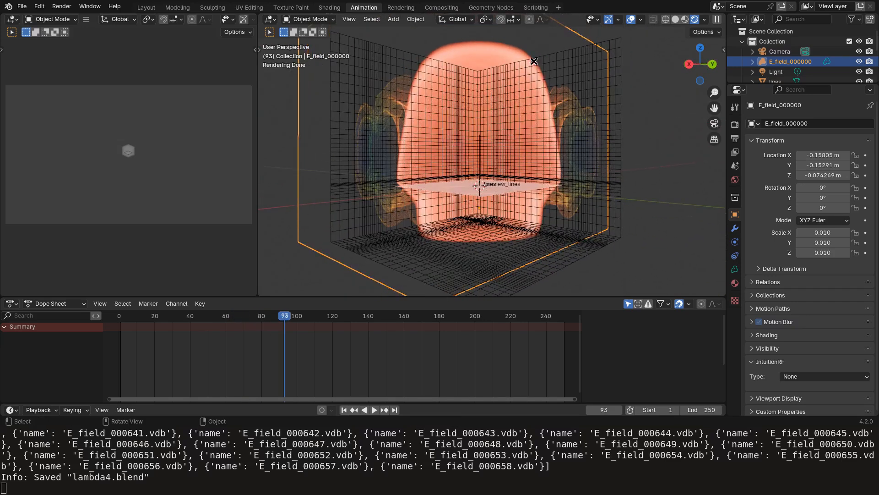
# Return to the Shading workspace and move the upper magnitude Attribute node away from its first Color Ramp.
pyautogui.click(324, 5)
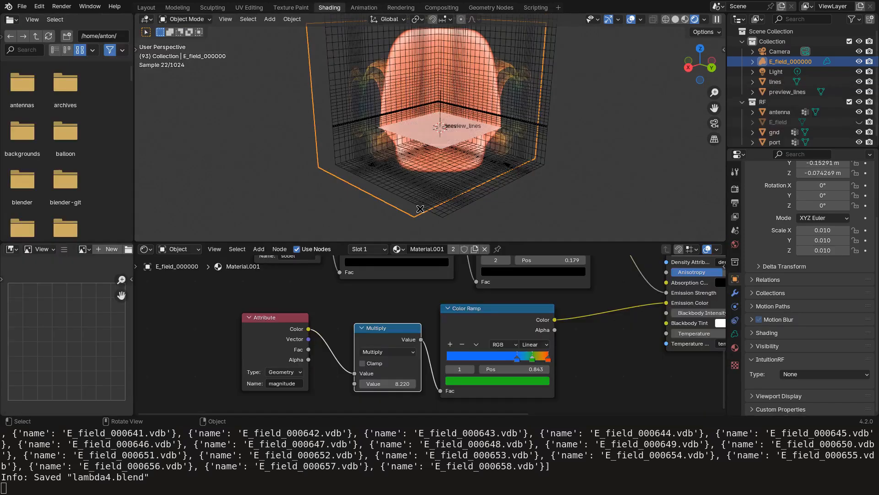
pyautogui.scroll(4, 384, 328)
pyautogui.moveTo(383, 328); pyautogui.dragTo(388, 390, button='middle')
pyautogui.scroll(5, 403, 344)
pyautogui.moveTo(399, 312); pyautogui.dragTo(446, 333, button='middle')
pyautogui.moveTo(235, 301); pyautogui.dragTo(150, 302)
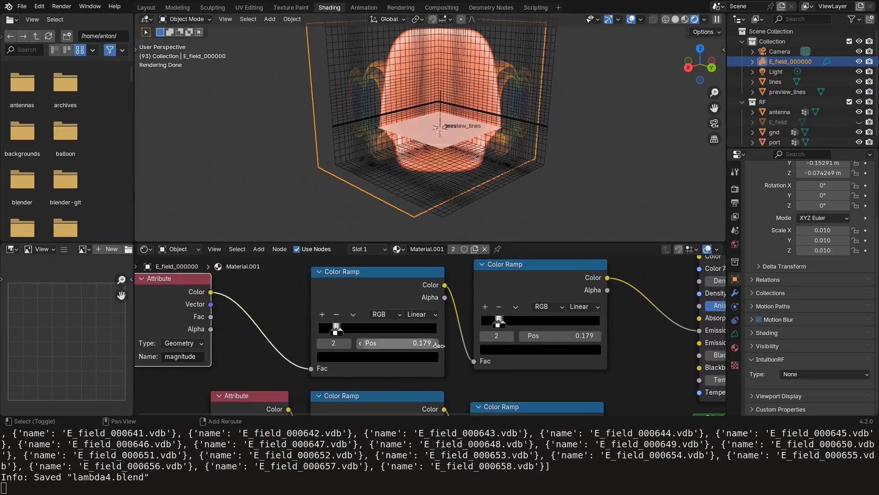
# Duplicate the Multiply node and insert the copy between the upper magnitude Attribute node and its first Color Ramp.
pyautogui.scroll(-9, 537, 336)
pyautogui.moveTo(535, 361); pyautogui.dragTo(497, 264, button='middle')
pyautogui.hotkey('shift', 'd')
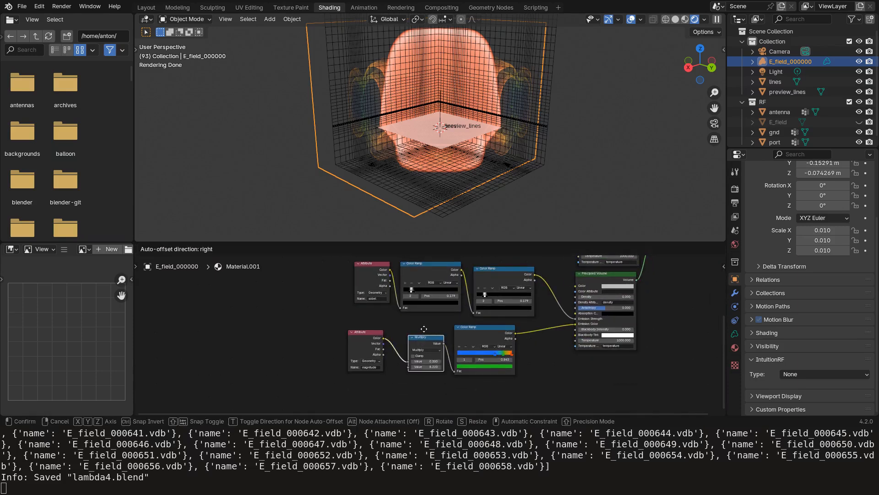
pyautogui.click(376, 289)
pyautogui.scroll(6, 405, 317)
pyautogui.moveTo(405, 318); pyautogui.dragTo(469, 338, button='middle')
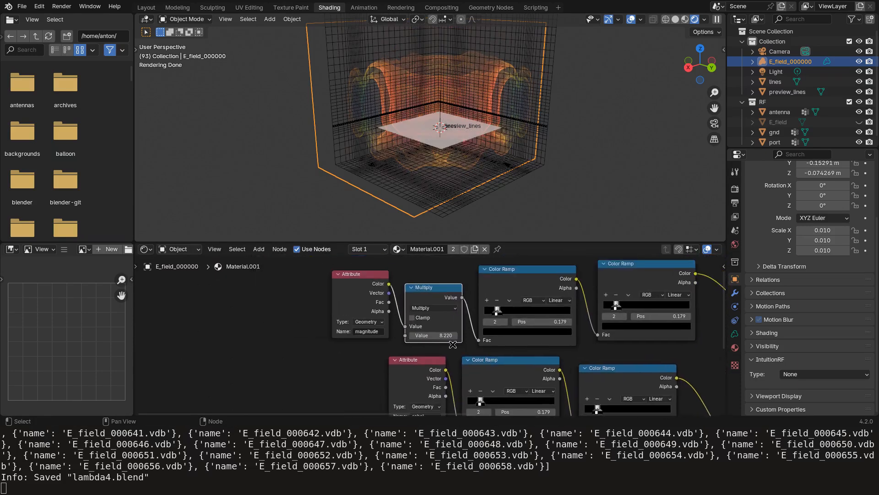
# Try a value of 0.4 on the upper Multiply node and set it to 0.5.
pyautogui.scroll(8, 430, 336)
pyautogui.moveTo(450, 339); pyautogui.dragTo(451, 339)
pyautogui.write('.4')
pyautogui.press('Return')
pyautogui.click(433, 335)
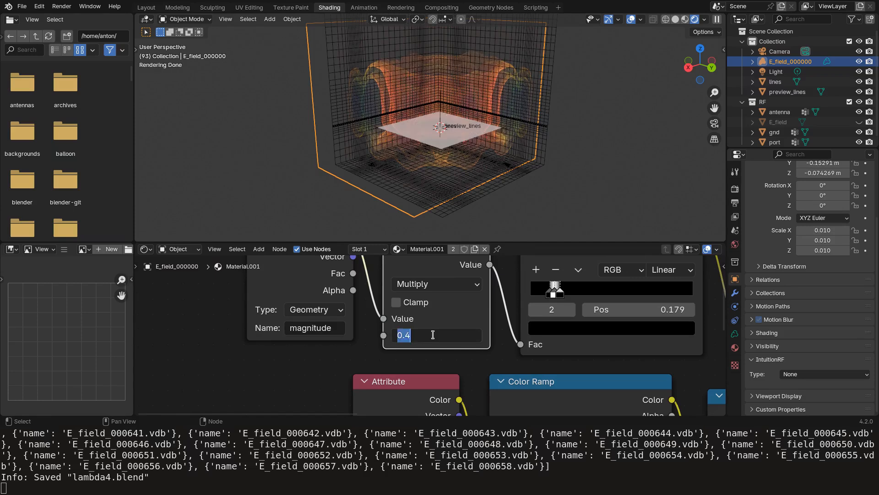
pyautogui.write('.5')
pyautogui.press('Return')
pyautogui.scroll(-3, 442, 381)
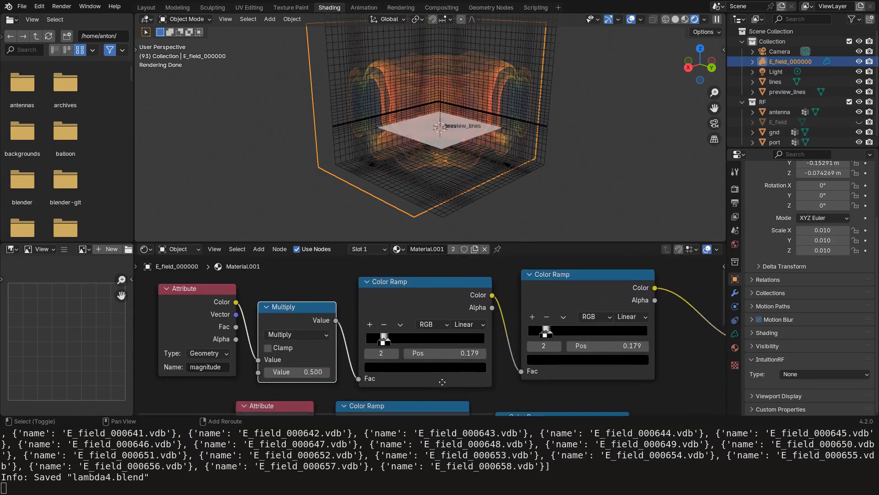
# Try the upper Multiply node between the second Color Ramp and the Principled Volume's Emission Strength input.
pyautogui.keyDown('shift'); pyautogui.moveTo(442, 382); pyautogui.dragTo(387, 369, button='middle'); pyautogui.keyUp('shift')
pyautogui.keyDown('alt'); pyautogui.moveTo(244, 301); pyautogui.dragTo(646, 282); pyautogui.keyUp('alt')
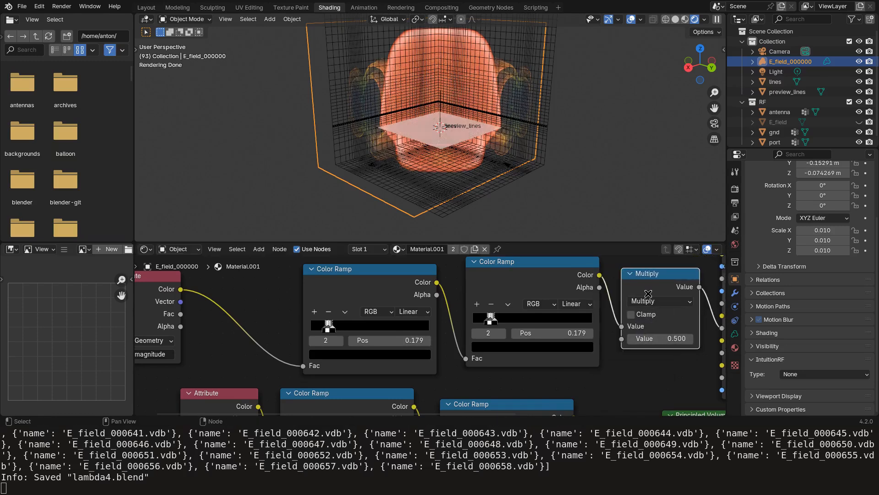
pyautogui.scroll(-3, 566, 319)
pyautogui.moveTo(564, 316); pyautogui.dragTo(515, 327, button='middle')
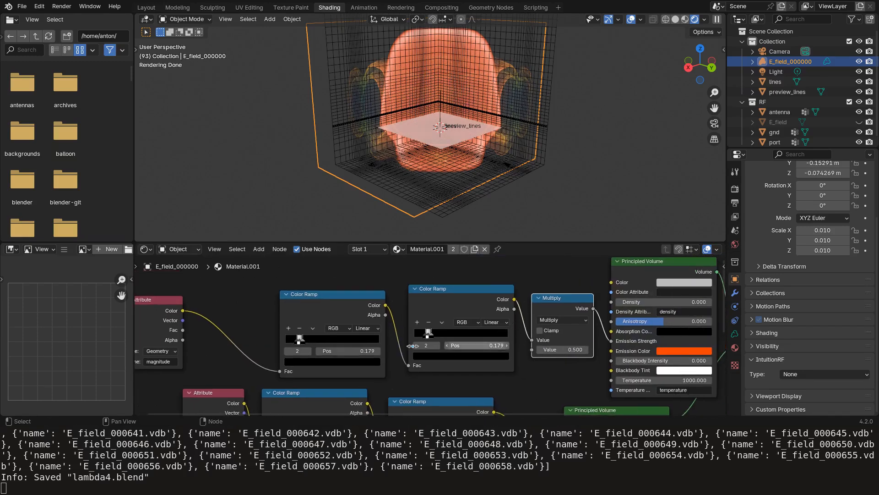
pyautogui.scroll(4, 431, 336)
pyautogui.scroll(-3, 596, 309)
# Detach the upper Multiply node from the Emission Strength link and delete it.
pyautogui.moveTo(634, 314); pyautogui.dragTo(660, 339, button='middle')
pyautogui.keyDown('alt'); pyautogui.moveTo(612, 329); pyautogui.dragTo(602, 248); pyautogui.keyUp('alt')
pyautogui.press('x')
# Bring the first Color Ramp closer to the upper magnitude Attribute node and shift its stops, placing stop 2 at 0.220.
pyautogui.moveTo(320, 379); pyautogui.dragTo(497, 327, button='middle')
pyautogui.scroll(4, 517, 295)
pyautogui.moveTo(495, 285); pyautogui.dragTo(450, 281)
pyautogui.moveTo(448, 327); pyautogui.dragTo(454, 326)
pyautogui.moveTo(436, 326); pyautogui.dragTo(460, 329)
# Play the E-field animation and examine the field from a low side angle and from above.
pyautogui.press('space')
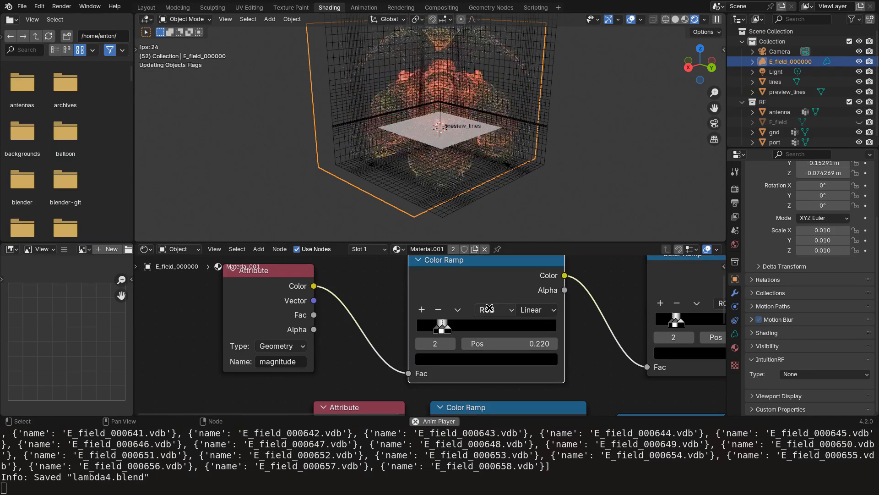
pyautogui.press('space')
pyautogui.scroll(2, 491, 138)
pyautogui.press('space')
pyautogui.moveTo(490, 128); pyautogui.dragTo(463, 119, button='middle')
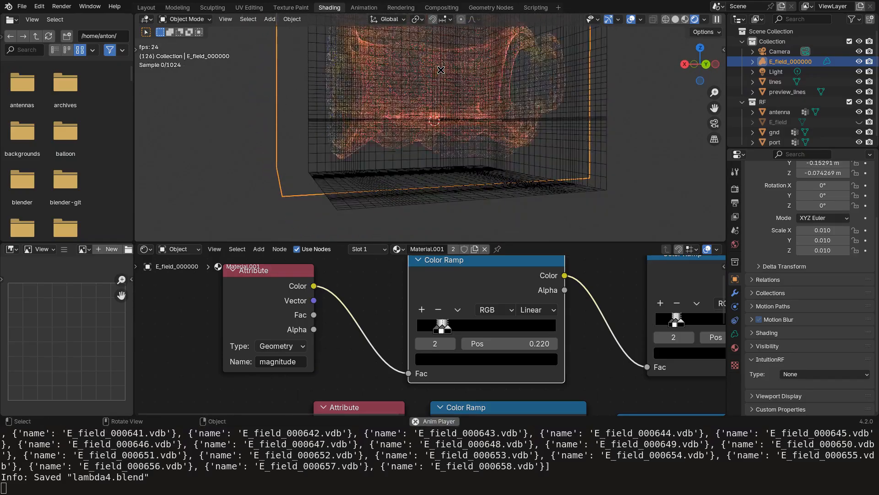
pyautogui.moveTo(446, 106); pyautogui.dragTo(466, 132, button='middle')
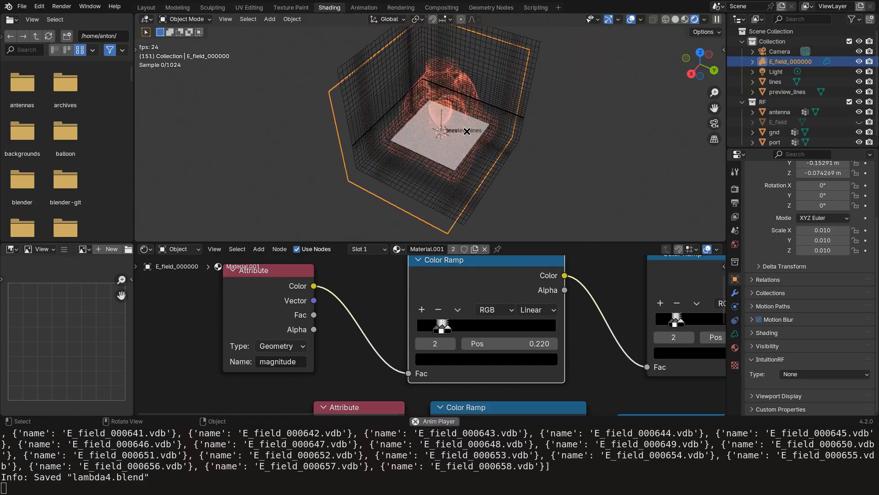
# Examine the animated field from the top view and from oblique angles, and return to frame 1.
pyautogui.press('KP_7')
pyautogui.press('space')
pyautogui.scroll(3, 463, 128)
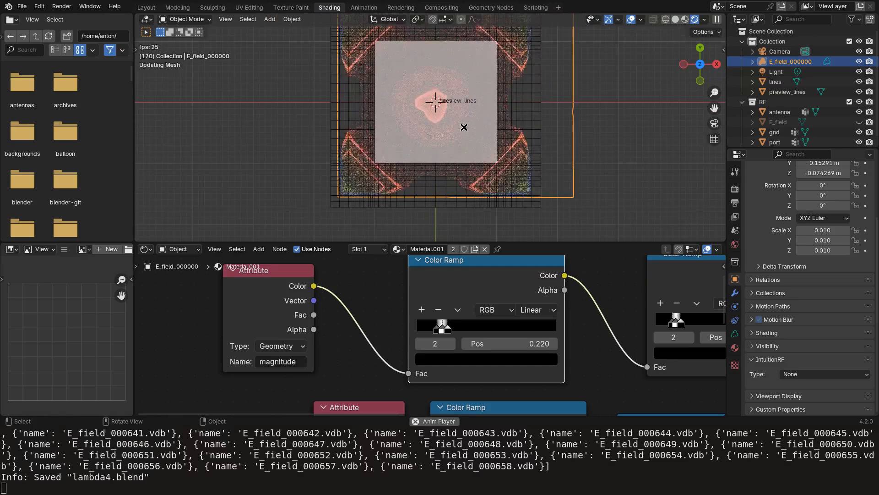
pyautogui.keyDown('shift'); pyautogui.moveTo(464, 127); pyautogui.dragTo(454, 169, button='middle'); pyautogui.keyUp('shift')
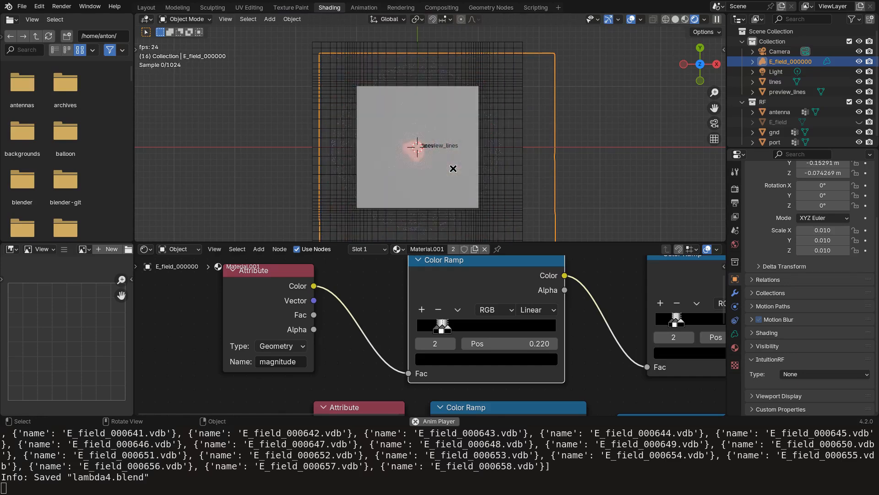
pyautogui.moveTo(459, 159); pyautogui.dragTo(452, 97, button='middle')
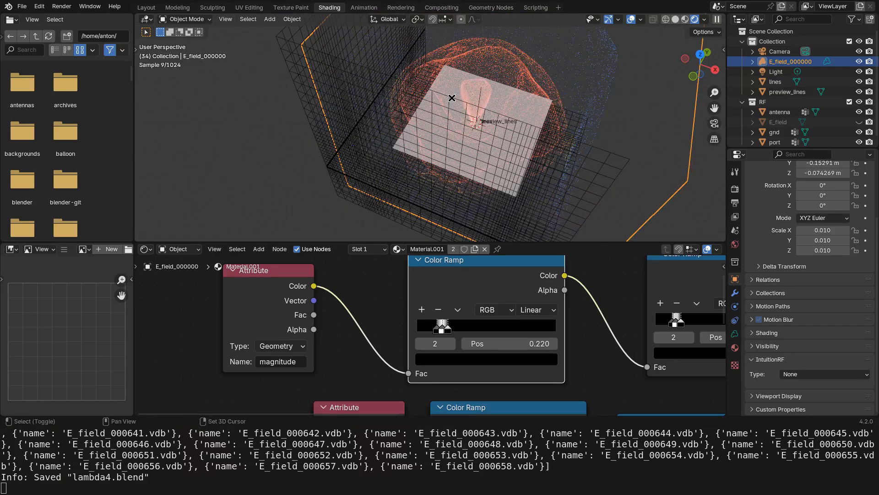
pyautogui.scroll(-4, 452, 98)
pyautogui.moveTo(536, 124); pyautogui.dragTo(454, 95, button='middle')
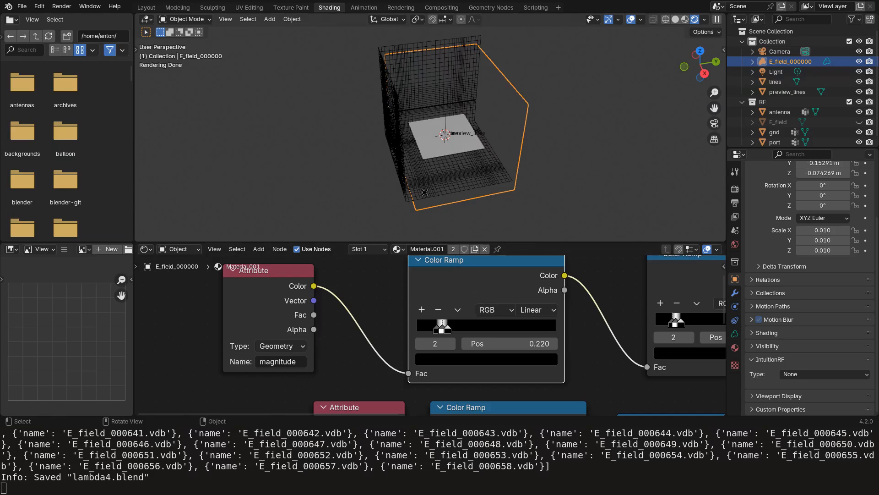
# Switch to the Animation workspace and set the scene's end frame to 1000.
pyautogui.click(364, 7)
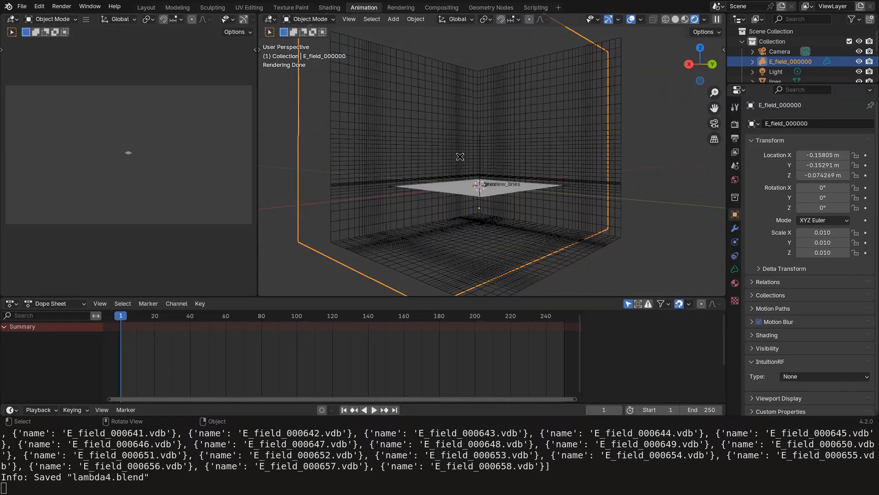
pyautogui.keyDown('ctrl'); pyautogui.moveTo(539, 317); pyautogui.dragTo(399, 362, button='middle'); pyautogui.keyUp('ctrl')
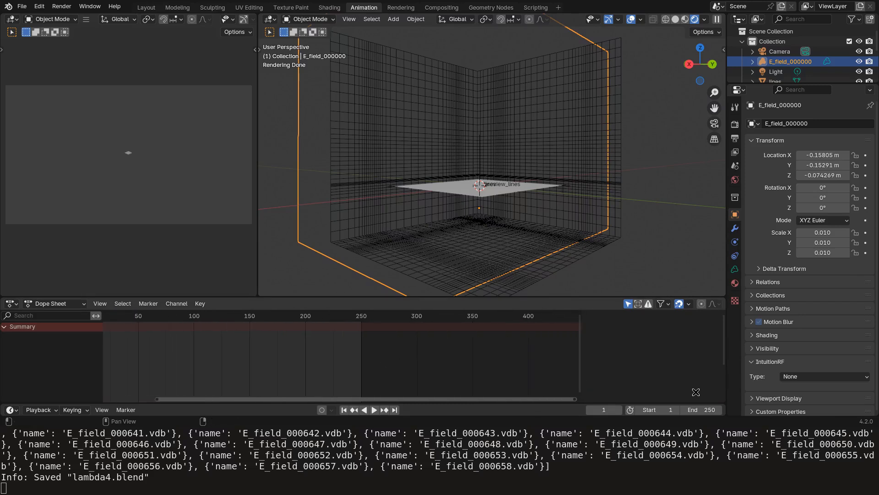
pyautogui.write('00')
pyautogui.press('Return')
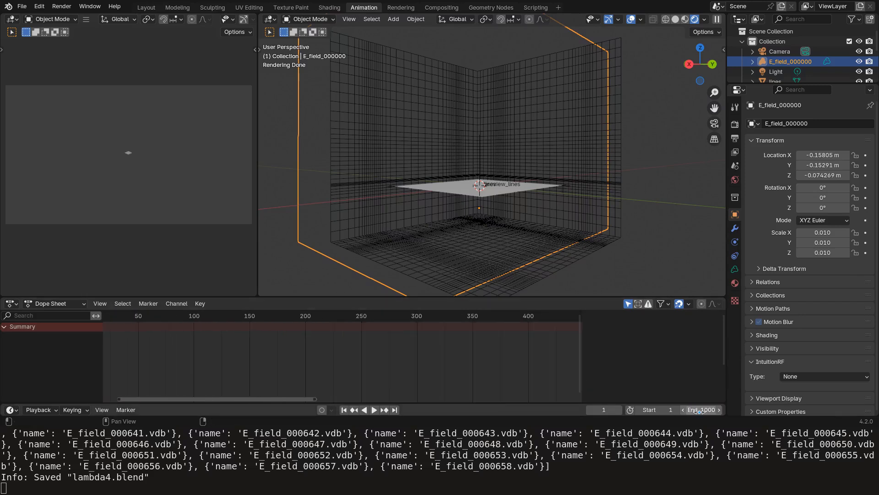
# Play the start of the animation and scrub the timeline to frames 306 and 424 to examine the field.
pyautogui.scroll(-6, 527, 210)
pyautogui.moveTo(521, 212); pyautogui.dragTo(510, 241, button='middle')
pyautogui.scroll(5, 510, 241)
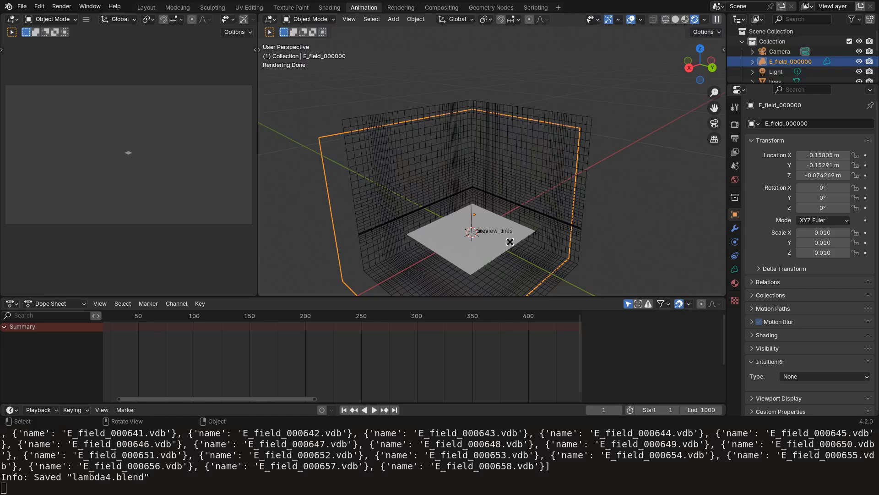
pyautogui.press('space')
pyautogui.press('space')
pyautogui.scroll(-2, 402, 339)
pyautogui.click(402, 317)
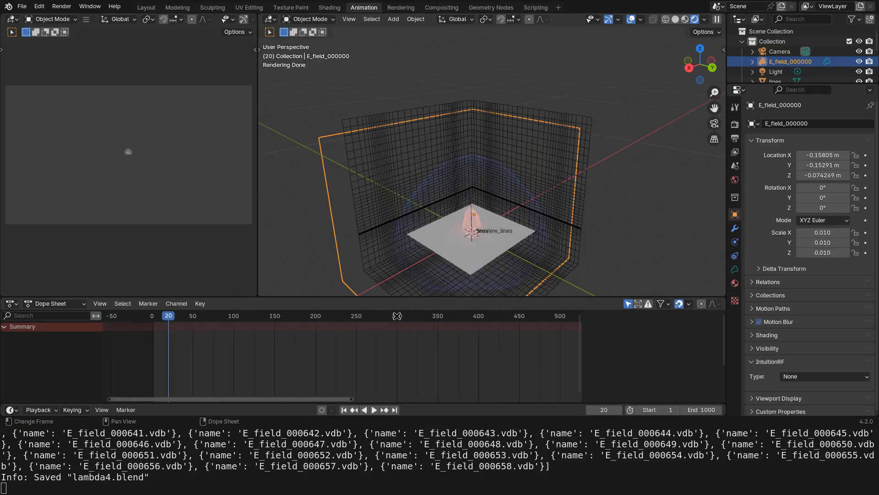
pyautogui.scroll(-4, 394, 348)
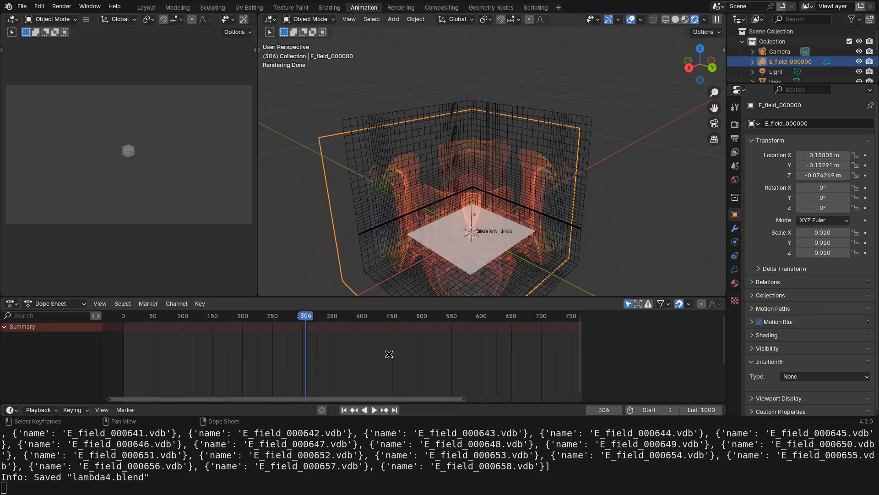
pyautogui.moveTo(423, 356); pyautogui.dragTo(433, 355, button='middle')
pyautogui.moveTo(324, 315); pyautogui.dragTo(366, 324)
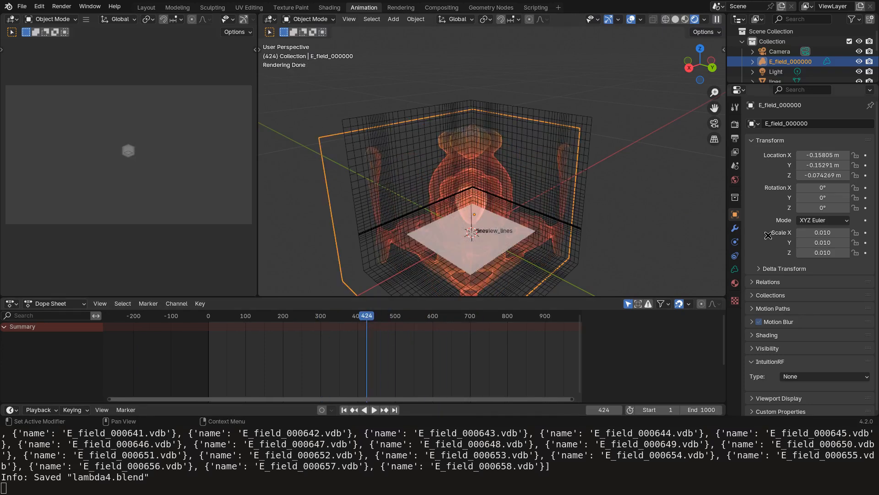
# Check the frame count in the volume's OpenVDB sequence settings and set the scene's end frame to 659.
pyautogui.click(735, 269)
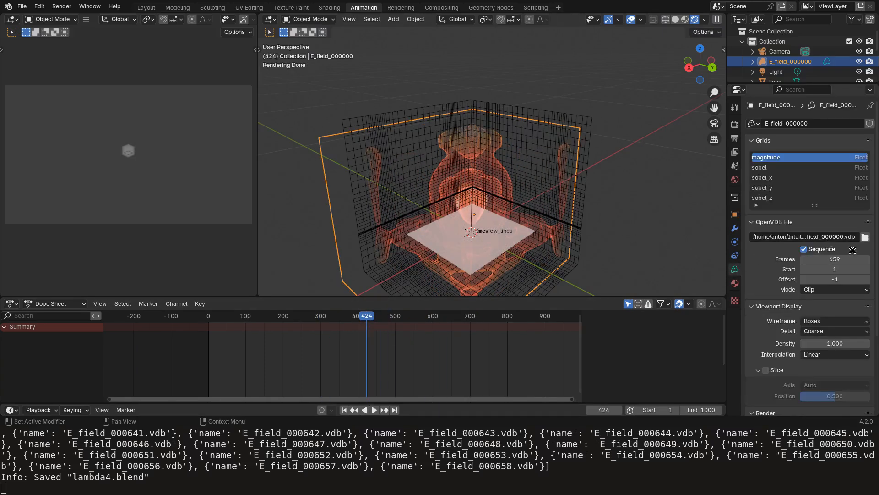
pyautogui.keyDown('shift'); pyautogui.moveTo(504, 222); pyautogui.dragTo(642, 385, button='middle'); pyautogui.keyUp('shift')
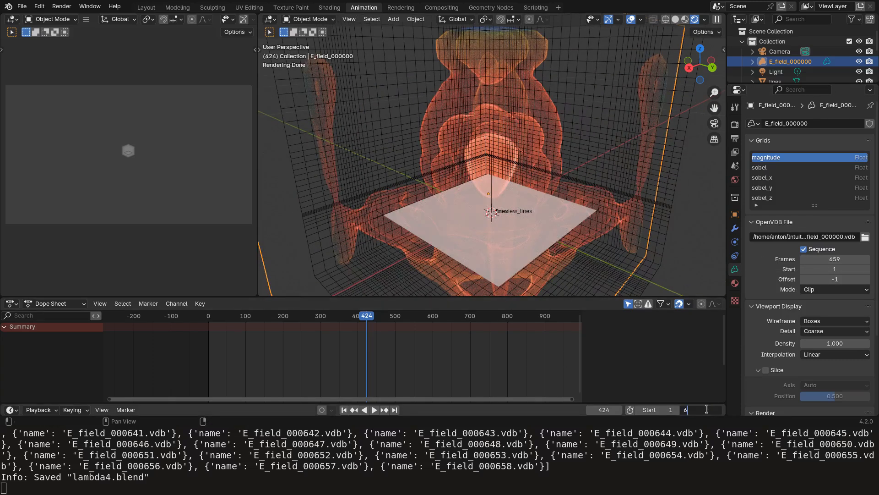
pyautogui.click(707, 409)
pyautogui.write('659')
pyautogui.press('Return')
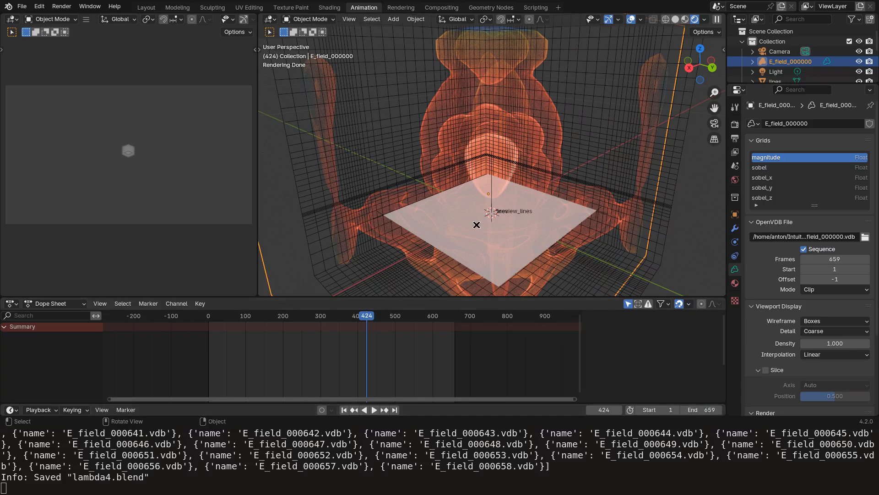
# Play the animation to frame 452 and examine the field from another angle.
pyautogui.scroll(-4, 477, 215)
pyautogui.press('space')
pyautogui.press('space')
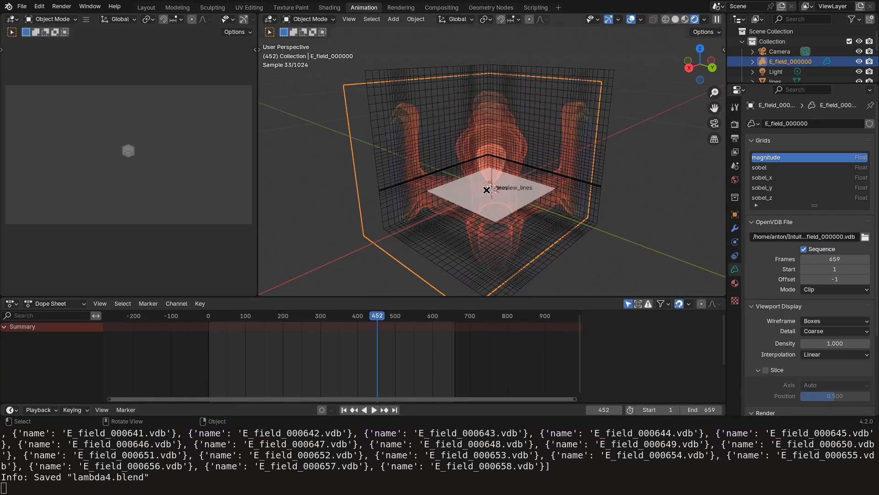
pyautogui.scroll(2, 502, 221)
pyautogui.moveTo(504, 214); pyautogui.dragTo(564, 181, button='middle')
# Return to the Shading workspace and set the lower magnitude Multiply node's value to 7.500.
pyautogui.click(330, 6)
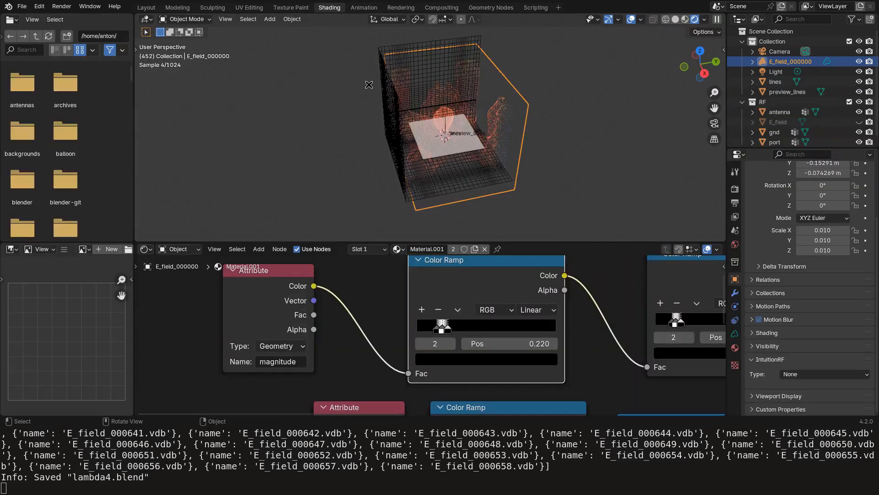
pyautogui.moveTo(473, 128); pyautogui.dragTo(408, 132, button='middle')
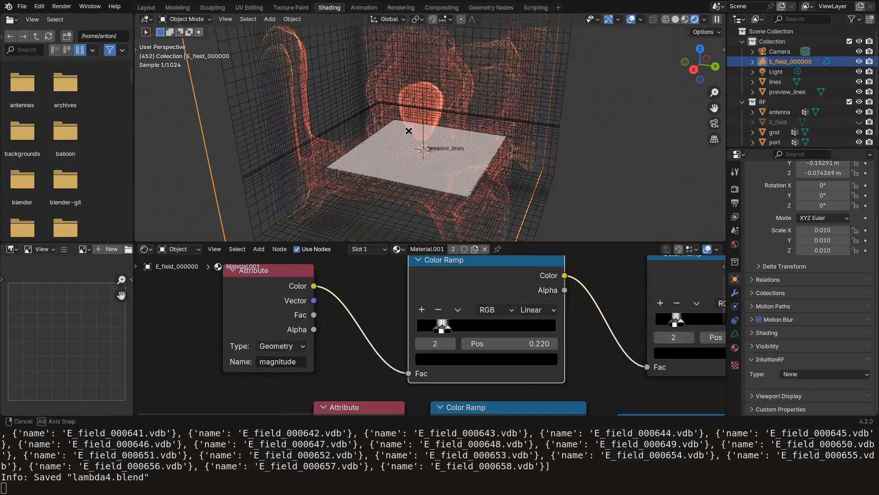
pyautogui.scroll(-3, 458, 326)
pyautogui.moveTo(556, 400); pyautogui.dragTo(505, 305, button='middle')
pyautogui.moveTo(538, 333); pyautogui.dragTo(515, 406, button='middle')
pyautogui.scroll(2, 515, 407)
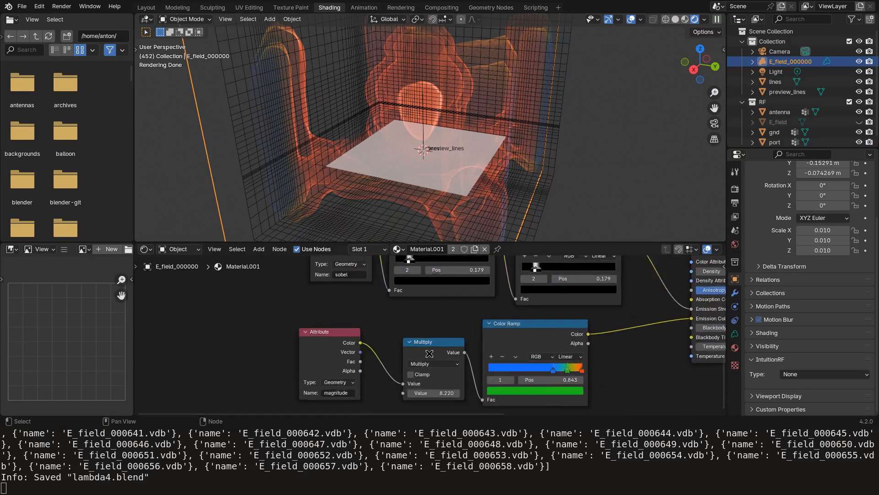
pyautogui.keyDown('shift'); pyautogui.moveTo(440, 362); pyautogui.dragTo(424, 362); pyautogui.keyUp('shift')
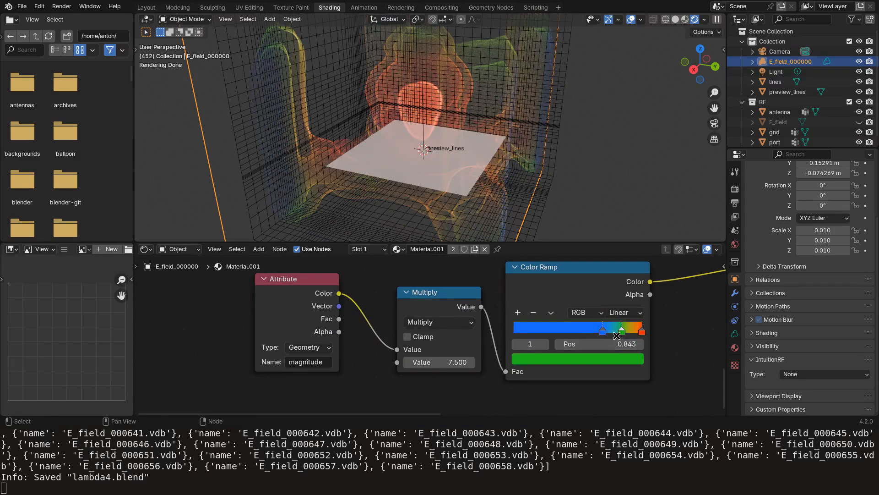
# Shift the blue and green stops of the magnitude Color Ramp toward the red end, with the green stop at 0.927.
pyautogui.moveTo(601, 328); pyautogui.dragTo(593, 328)
pyautogui.moveTo(573, 330); pyautogui.dragTo(611, 328)
pyautogui.click(631, 330)
# Play the recoloured animation to frame 474 and examine the field from another angle.
pyautogui.scroll(-5, 478, 165)
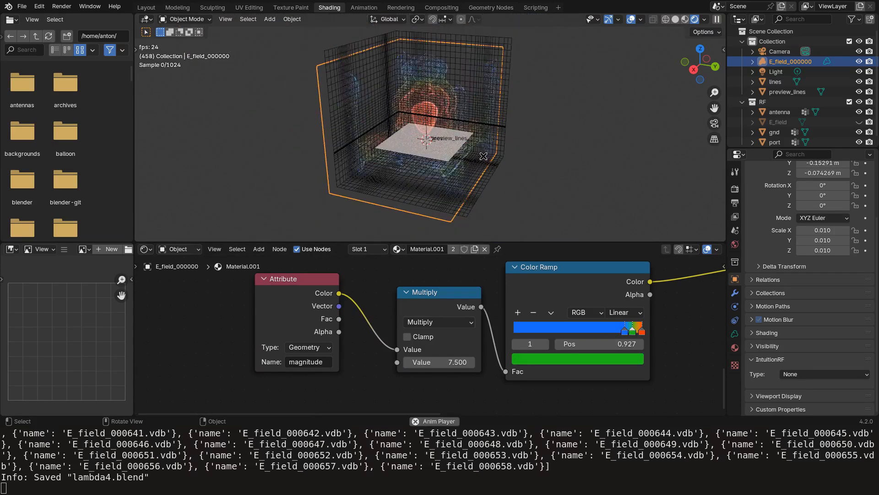
pyautogui.scroll(3, 467, 154)
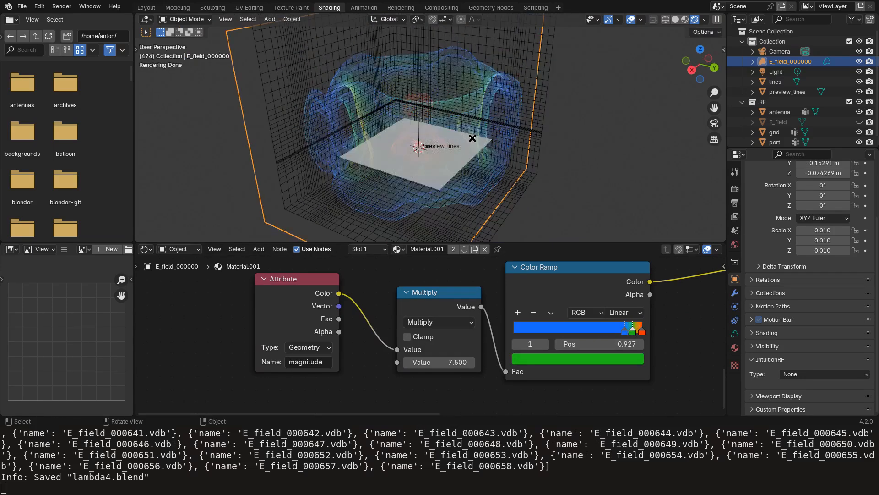
pyautogui.keyDown('shift'); pyautogui.moveTo(472, 138); pyautogui.dragTo(468, 152, button='middle'); pyautogui.keyUp('shift')
pyautogui.scroll(-2, 493, 275)
pyautogui.moveTo(496, 262); pyautogui.dragTo(409, 329, button='middle')
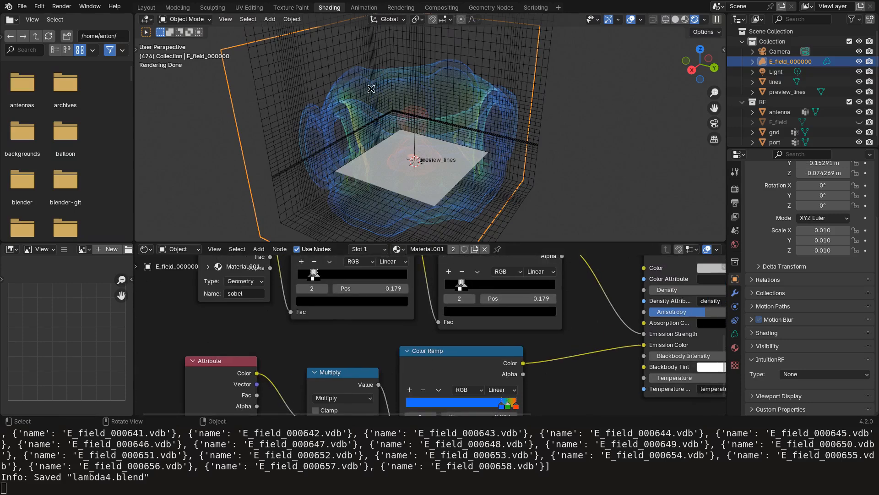
pyautogui.moveTo(343, 106); pyautogui.dragTo(475, 135, button='middle')
# Move the second Color Ramp of the sobel chain slightly upward in the node layout.
pyautogui.scroll(2, 361, 271)
pyautogui.moveTo(368, 281); pyautogui.dragTo(462, 331, button='middle')
pyautogui.moveTo(540, 315); pyautogui.dragTo(513, 336, button='middle')
pyautogui.click(590, 318)
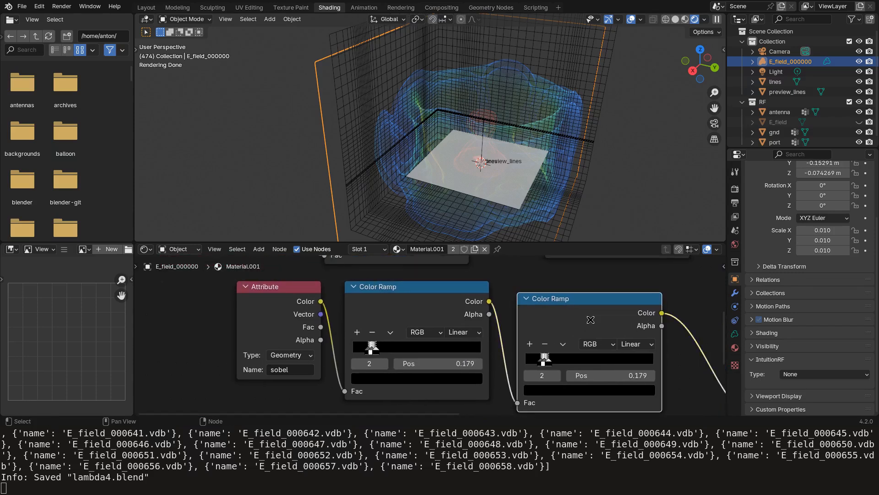
pyautogui.moveTo(590, 318); pyautogui.dragTo(594, 302)
# Try wider stop spacing on the first sobel Color Ramp, narrow its white band with stop 2 at 0.159, and inspect the field up close.
pyautogui.moveTo(476, 332)
pyautogui.keyDown('shift'); pyautogui.mouseDown(button='middle')
pyautogui.moveTo(510, 319)
pyautogui.moveTo(488, 338)
pyautogui.mouseUp(button='middle'); pyautogui.keyUp('shift')
pyautogui.scroll(2, 510, 319)
pyautogui.scroll(1, 433, 351)
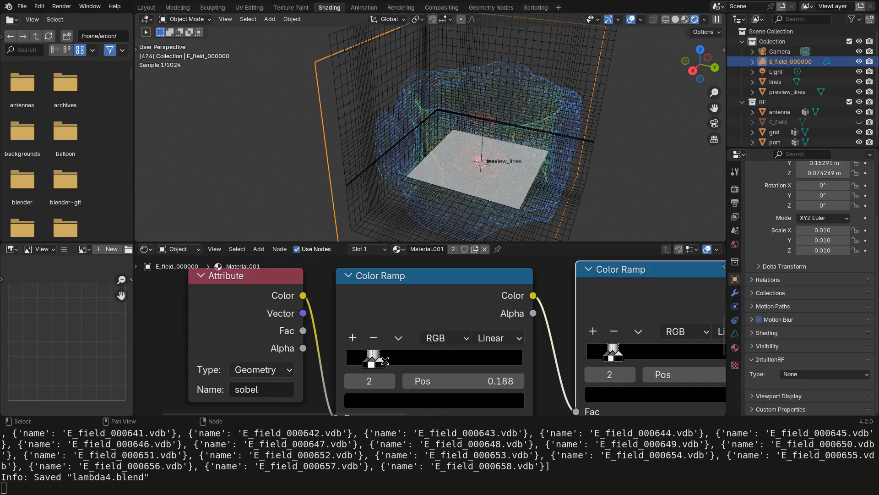
pyautogui.moveTo(374, 361); pyautogui.dragTo(380, 362)
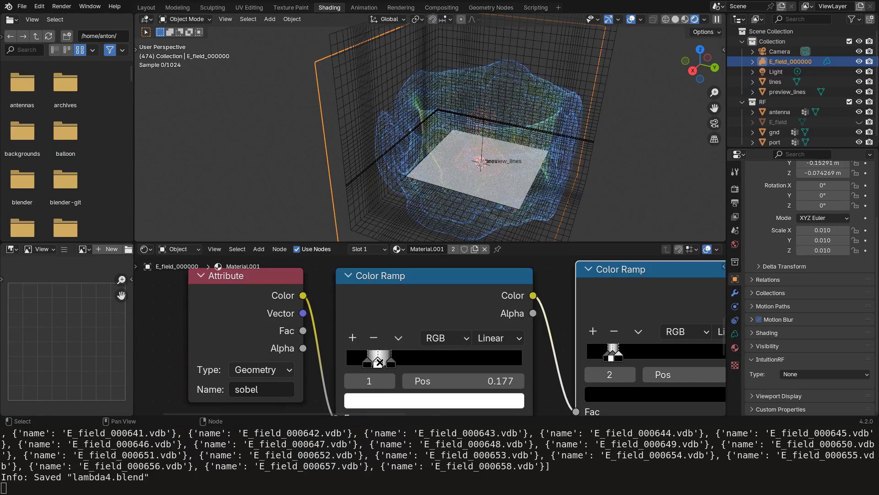
pyautogui.click(366, 362)
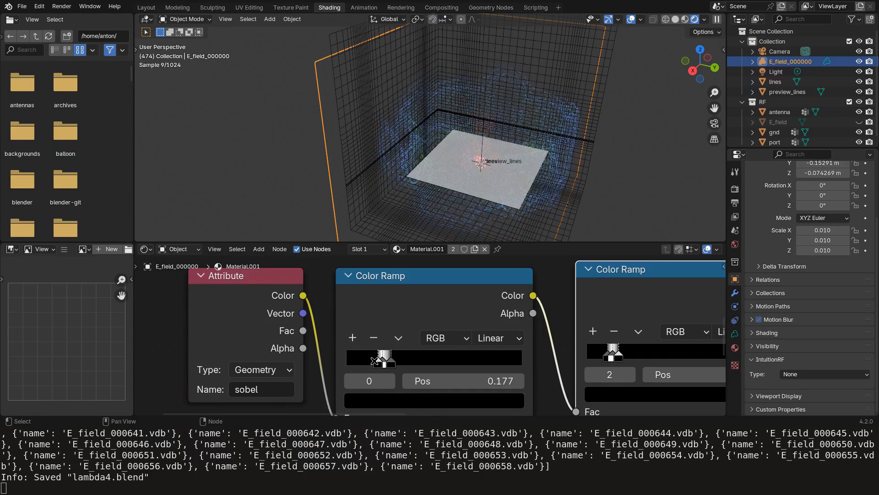
pyautogui.click(378, 361)
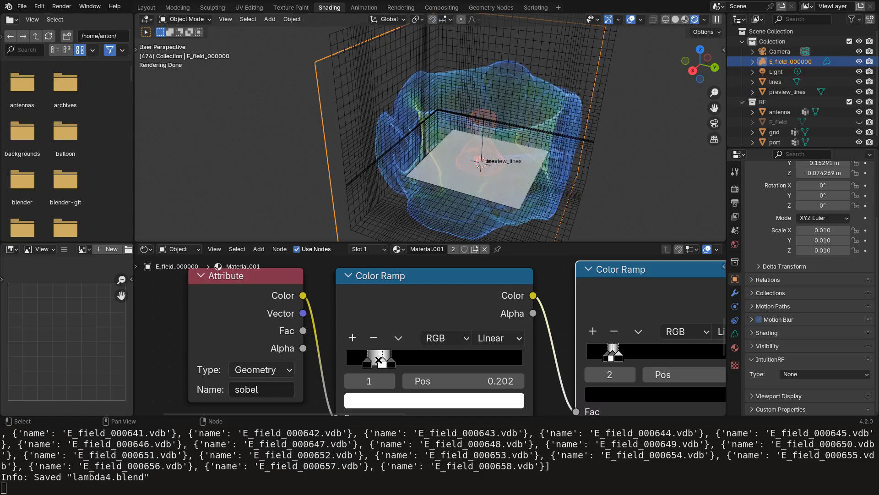
pyautogui.click(390, 361)
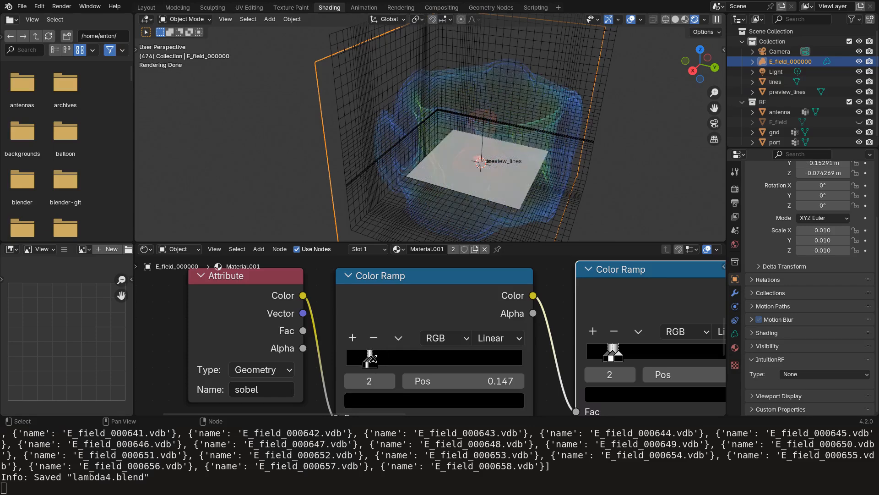
pyautogui.moveTo(374, 360); pyautogui.dragTo(375, 360)
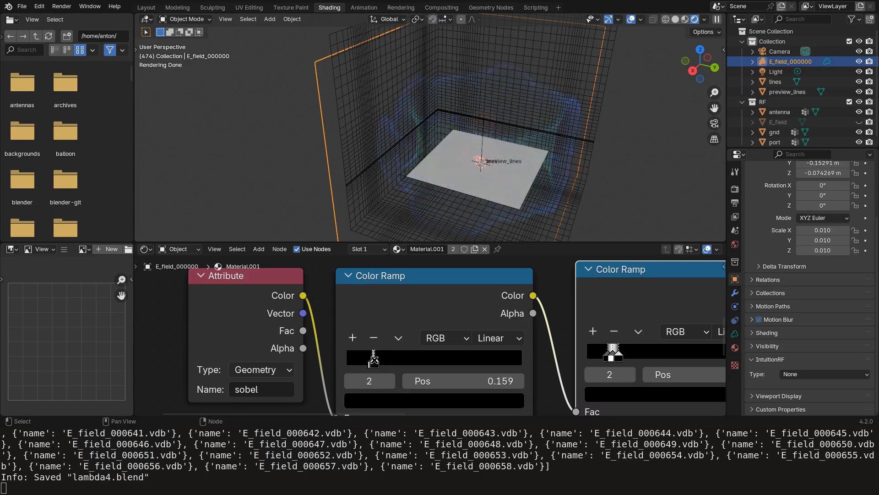
pyautogui.moveTo(474, 125)
pyautogui.mouseDown(button='middle')
pyautogui.moveTo(500, 119)
pyautogui.moveTo(495, 107)
pyautogui.moveTo(481, 123)
pyautogui.mouseUp(button='middle')
pyautogui.scroll(3, 497, 123)
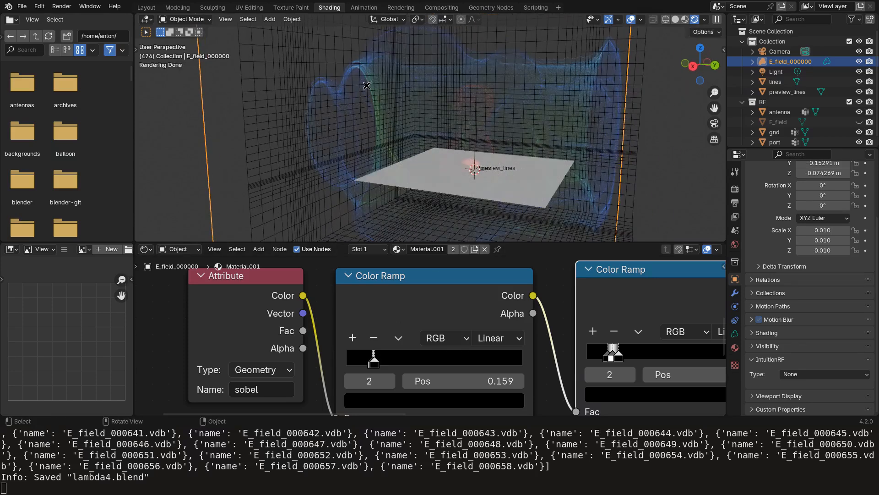
# Insert a Math node between the sobel chain's second Color Ramp and the lower Principled Volume's Emission Strength.
pyautogui.scroll(-2, 363, 87)
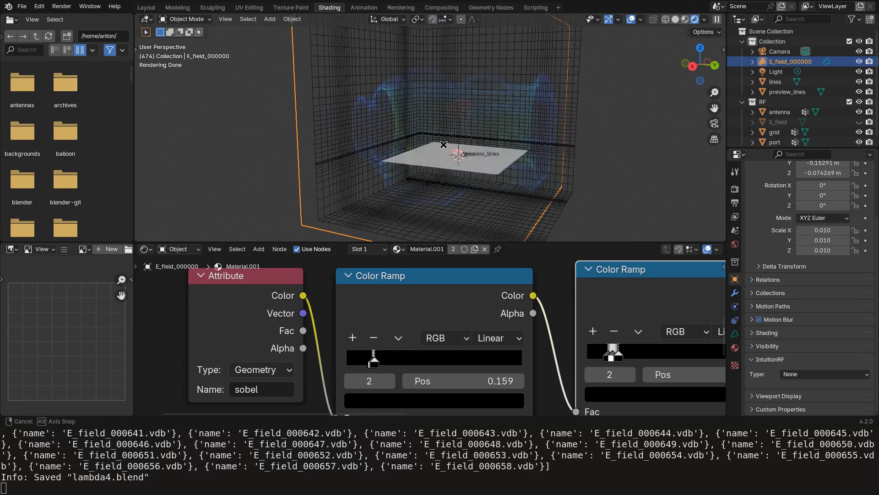
pyautogui.scroll(-1, 645, 344)
pyautogui.scroll(-1, 645, 343)
pyautogui.moveTo(645, 343); pyautogui.dragTo(526, 356, button='middle')
pyautogui.scroll(1, 526, 356)
pyautogui.scroll(-2, 526, 356)
pyautogui.moveTo(689, 414); pyautogui.dragTo(544, 331, button='middle')
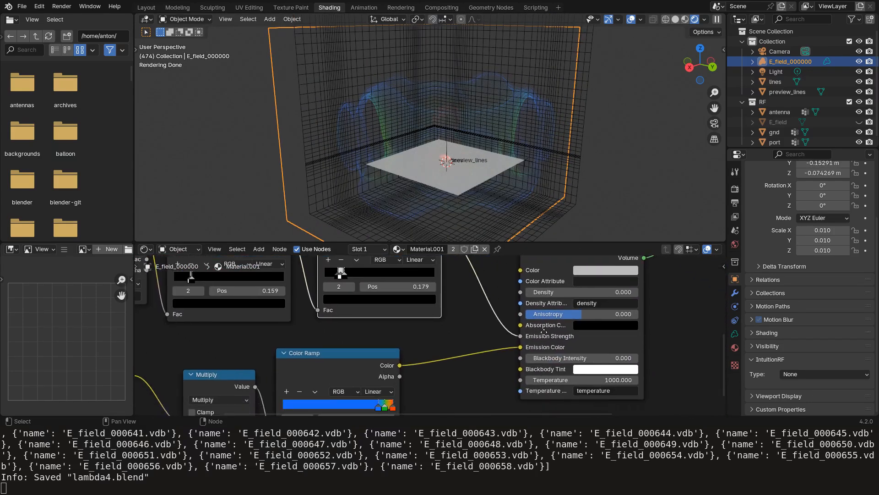
pyautogui.scroll(-3, 553, 335)
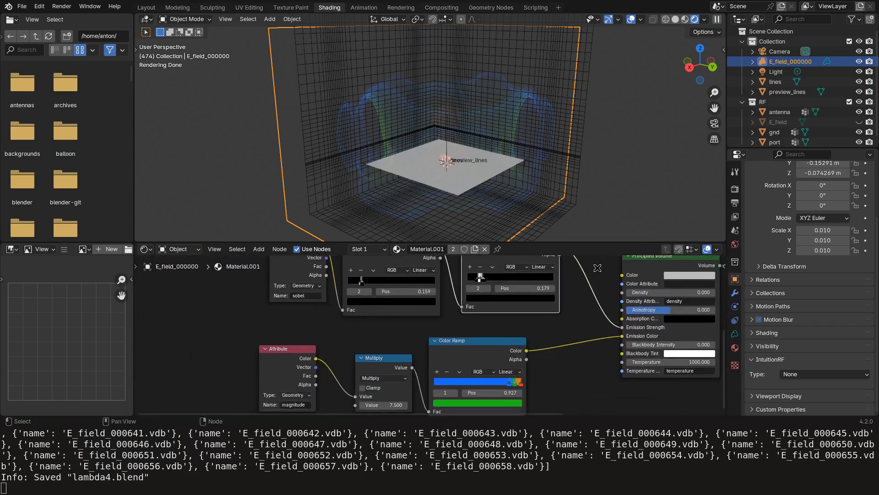
pyautogui.moveTo(512, 344); pyautogui.dragTo(486, 391, button='middle')
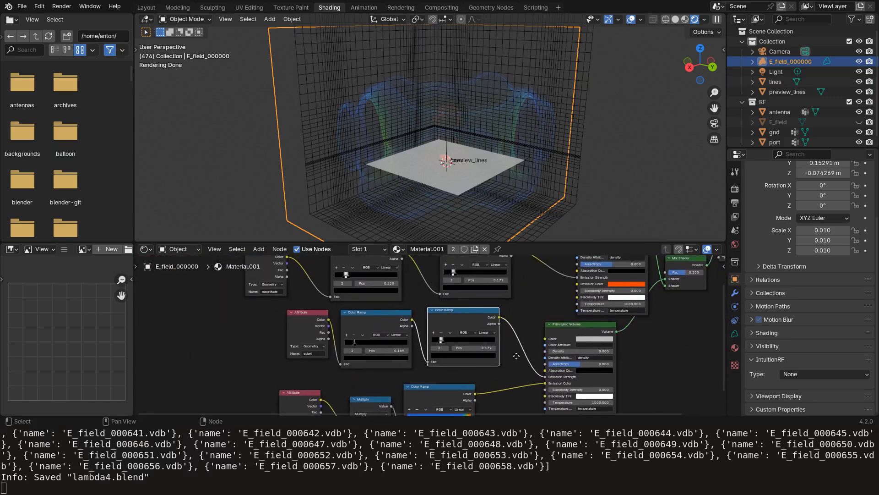
pyautogui.scroll(1, 528, 344)
pyautogui.moveTo(499, 316); pyautogui.dragTo(521, 396, button='middle')
pyautogui.click(461, 293)
pyautogui.hotkey('shift', 'a')
pyautogui.write('math')
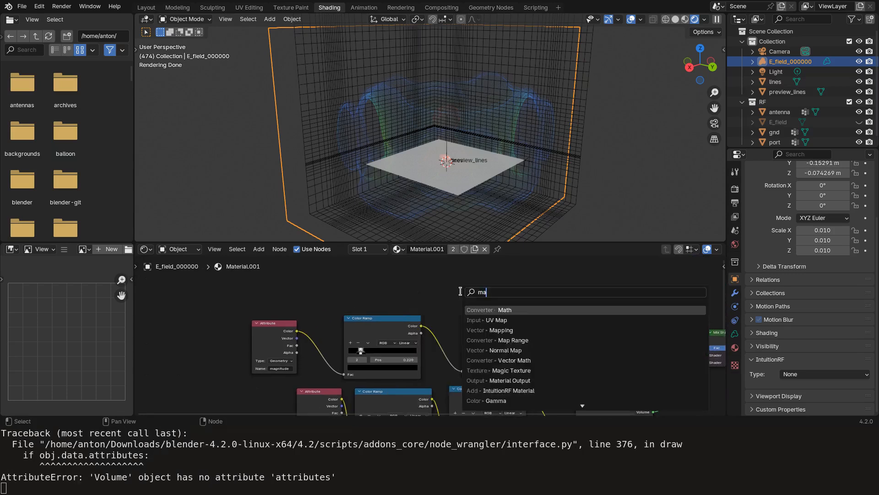
pyautogui.press('Return')
pyautogui.click(533, 347)
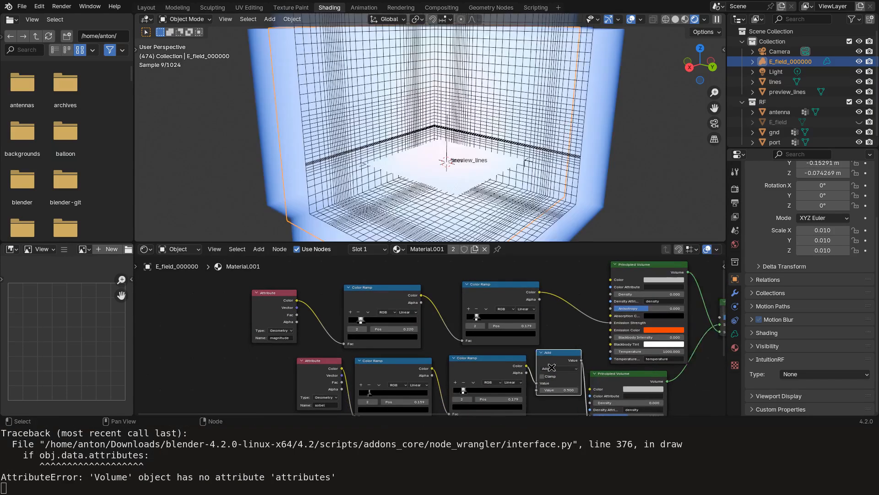
# Switch the new Math node's operation to Multiply and set its value to 4.
pyautogui.scroll(-1, 541, 349)
pyautogui.moveTo(550, 352); pyautogui.dragTo(533, 301, button='middle')
pyautogui.scroll(2, 548, 305)
pyautogui.click(549, 313)
pyautogui.click(544, 344)
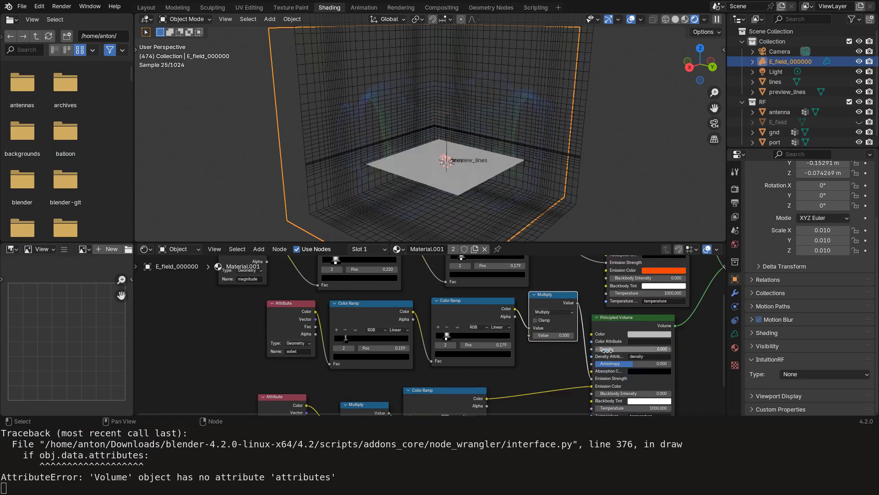
pyautogui.scroll(1, 571, 330)
pyautogui.write('4')
pyautogui.press('Return')
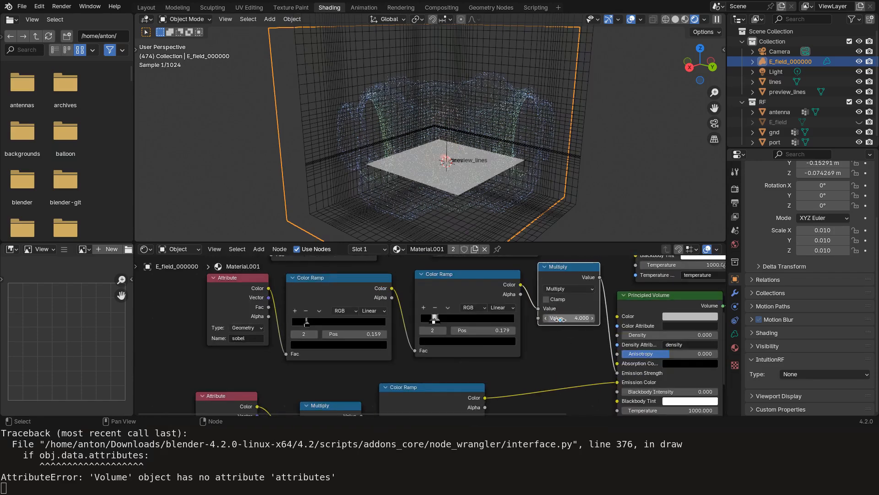
# Play the animation to frame 513 and examine the intensified field emission.
pyautogui.moveTo(496, 171); pyautogui.dragTo(469, 170, button='middle')
pyautogui.press('space')
pyautogui.press('space')
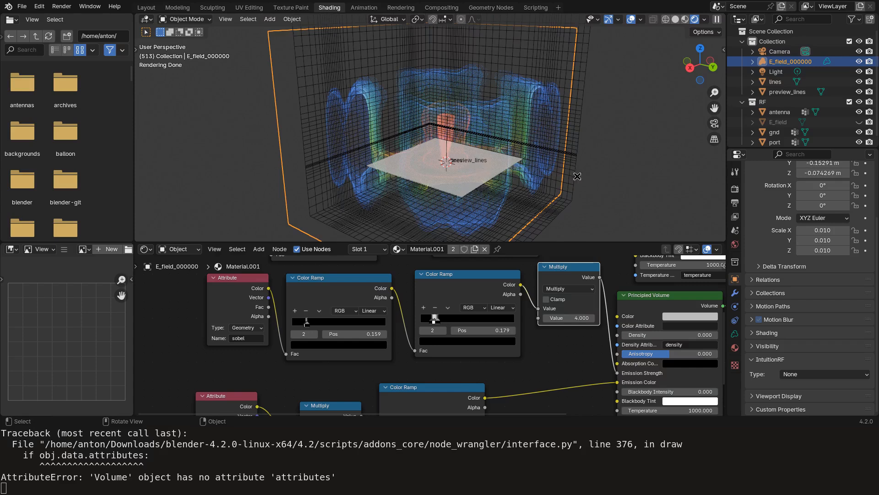
# Change the render engine to EEVEE and view the field volume from another angle.
pyautogui.scroll(3, 785, 206)
pyautogui.click(735, 189)
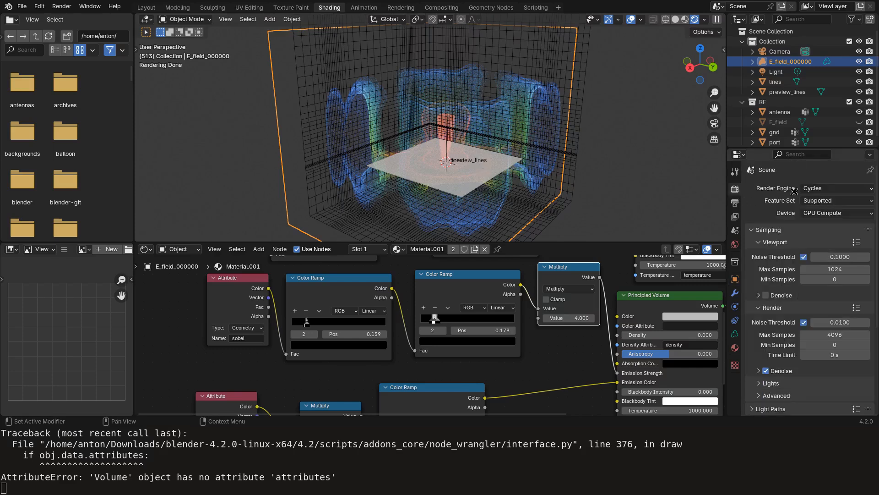
pyautogui.click(815, 188)
pyautogui.click(820, 200)
pyautogui.moveTo(540, 145); pyautogui.dragTo(553, 188, button='middle')
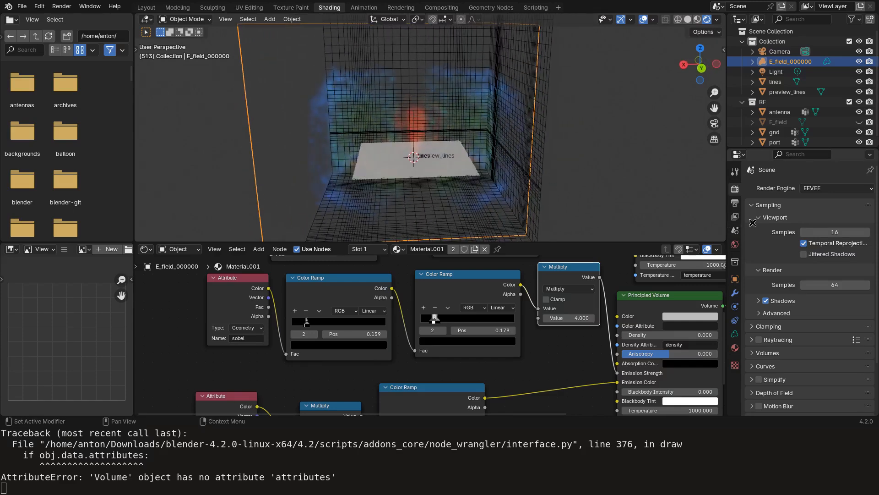
# Set the EEVEE volume resolution to 1:1 and inspect the field up close.
pyautogui.scroll(-3, 788, 282)
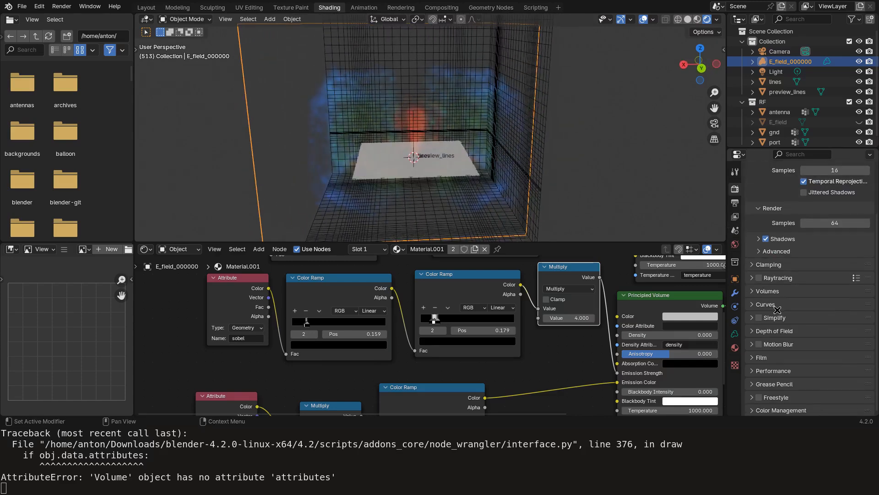
pyautogui.click(751, 289)
pyautogui.scroll(-3, 811, 277)
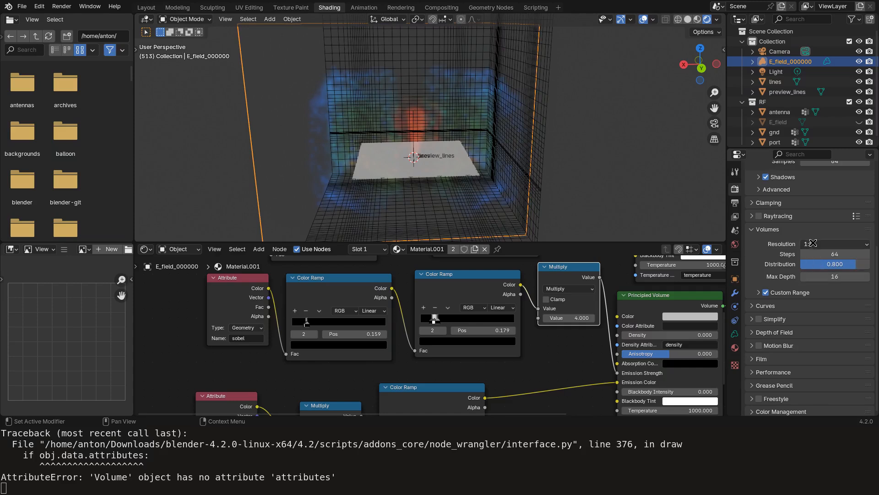
pyautogui.click(813, 244)
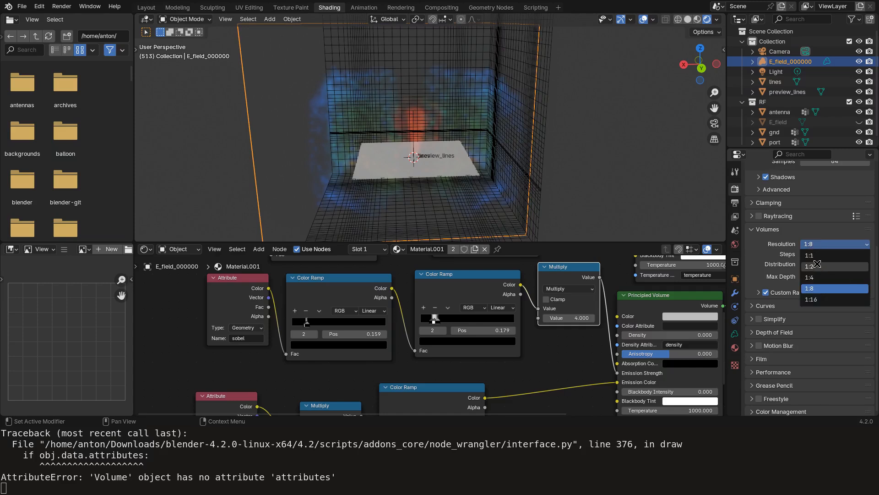
pyautogui.click(815, 256)
pyautogui.moveTo(431, 121); pyautogui.dragTo(465, 141, button='middle')
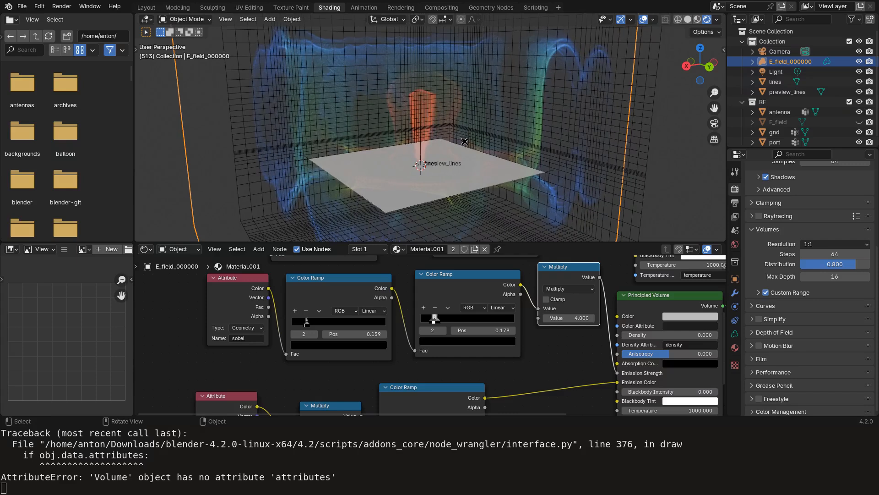
# Expand the volume Custom Range settings and examine the EEVEE field at frame 539.
pyautogui.click(753, 293)
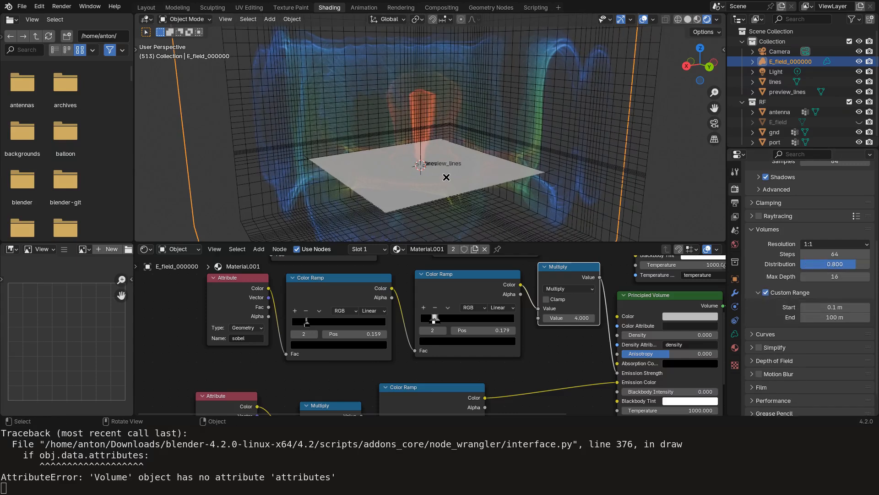
pyautogui.moveTo(459, 148)
pyautogui.mouseDown(button='middle')
pyautogui.moveTo(478, 145)
pyautogui.moveTo(471, 153)
pyautogui.moveTo(442, 138)
pyautogui.moveTo(389, 139)
pyautogui.moveTo(455, 150)
pyautogui.mouseUp(button='middle')
pyautogui.scroll(6, 853, 243)
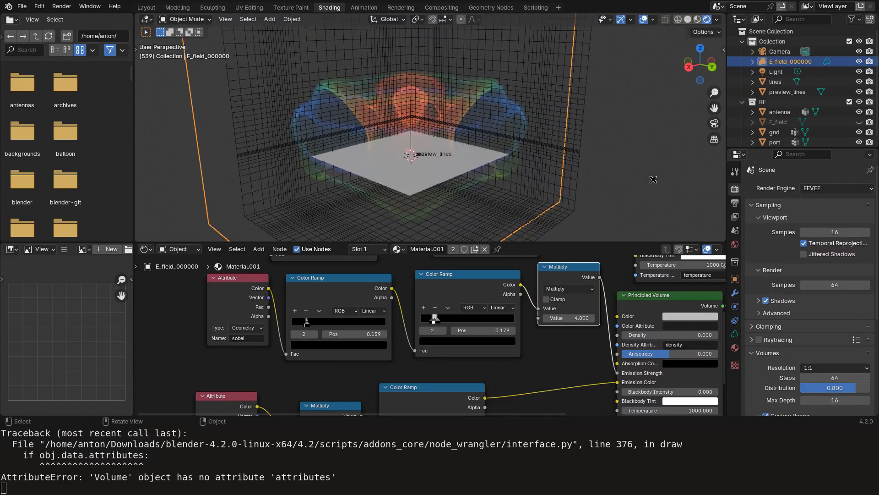
# Switch the render engine back to Cycles and compare the field's rendering.
pyautogui.click(839, 187)
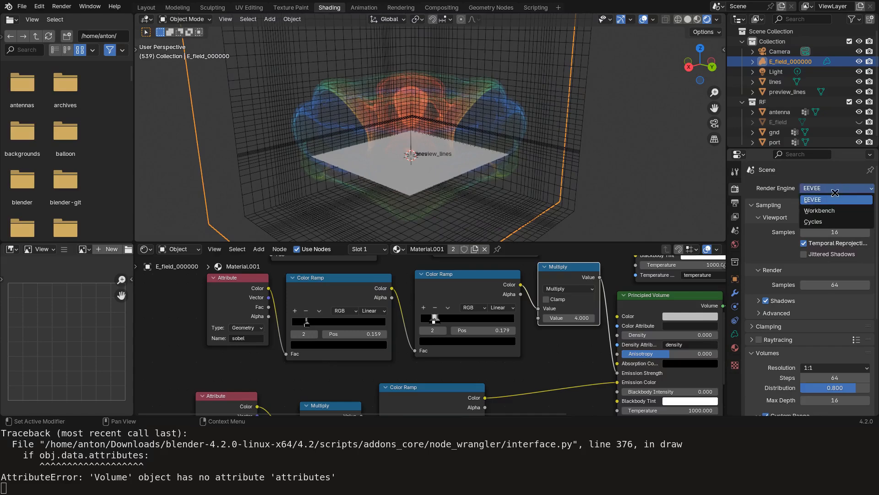
pyautogui.click(817, 222)
pyautogui.moveTo(451, 167); pyautogui.dragTo(520, 143, button='middle')
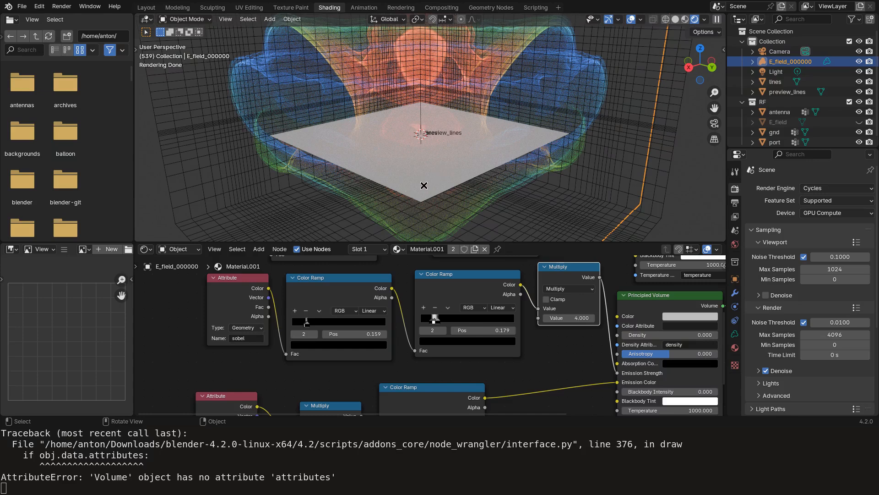
pyautogui.scroll(-4, 425, 185)
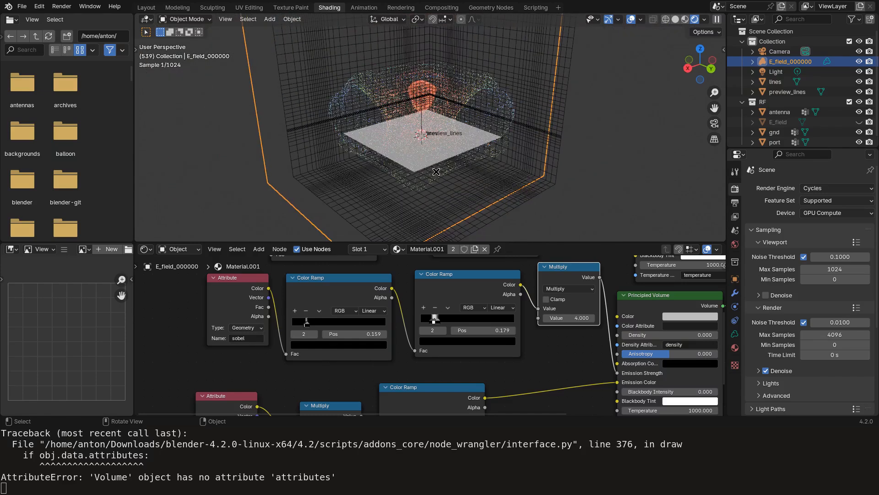
pyautogui.scroll(-1, 779, 76)
# Assign a new material to the gnd plane and give it a copper-orange base colour.
pyautogui.click(779, 128)
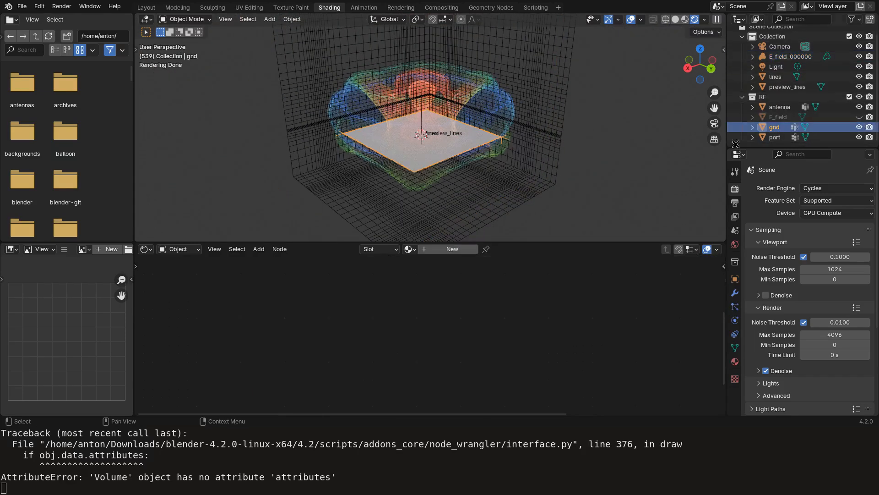
pyautogui.press('Home')
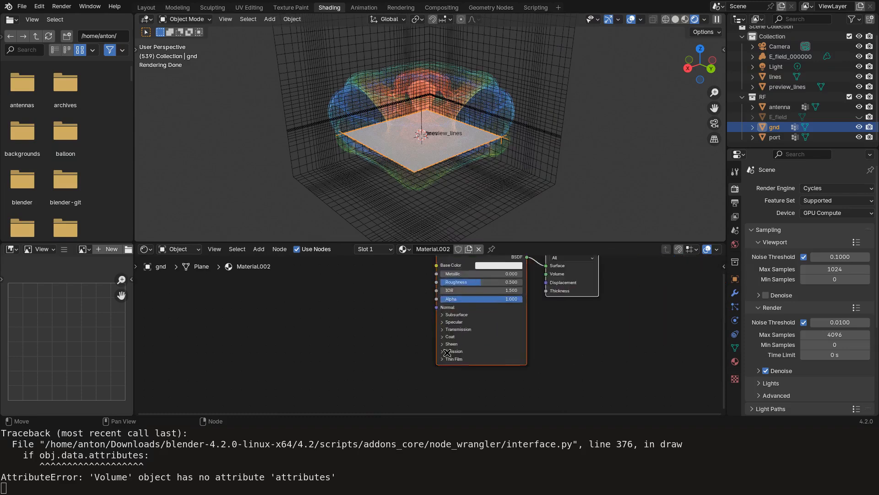
pyautogui.click(452, 314)
pyautogui.click(470, 243)
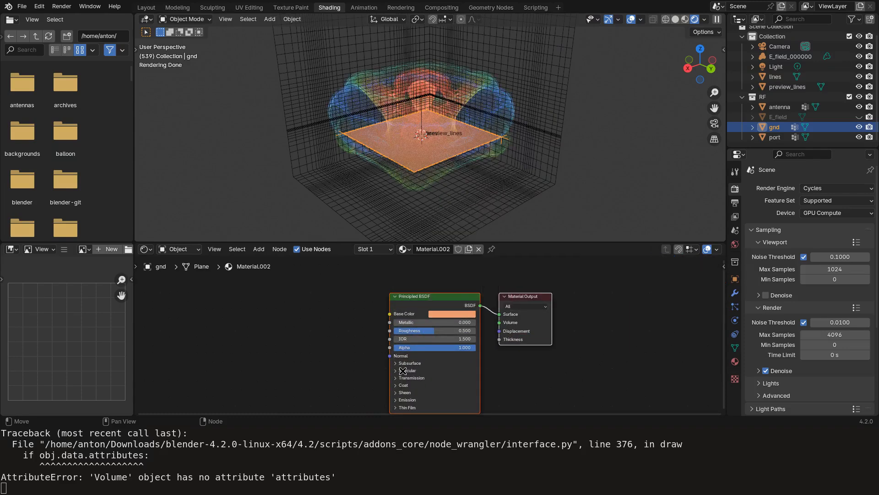
# Set the gnd material's Metallic to 1.000 and Roughness to 0.073, and save the file.
pyautogui.scroll(2, 445, 328)
pyautogui.moveTo(445, 328); pyautogui.dragTo(505, 314)
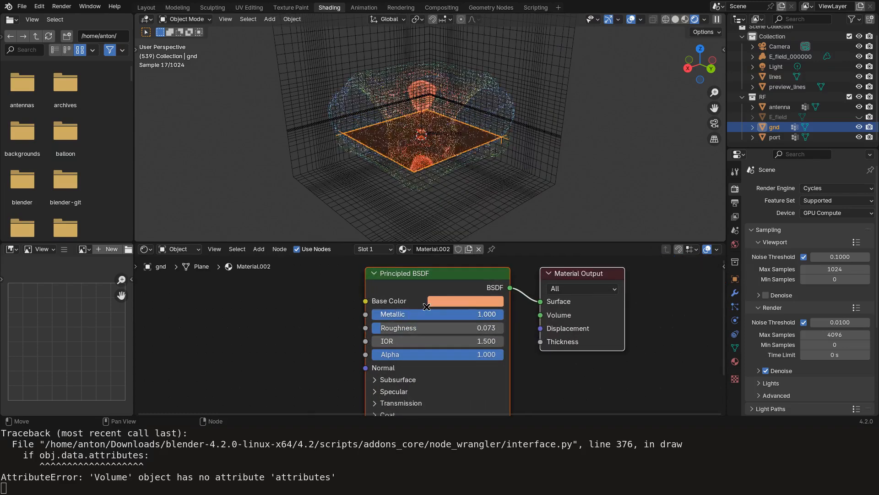
pyautogui.scroll(4, 377, 175)
pyautogui.hotkey('alt', 'a')
pyautogui.hotkey('ctrl', 's')
pyautogui.scroll(-6, 412, 174)
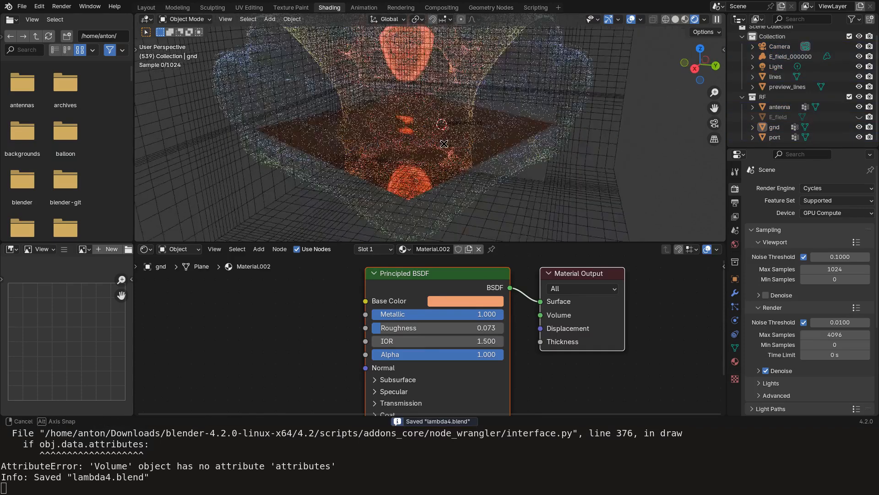
# Add a mesh plane and lower it along Z beneath the field volume as a backdrop floor.
pyautogui.hotkey('shift', 'a')
pyautogui.moveTo(440, 153)
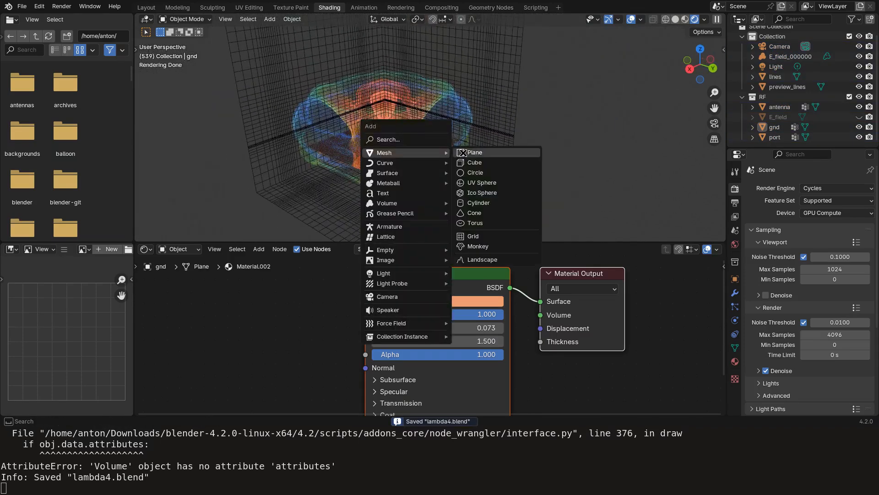
pyautogui.click(518, 152)
pyautogui.press('g')
pyautogui.press('z')
pyautogui.click(544, 173)
# Scale down the backdrop plane's geometry in Edit Mode and raise it just under the simulation grid.
pyautogui.press('Tab')
pyautogui.press('s')
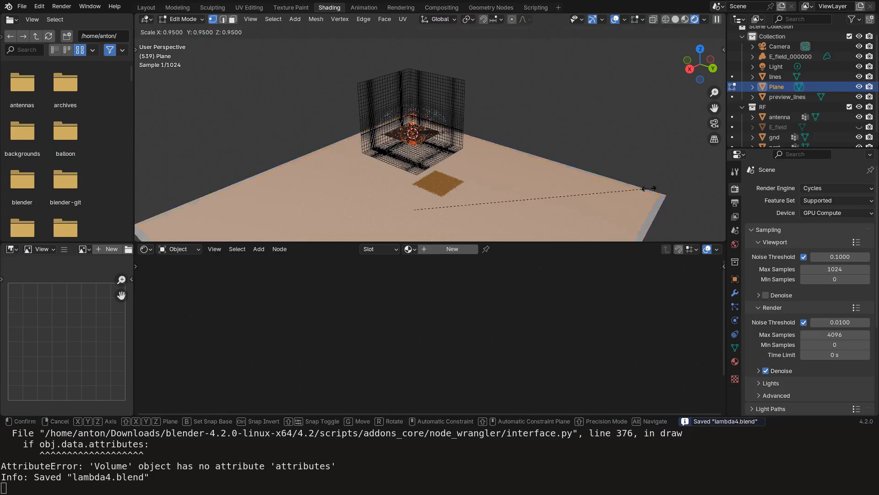
pyautogui.click(490, 186)
pyautogui.press('g')
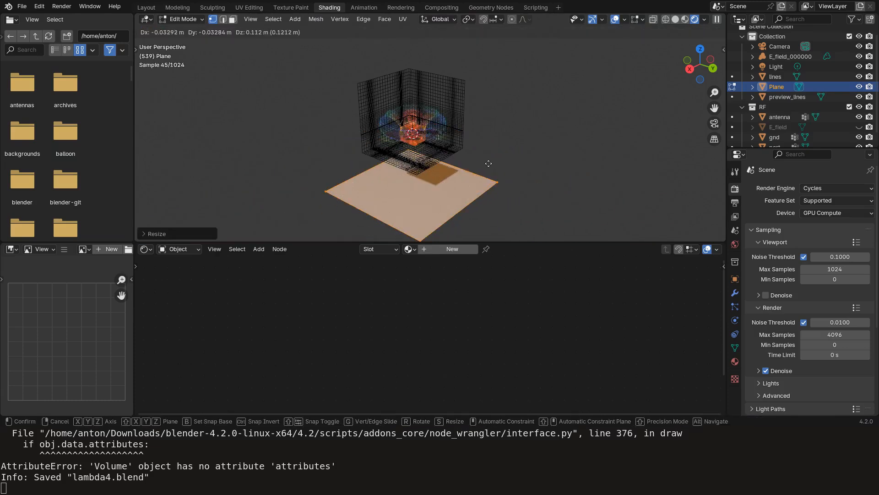
pyautogui.click(481, 158)
# Extrude the floor plane's two rear edges upward into adjoining backdrop walls.
pyautogui.press('2')
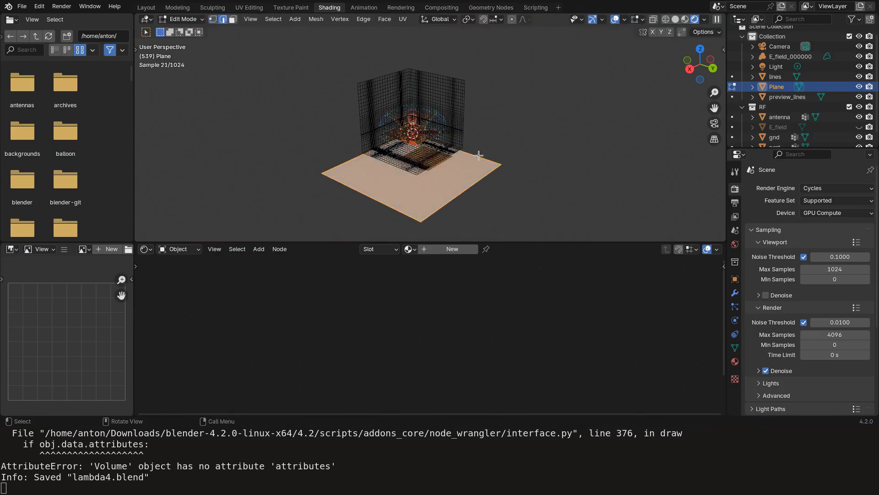
pyautogui.press('e')
pyautogui.click(369, 160)
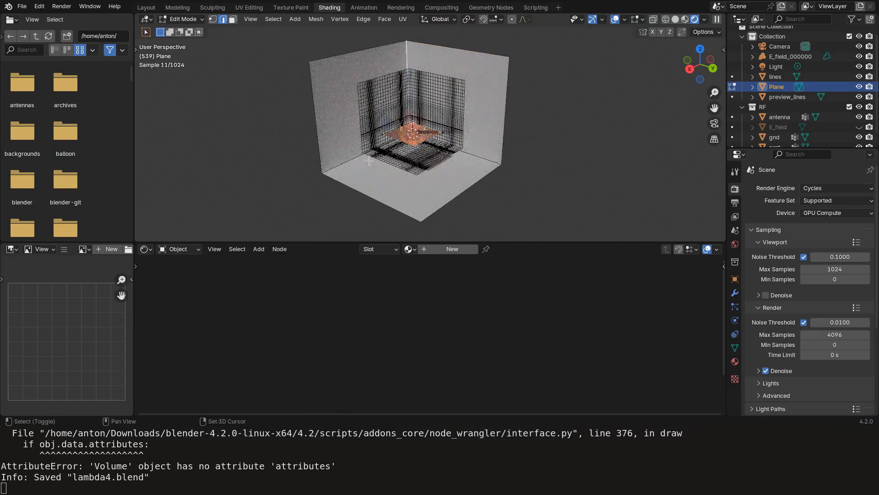
# Bevel the backdrop's inner edges into wide multi-segment curves and shade the object smooth.
pyautogui.hotkey('ctrl', 'b')
pyautogui.scroll(8, 554, 169)
pyautogui.click(553, 169)
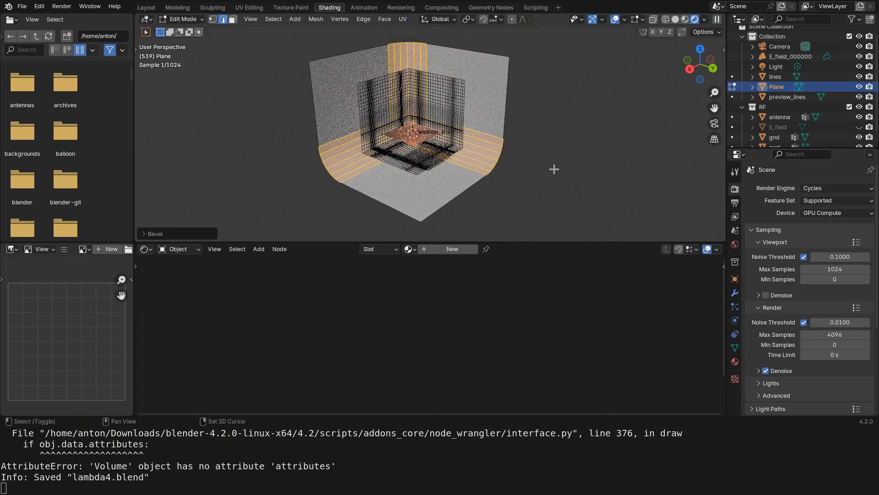
pyautogui.press('Tab')
pyautogui.rightClick(487, 124)
pyautogui.click(486, 123)
# Assign a new material to the backdrop and darken its base colour to near black.
pyautogui.click(452, 248)
pyautogui.moveTo(465, 279); pyautogui.dragTo(461, 282, button='middle')
pyautogui.click(448, 300)
pyautogui.moveTo(546, 168); pyautogui.dragTo(544, 186)
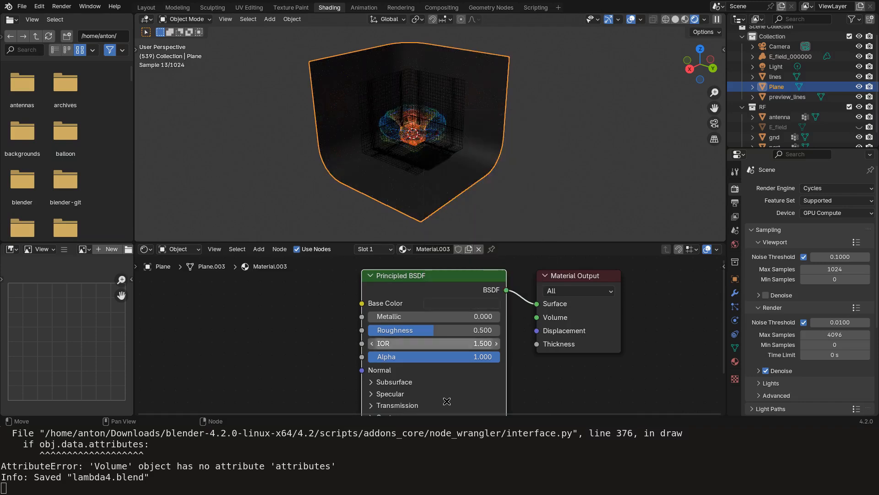
# Set the backdrop material's Roughness to 0.871.
pyautogui.scroll(5, 415, 330)
pyautogui.moveTo(414, 330); pyautogui.dragTo(516, 327)
pyautogui.scroll(8, 462, 148)
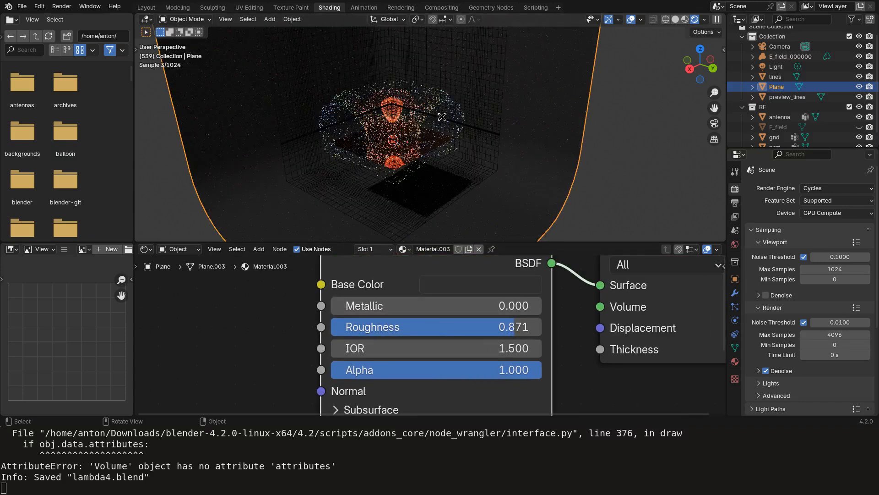
# Delete the curved backdrop plane from the scene.
pyautogui.keyDown('shift'); pyautogui.moveTo(452, 164); pyautogui.dragTo(486, 148, button='middle'); pyautogui.keyUp('shift')
pyautogui.scroll(-2, 459, 158)
pyautogui.click(509, 145)
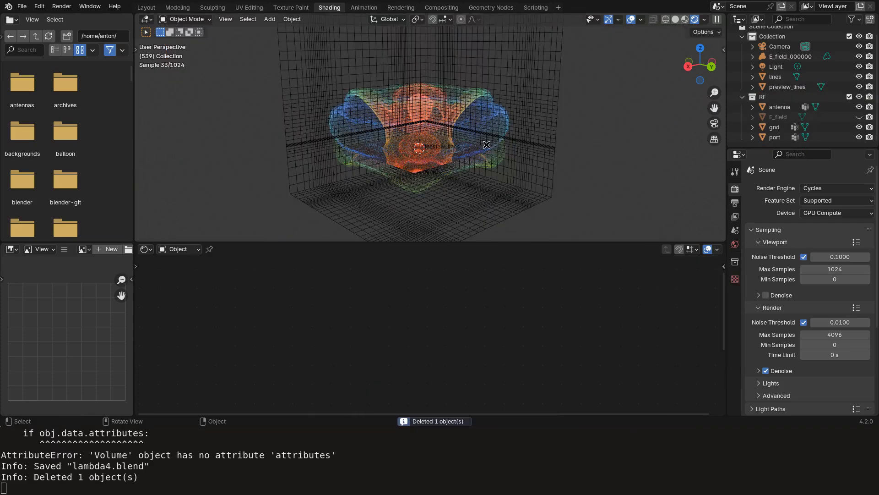
# Play the field animation briefly and view the radiating antenna from different angles.
pyautogui.hotkey('shift', 'a')
pyautogui.press('Escape')
pyautogui.moveTo(445, 148); pyautogui.dragTo(373, 128, button='middle')
pyautogui.press('space')
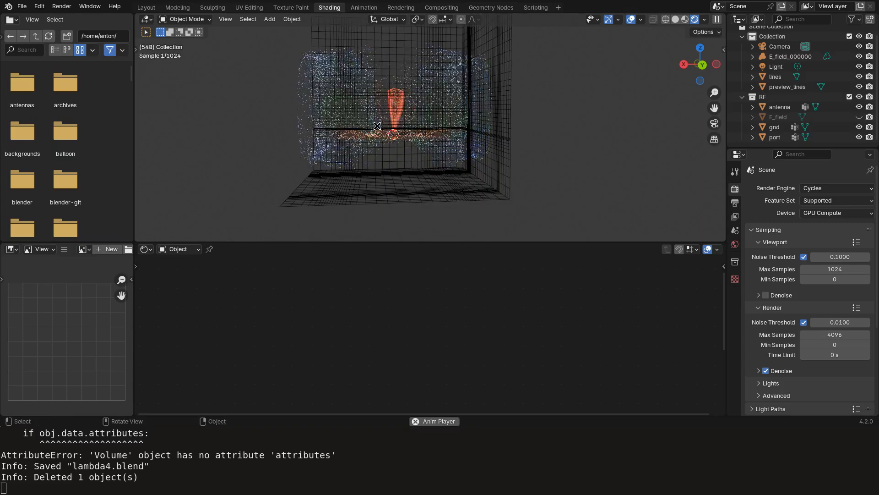
pyautogui.moveTo(296, 160); pyautogui.dragTo(448, 133, button='middle')
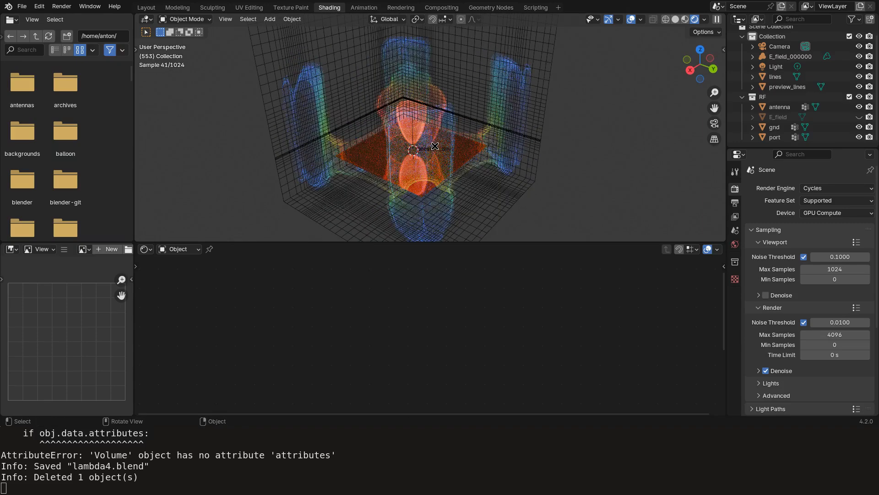
# Add a plane at the antenna's base and scale its mesh down to extend slightly beyond the copper ground plane.
pyautogui.hotkey('shift', 'a')
pyautogui.click(457, 146)
pyautogui.scroll(-5, 456, 146)
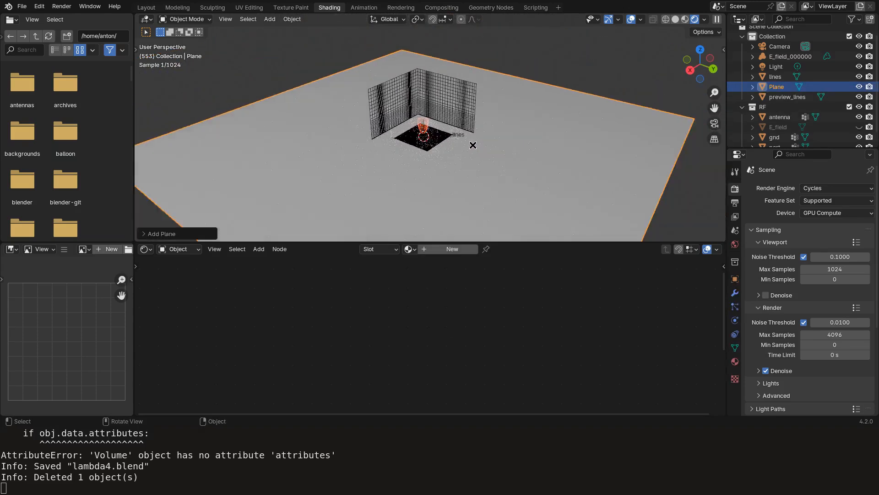
pyautogui.press('Tab')
pyautogui.press('s')
pyautogui.click(471, 136)
pyautogui.scroll(5, 452, 154)
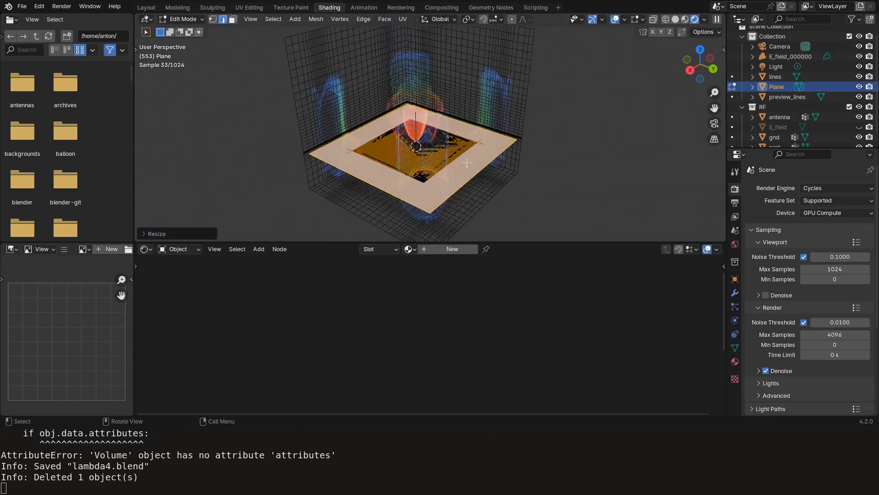
# Lower the new plane's mesh to sit beneath the antenna's ground plane.
pyautogui.scroll(-4, 451, 153)
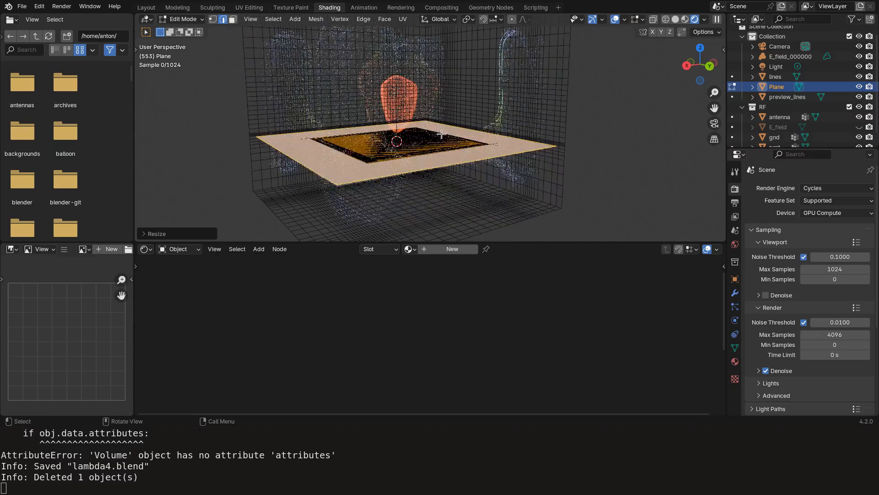
pyautogui.press('g')
pyautogui.click(445, 170)
# Subdivide the plane below the antenna with 20 cuts.
pyautogui.keyDown('shift'); pyautogui.moveTo(403, 183); pyautogui.dragTo(458, 158, button='middle'); pyautogui.keyUp('shift')
pyautogui.press('F3')
pyautogui.write('sub')
pyautogui.press('Return')
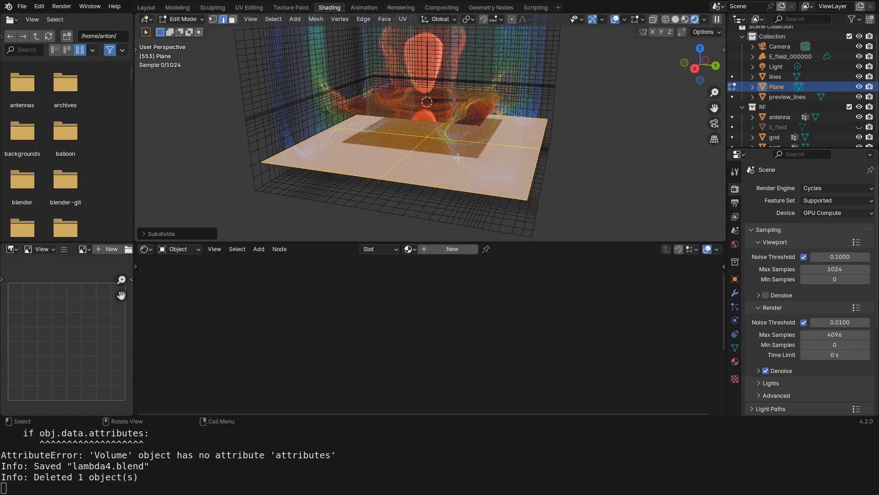
pyautogui.click(173, 234)
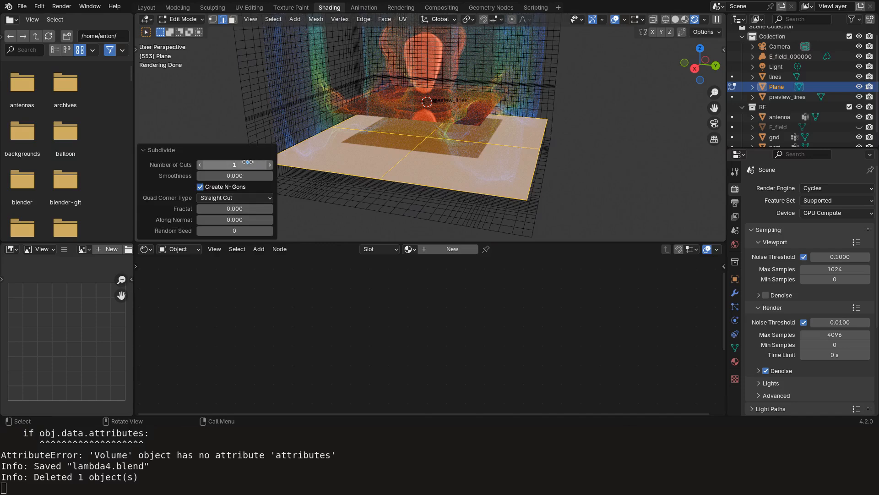
pyautogui.click(248, 164)
pyautogui.write('20')
pyautogui.press('Return')
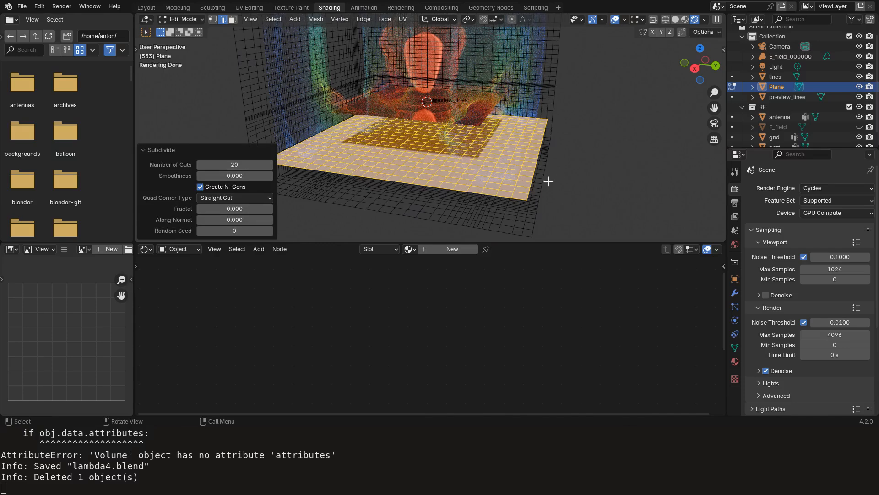
# Poke all faces of the subdivided plane to split them into triangles around centre vertices.
pyautogui.press('F3')
pyautogui.write('poke')
pyautogui.press('Return')
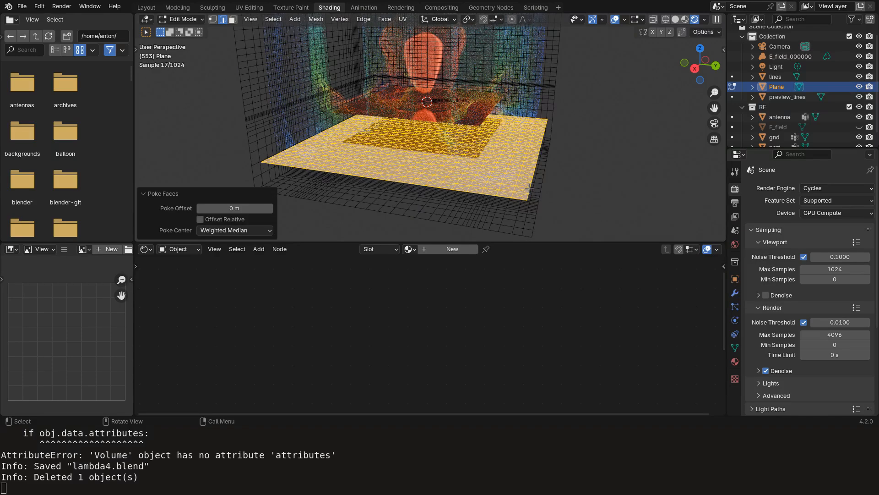
# Select one poked face's centre vertex and extend the selection to vertices with an equal amount of connecting edges.
pyautogui.scroll(3, 524, 206)
pyautogui.scroll(-3, 524, 206)
pyautogui.click(498, 164)
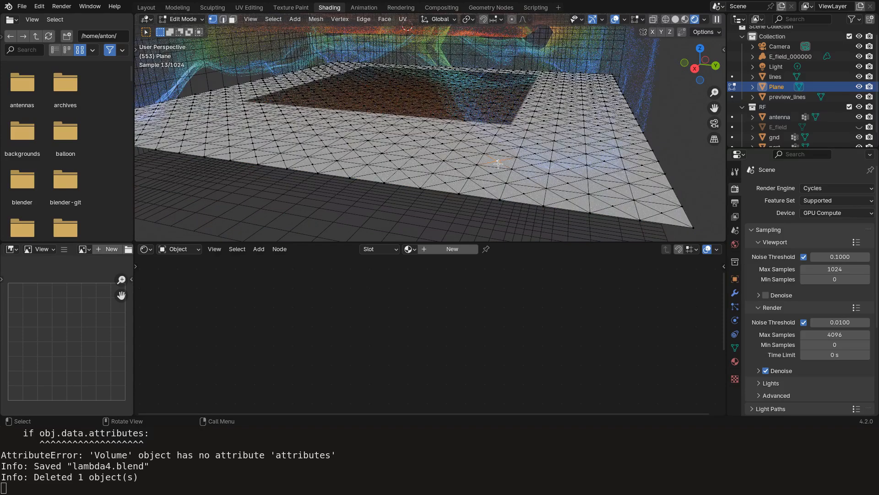
pyautogui.hotkey('shift', 'g')
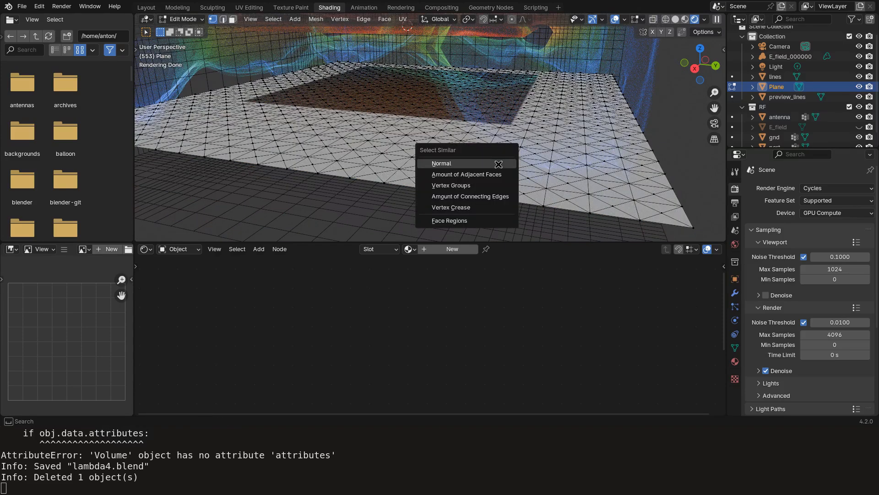
pyautogui.click(492, 196)
pyautogui.scroll(-5, 508, 167)
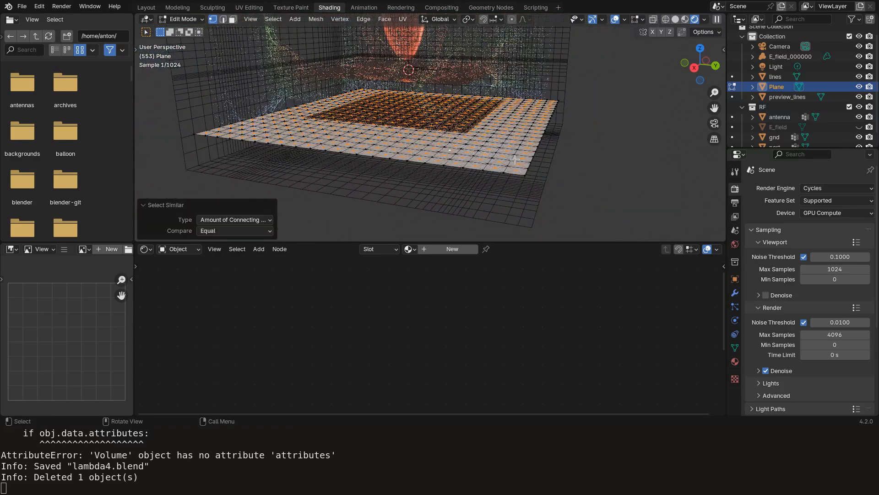
# Raise the selected centre vertices along Z to form tall absorber-like pyramids, and return to Object Mode.
pyautogui.press('g')
pyautogui.press('z')
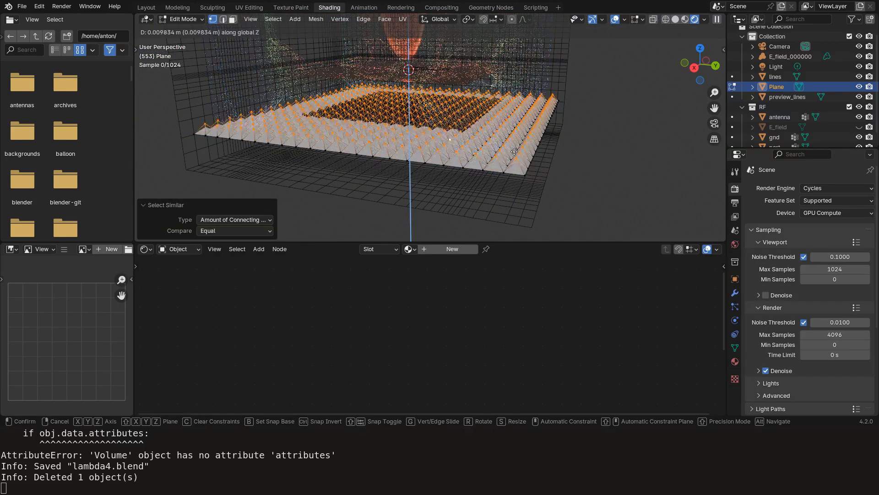
pyautogui.click(548, 24)
pyautogui.press('Tab')
pyautogui.moveTo(518, 110); pyautogui.dragTo(479, 139, button='middle')
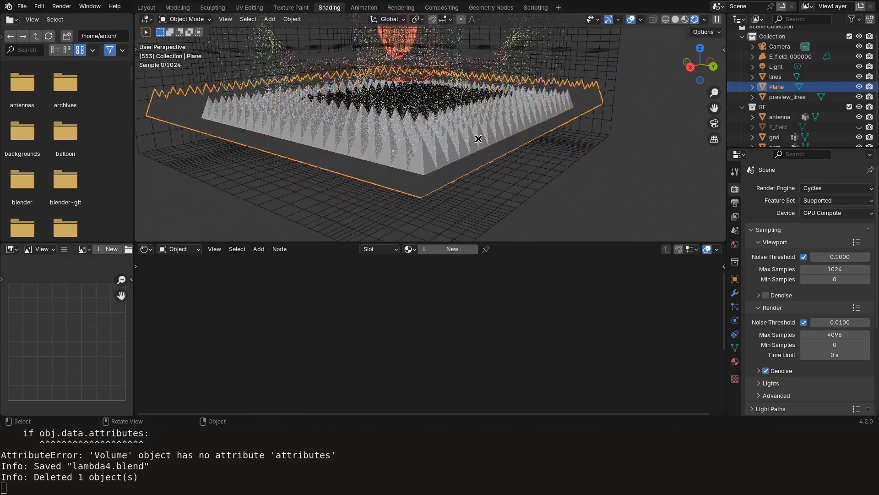
# Assign a new material to the pyramid plane and darken its base colour to near black.
pyautogui.click(451, 249)
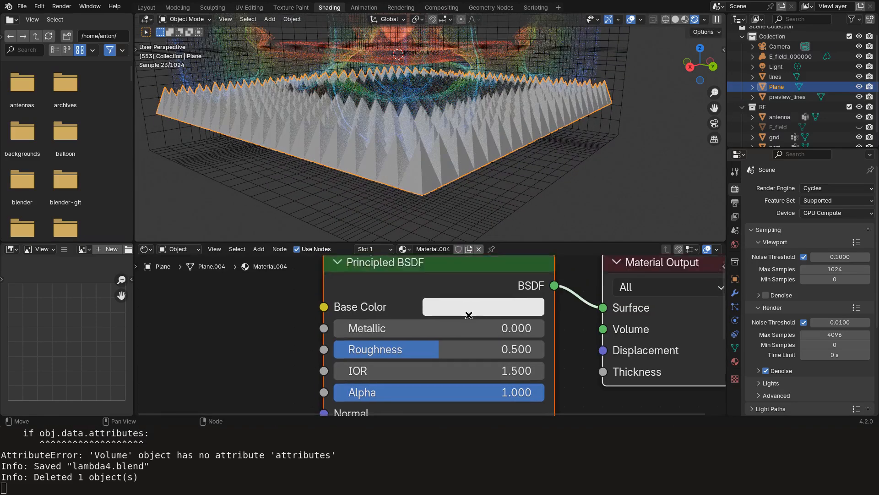
pyautogui.click(451, 309)
pyautogui.moveTo(617, 124); pyautogui.dragTo(617, 179)
# Examine the dark pyramid floor beneath the antenna's field from several angles and distances.
pyautogui.moveTo(470, 126); pyautogui.dragTo(472, 155, button='middle')
pyautogui.scroll(2, 464, 157)
pyautogui.scroll(-3, 493, 153)
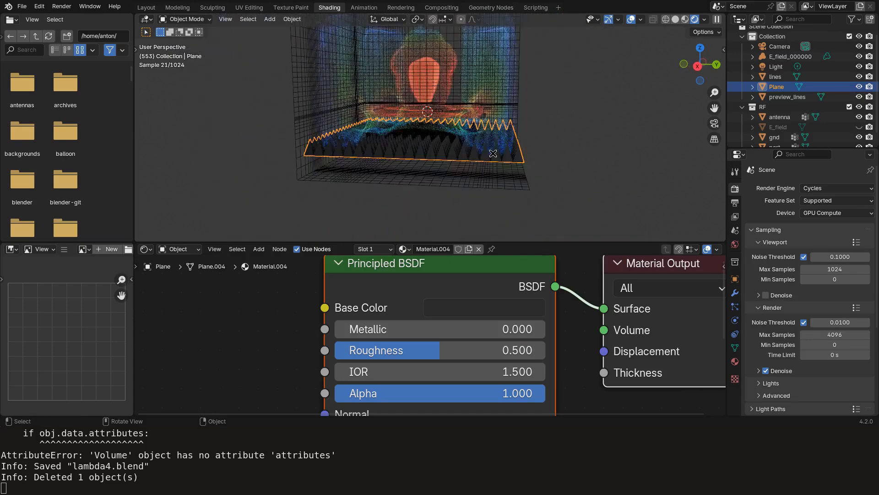
pyautogui.moveTo(486, 148); pyautogui.dragTo(471, 164, button='middle')
pyautogui.scroll(-2, 480, 176)
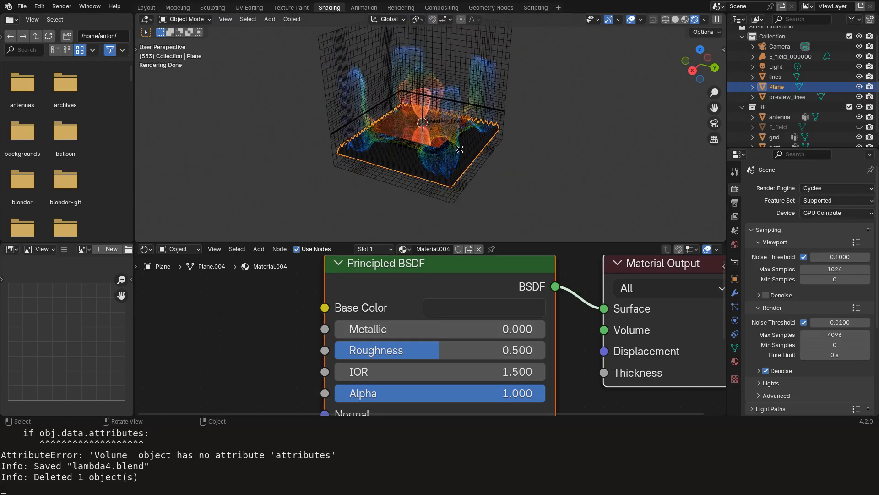
pyautogui.moveTo(472, 145); pyautogui.dragTo(477, 168, button='middle')
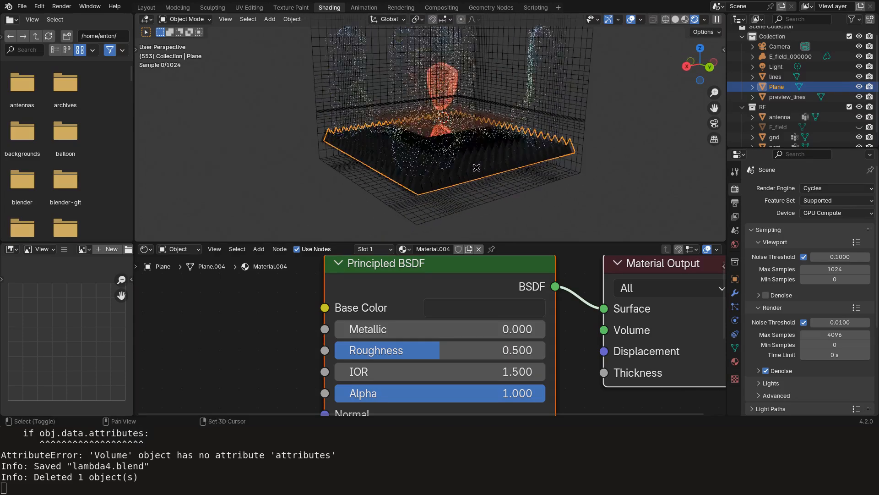